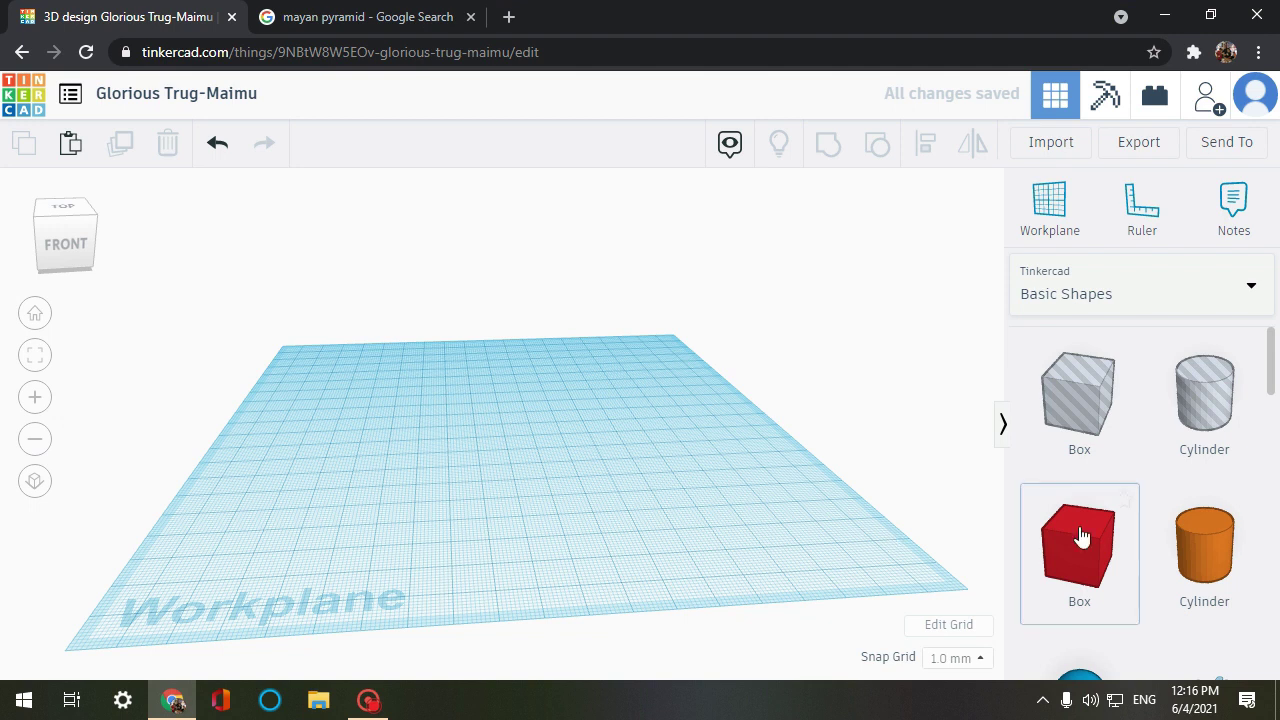
Step: Place a solid box near the middle of the workplane and stretch it to 40 mm wide, using the Mayan pyramid photo as reference
{"action": "left_click_drag", "start_coordinate": [1089, 557], "coordinate": [573, 478]}
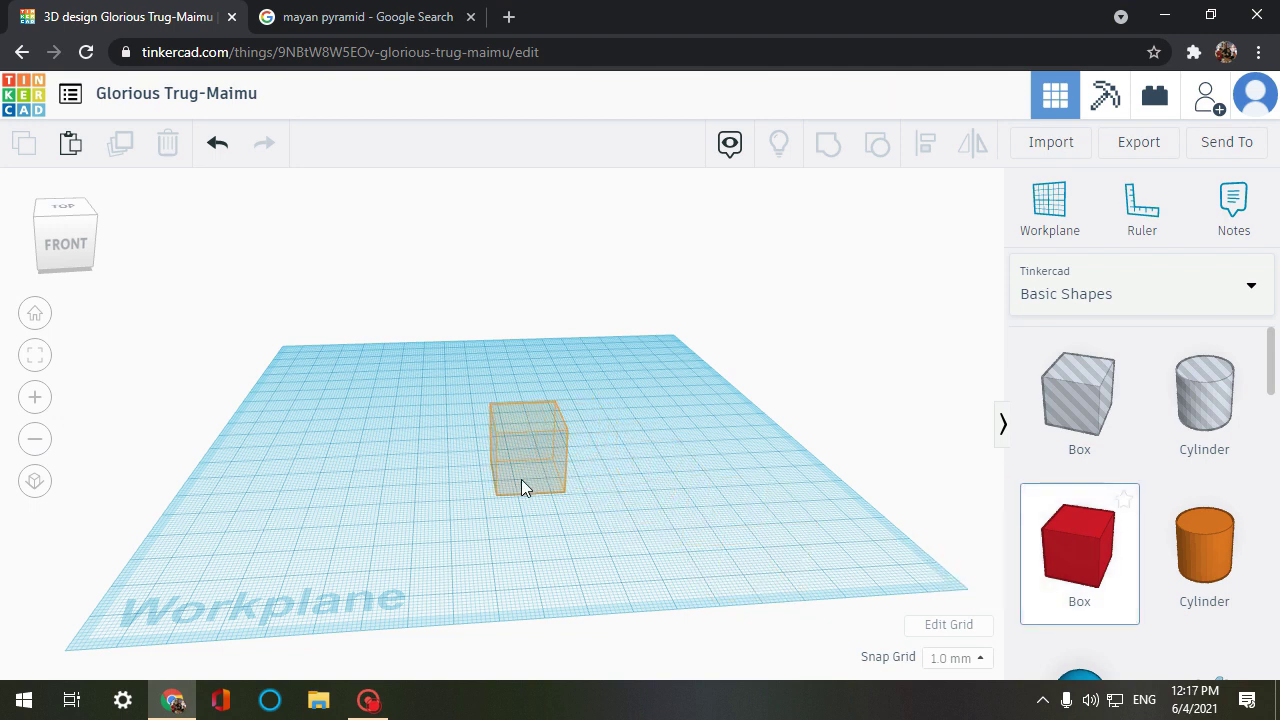
{"action": "left_click", "coordinate": [373, 10]}
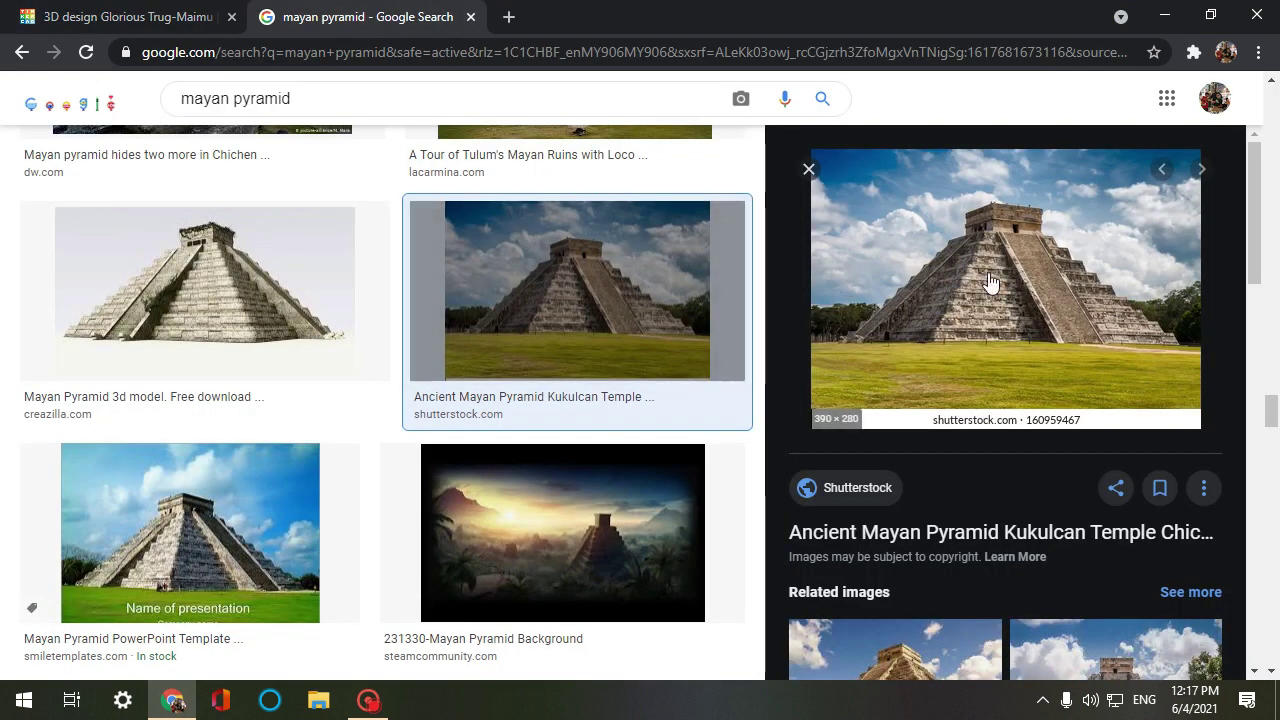
{"action": "left_click_drag", "start_coordinate": [905, 345], "coordinate": [417, 511]}
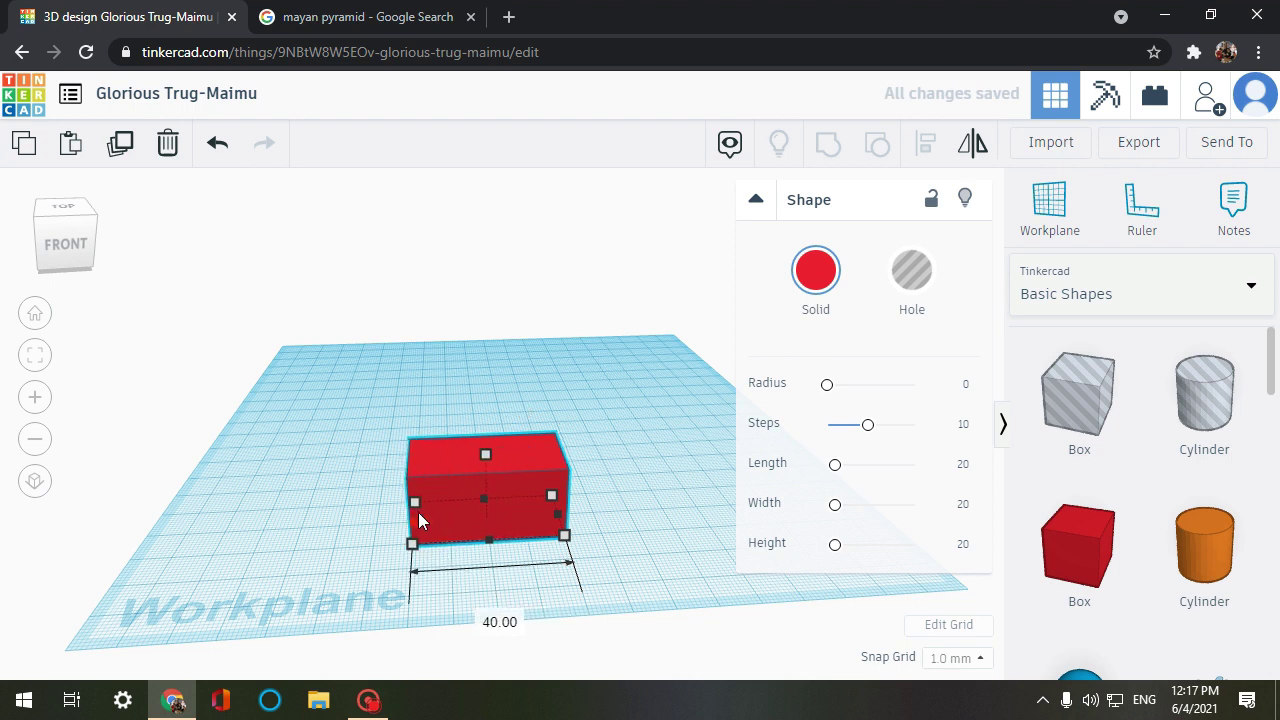
{"action": "left_click", "coordinate": [344, 562]}
{"action": "right_click_drag", "start_coordinate": [344, 562], "coordinate": [540, 640]}
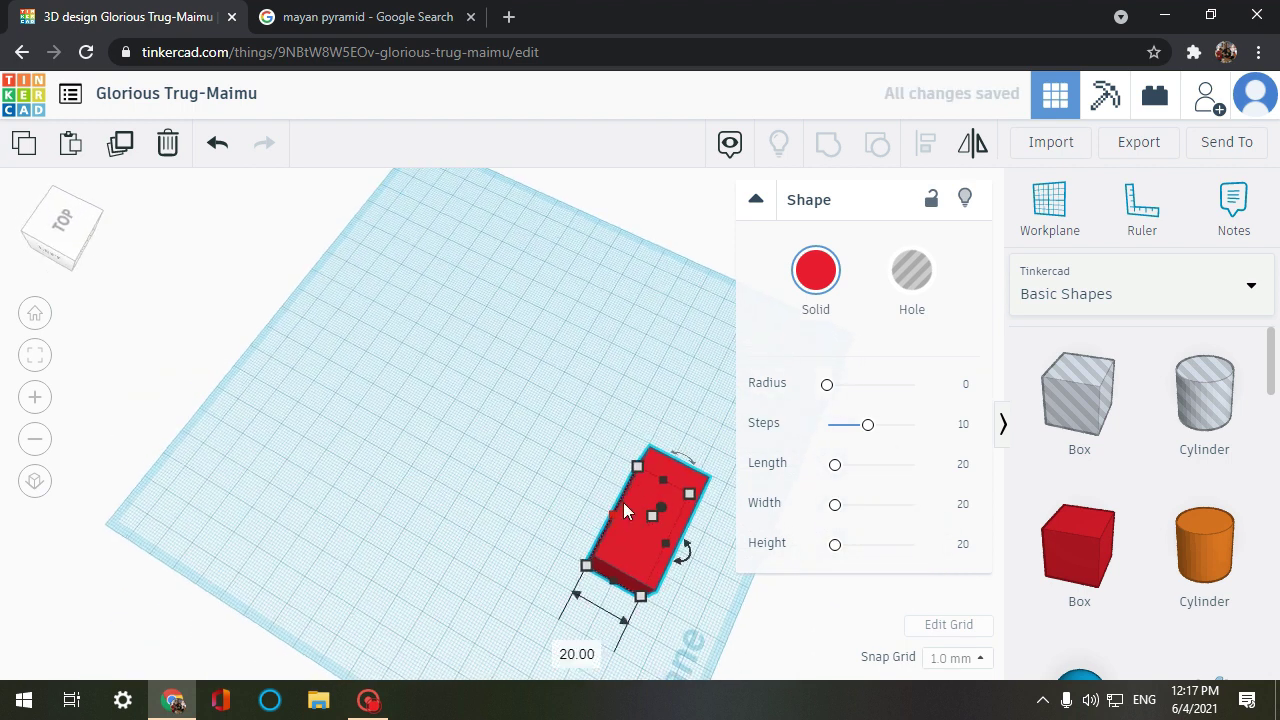
Step: Stretch the box along both horizontal directions into a large rectangular base slab about 77 mm long
{"action": "left_click_drag", "start_coordinate": [617, 508], "coordinate": [565, 479]}
{"action": "right_click_drag", "start_coordinate": [565, 479], "coordinate": [103, 428]}
{"action": "left_click", "coordinate": [474, 556]}
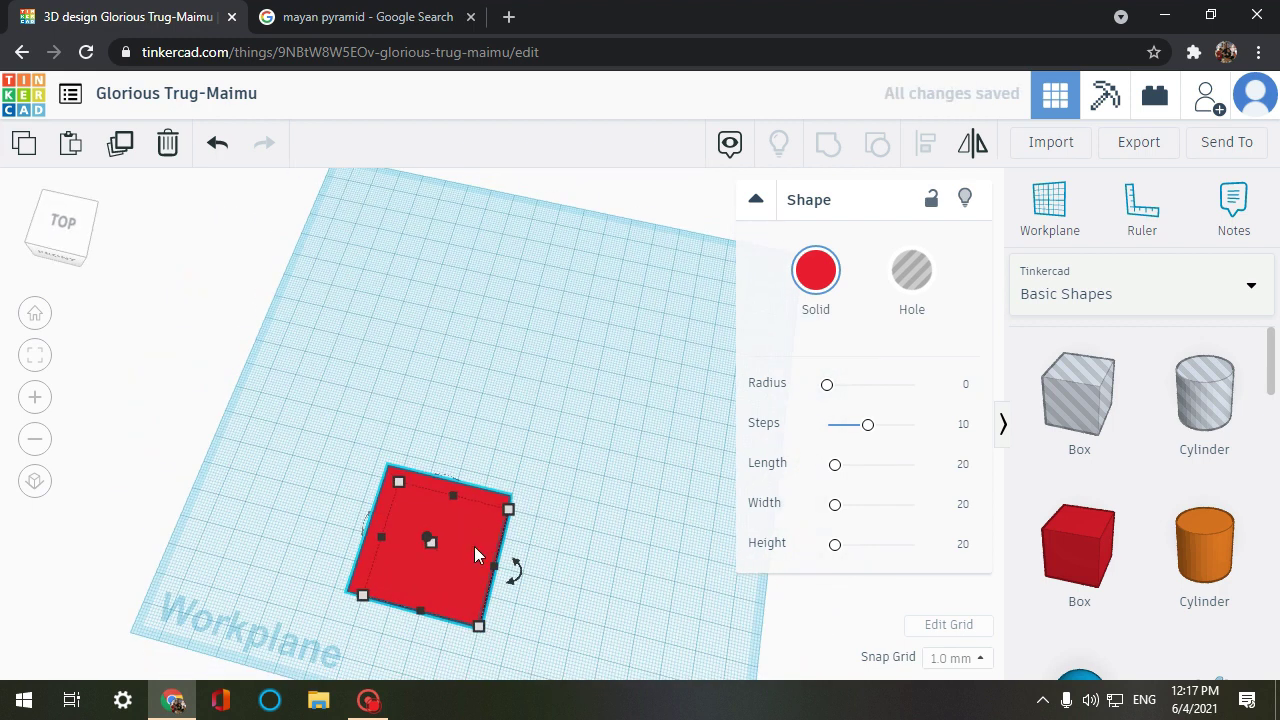
{"action": "left_click_drag", "start_coordinate": [497, 572], "coordinate": [603, 593]}
{"action": "right_click_drag", "start_coordinate": [661, 611], "coordinate": [352, 582]}
{"action": "left_click_drag", "start_coordinate": [418, 424], "coordinate": [441, 431]}
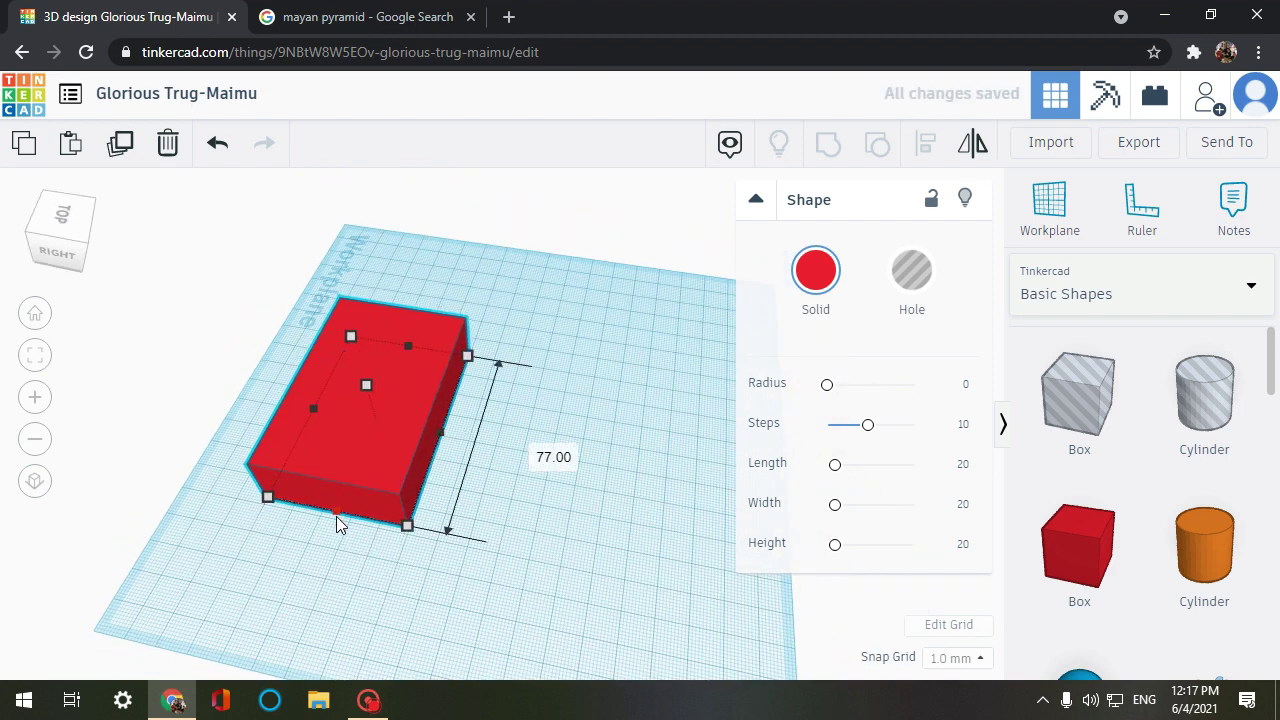
{"action": "left_click_drag", "start_coordinate": [336, 516], "coordinate": [343, 521]}
{"action": "right_click_drag", "start_coordinate": [361, 586], "coordinate": [713, 524]}
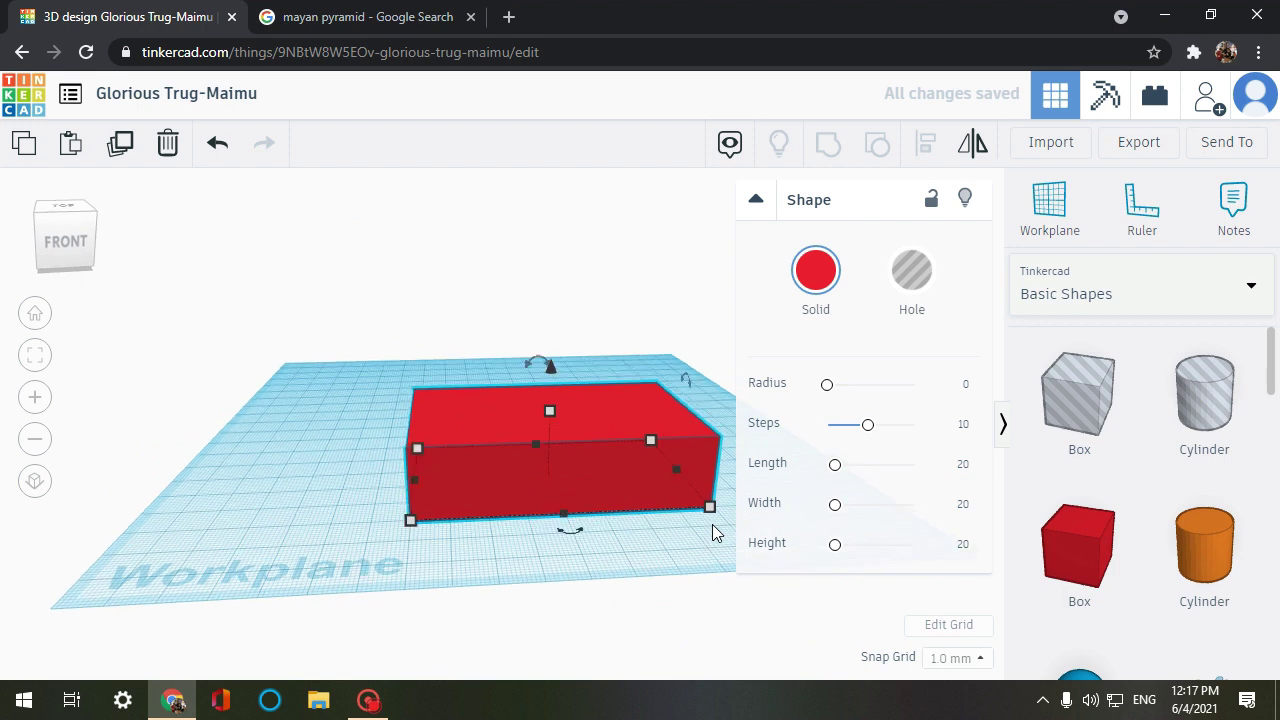
Step: Duplicate the base slab, raise the copy on top of it, and scale the copy down evenly to 17 mm high
{"action": "right_click_drag", "start_coordinate": [661, 600], "coordinate": [634, 580]}
{"action": "key", "text": "ctrl+d"}
{"action": "left_click_drag", "start_coordinate": [536, 402], "coordinate": [549, 330]}
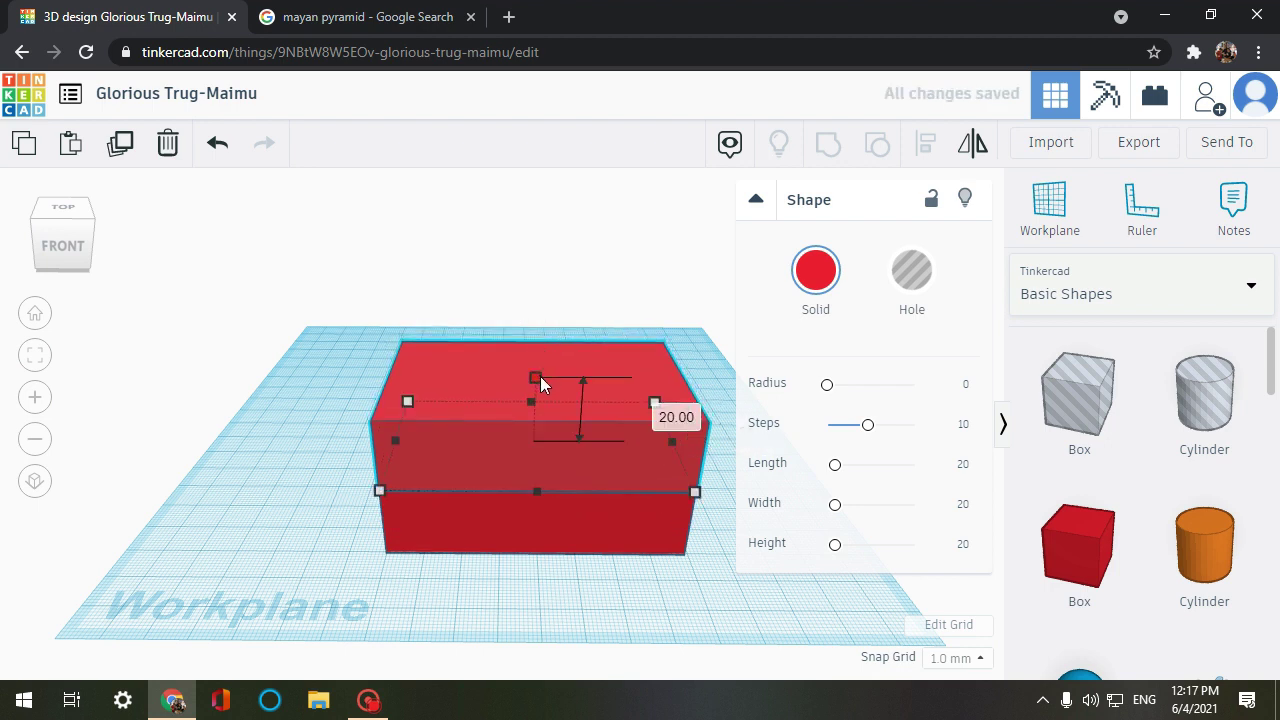
{"action": "left_click_drag", "start_coordinate": [540, 378], "coordinate": [543, 383]}
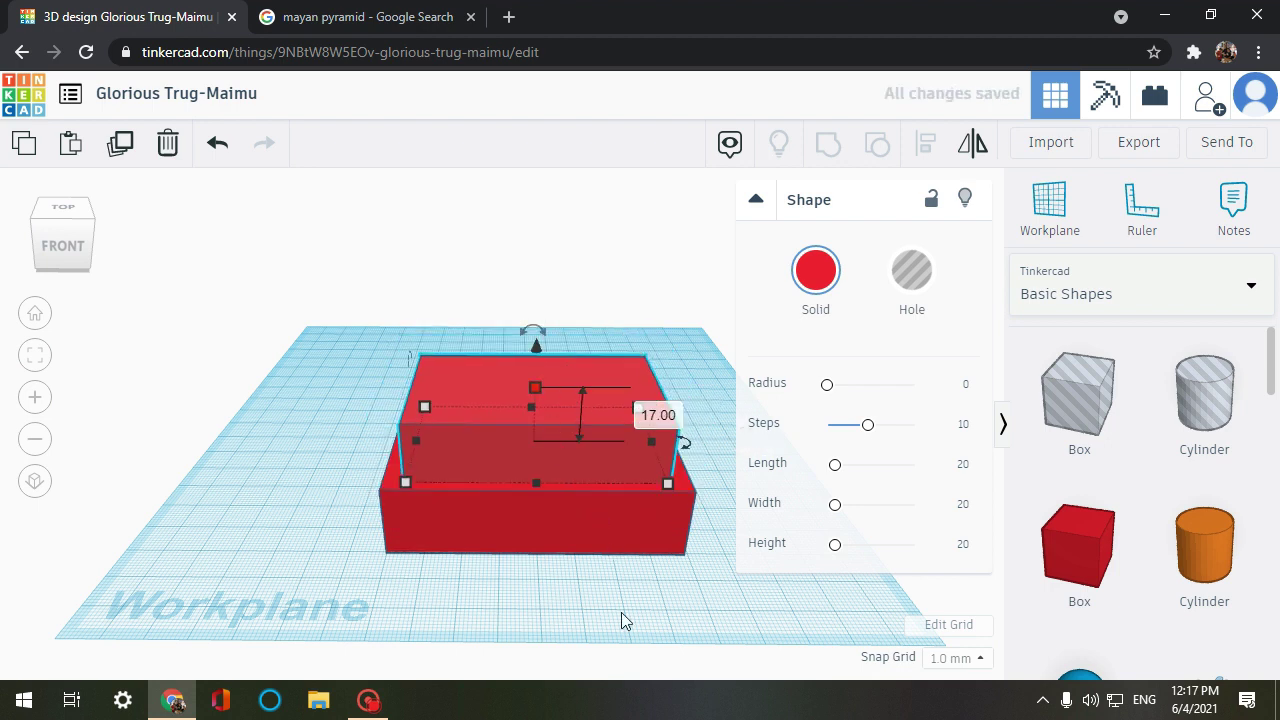
Step: Repeat the duplication to stack a smaller third tier on the pyramid and delete the extra copy
{"action": "key", "text": "ctrl+d"}
{"action": "key", "text": "ctrl+d"}
{"action": "right_click_drag", "start_coordinate": [613, 577], "coordinate": [230, 334]}
{"action": "key", "text": "Delete"}
{"action": "scroll", "coordinate": [580, 557], "scroll_direction": "down", "scroll_amount": 3}
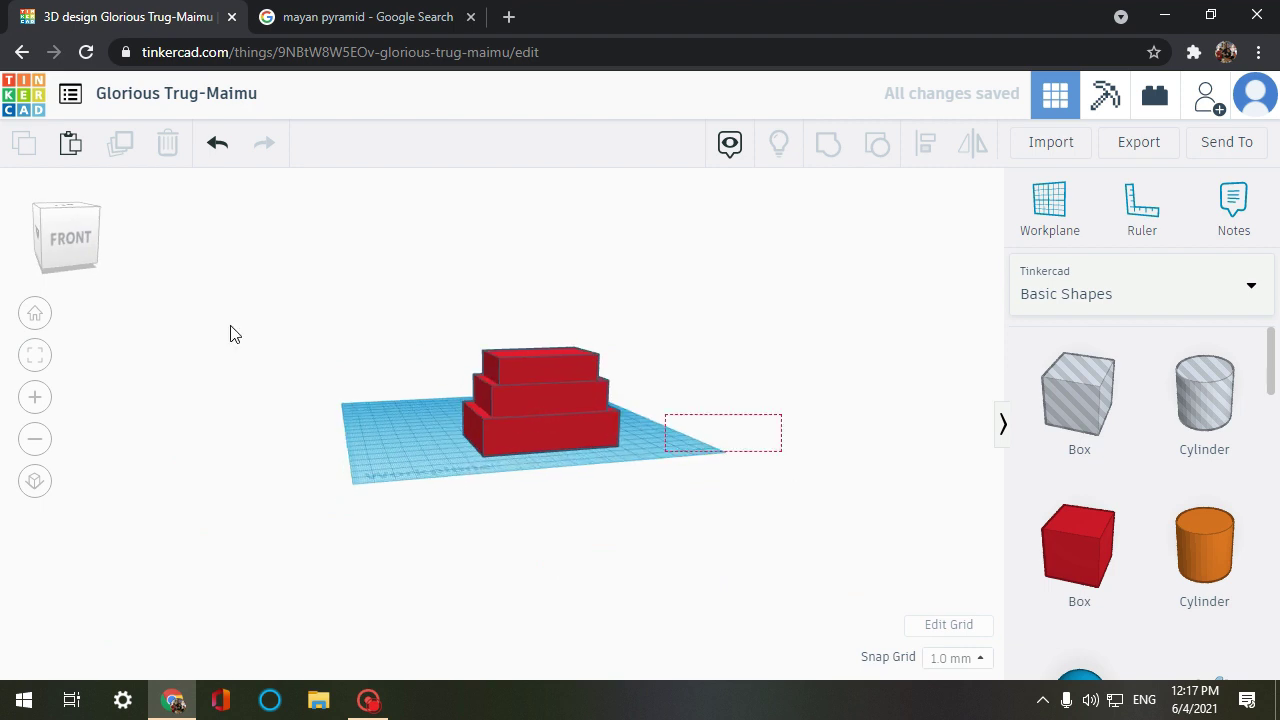
Step: Select all three tiers and reduce their overall height together
{"action": "key", "text": "ctrl+a"}
{"action": "left_click_drag", "start_coordinate": [540, 354], "coordinate": [541, 381]}
{"action": "right_click_drag", "start_coordinate": [541, 381], "coordinate": [561, 475]}
Step: Nudge the three tiers farther back and slightly to the left on the workplane, and group them into one shape
{"action": "key", "text": "Up"}
{"action": "key", "text": "Up"}
{"action": "key", "text": "Up"}
{"action": "key", "text": "Up"}
{"action": "key", "text": "Up"}
{"action": "key", "text": "Up"}
{"action": "key", "text": "Up"}
{"action": "key", "text": "Up"}
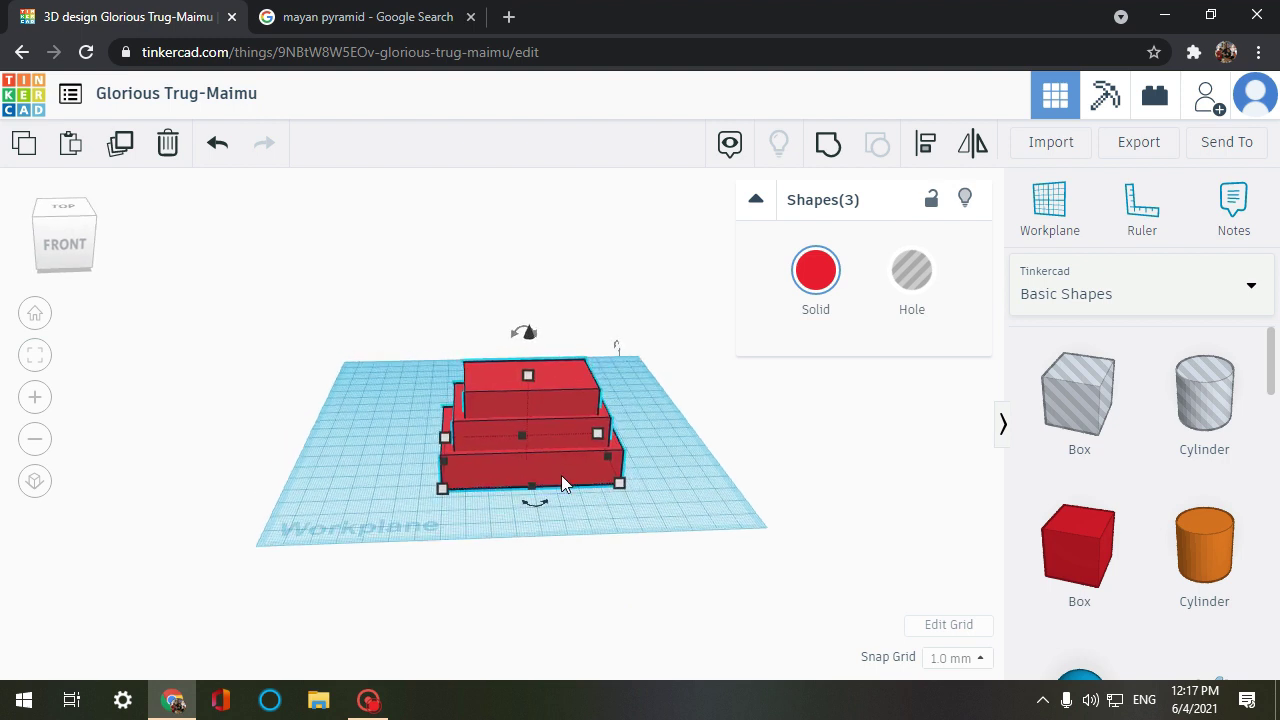
{"action": "key", "text": "Left"}
{"action": "key", "text": "Left"}
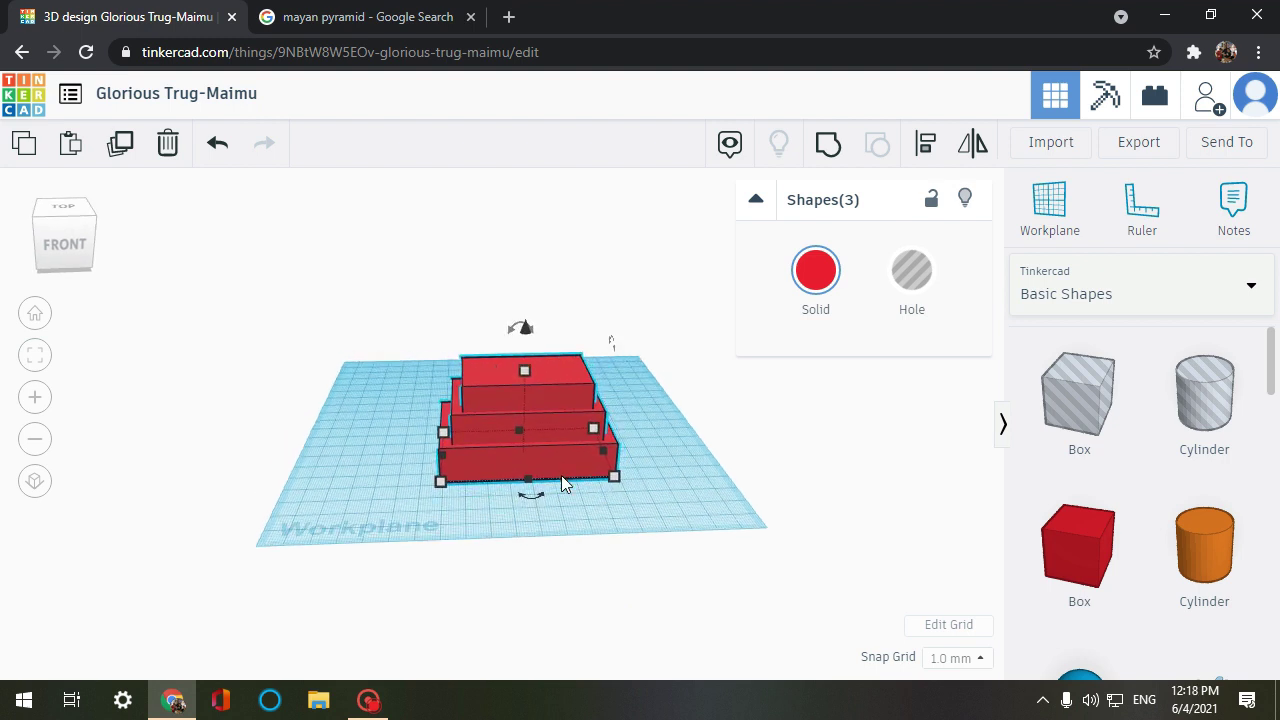
{"action": "left_click", "coordinate": [828, 143]}
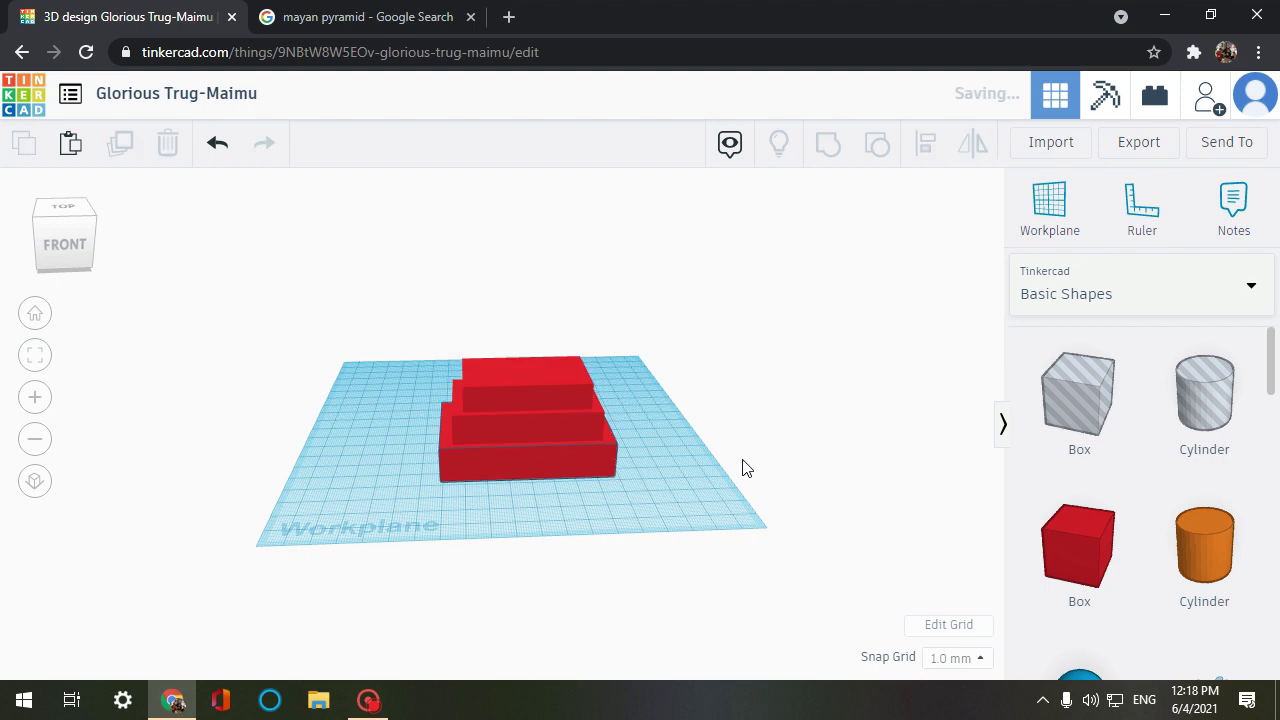
Step: Place a wedge in front of the pyramid's bottom tier and rotate it so its sloped face points forward
{"action": "left_click", "coordinate": [664, 498]}
{"action": "right_click_drag", "start_coordinate": [664, 498], "coordinate": [594, 517]}
{"action": "scroll", "coordinate": [443, 523], "scroll_direction": "up", "scroll_amount": 5}
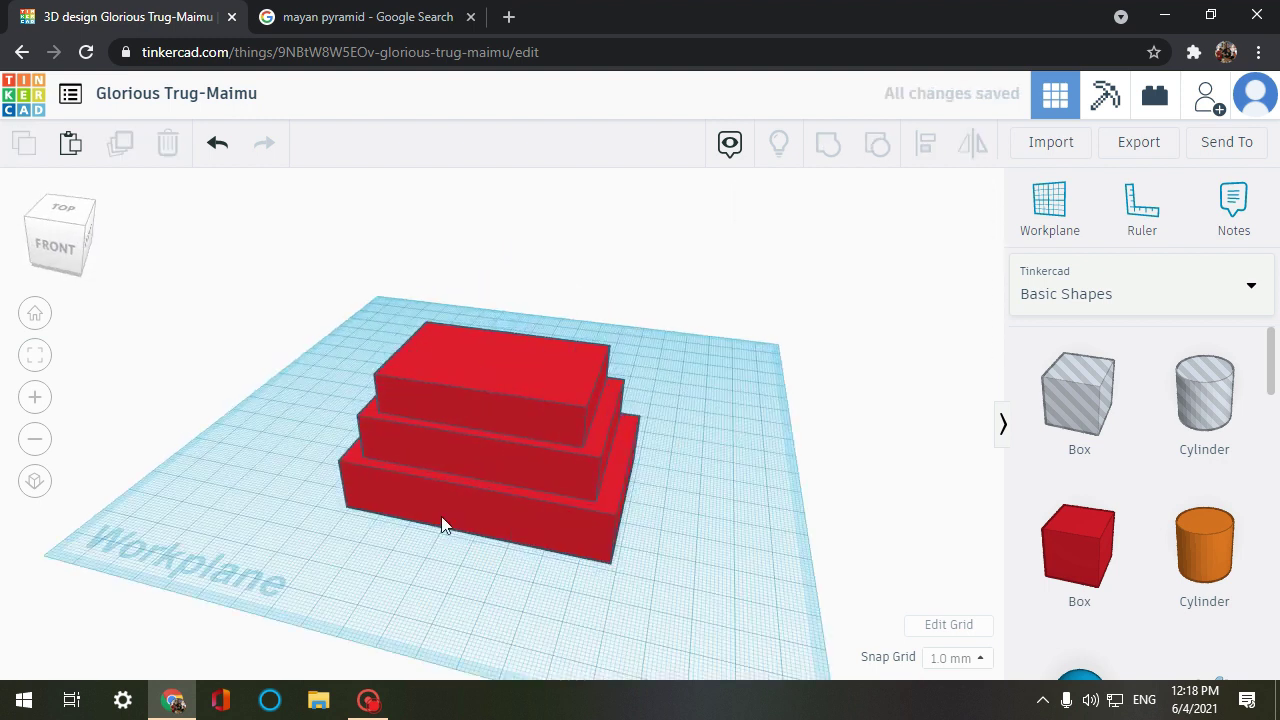
{"action": "right_click_drag", "start_coordinate": [473, 510], "coordinate": [686, 508]}
{"action": "scroll", "coordinate": [1106, 505], "scroll_direction": "up", "scroll_amount": 1}
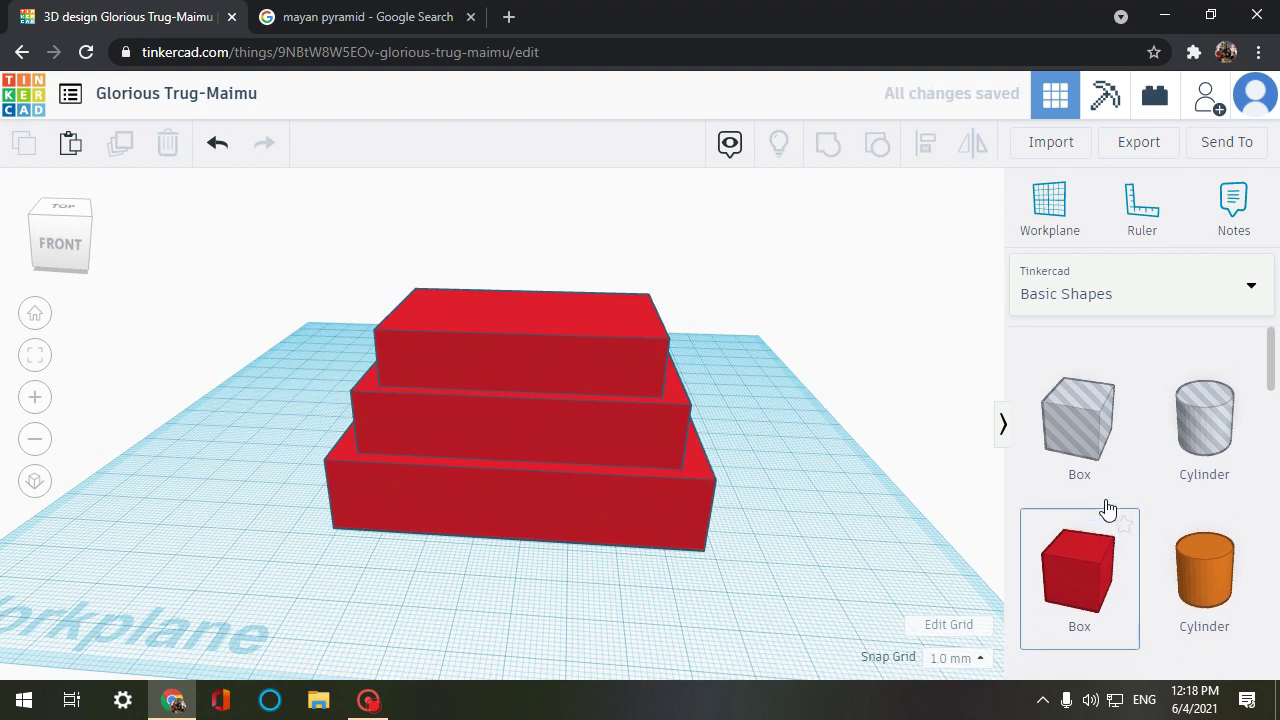
{"action": "scroll", "coordinate": [1106, 505], "scroll_direction": "down", "scroll_amount": 1}
{"action": "scroll", "coordinate": [1110, 567], "scroll_direction": "down", "scroll_amount": 3}
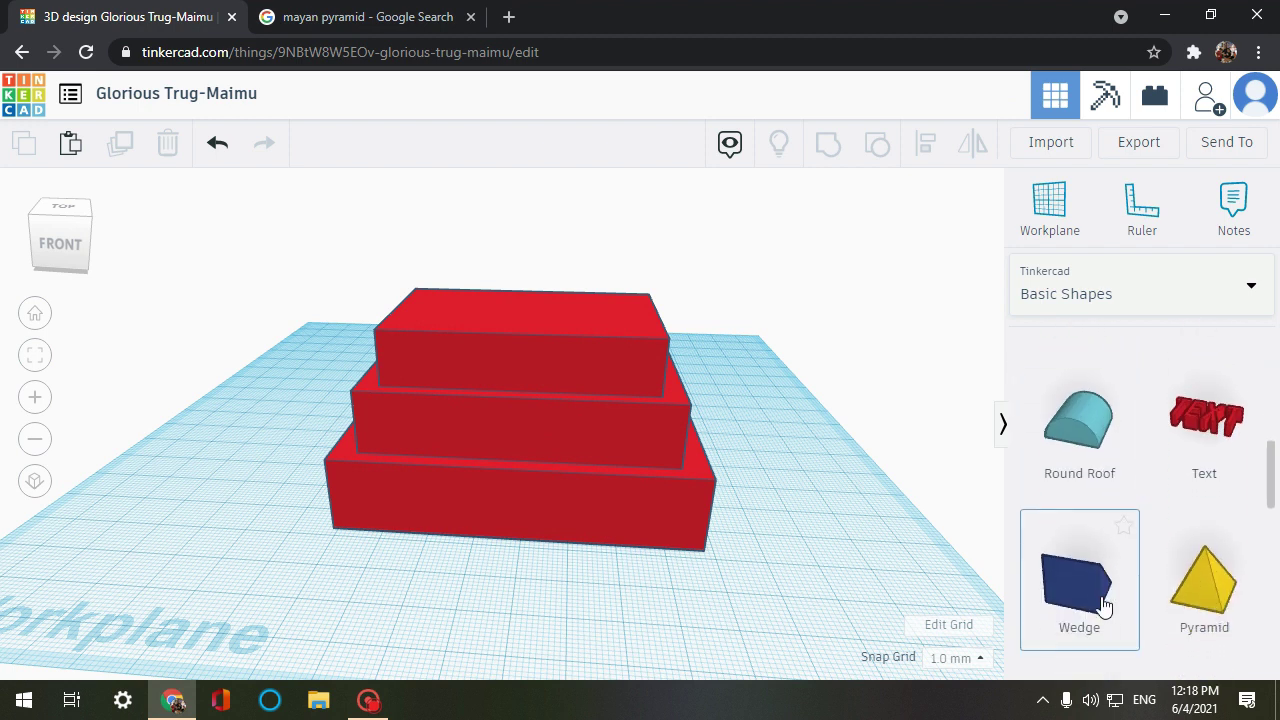
{"action": "left_click_drag", "start_coordinate": [1103, 604], "coordinate": [467, 556]}
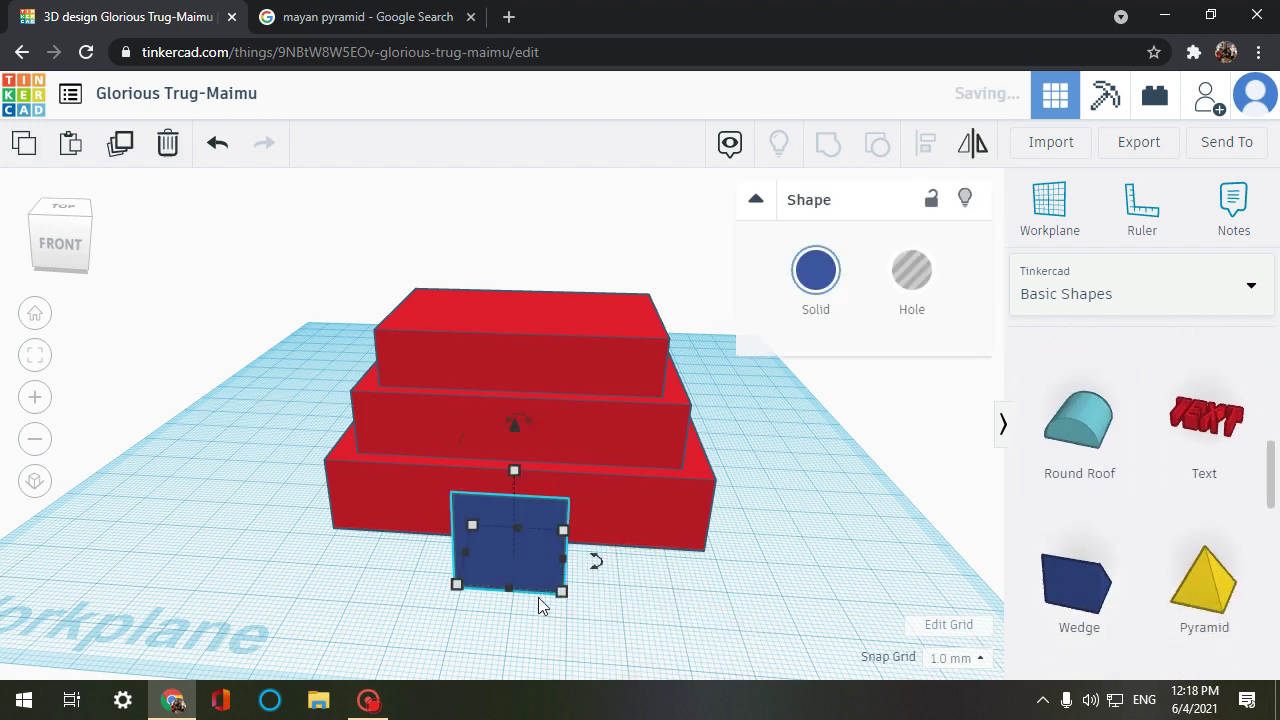
{"action": "left_click_drag", "start_coordinate": [595, 565], "coordinate": [468, 558]}
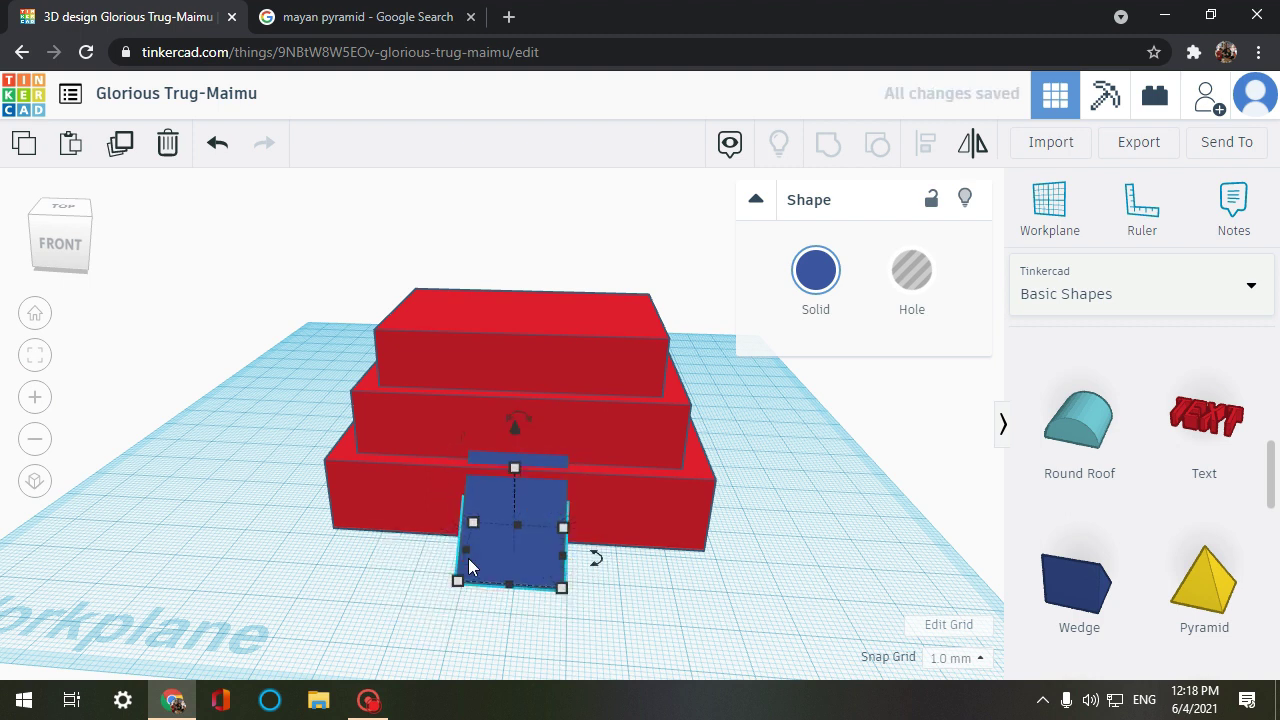
Step: Nudge the wedge into place at the pyramid's front and stretch it to 43 mm high, up to the top tier
{"action": "key", "text": "Up"}
{"action": "key", "text": "Up"}
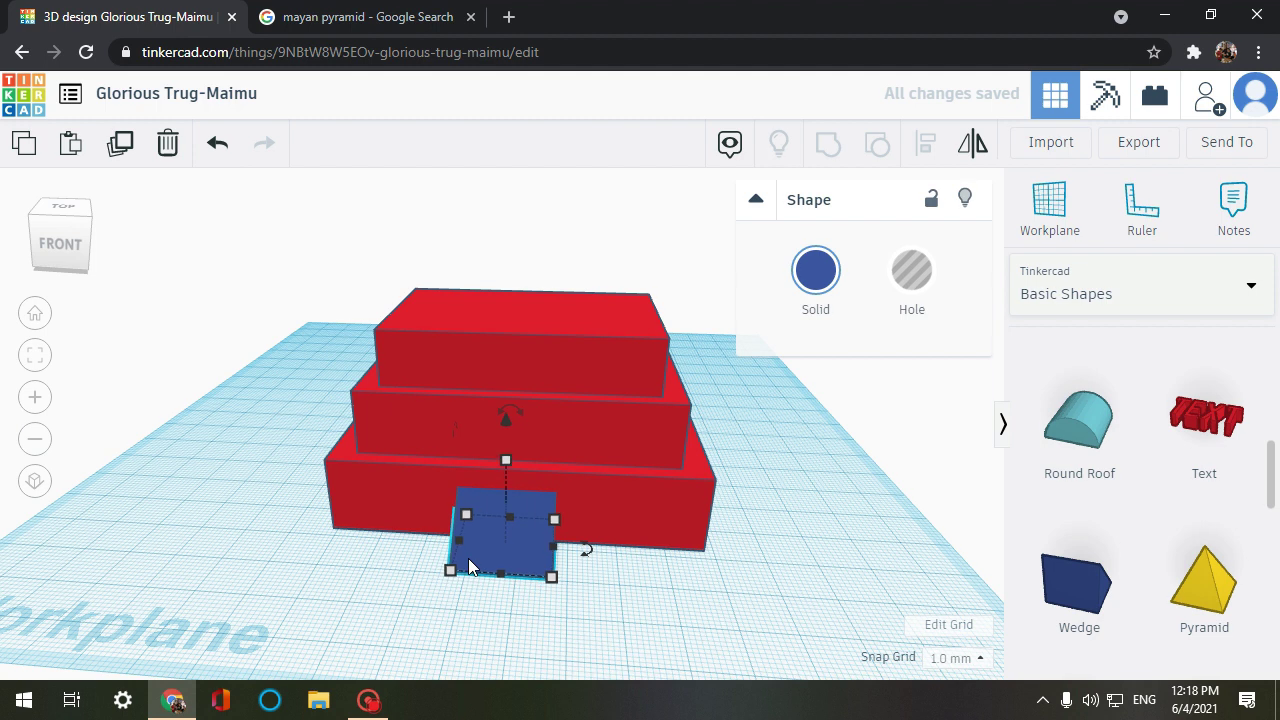
{"action": "key", "text": "Down"}
{"action": "key", "text": "Down"}
{"action": "key", "text": "Down"}
{"action": "key", "text": "Down"}
{"action": "key", "text": "Down"}
{"action": "key", "text": "Down"}
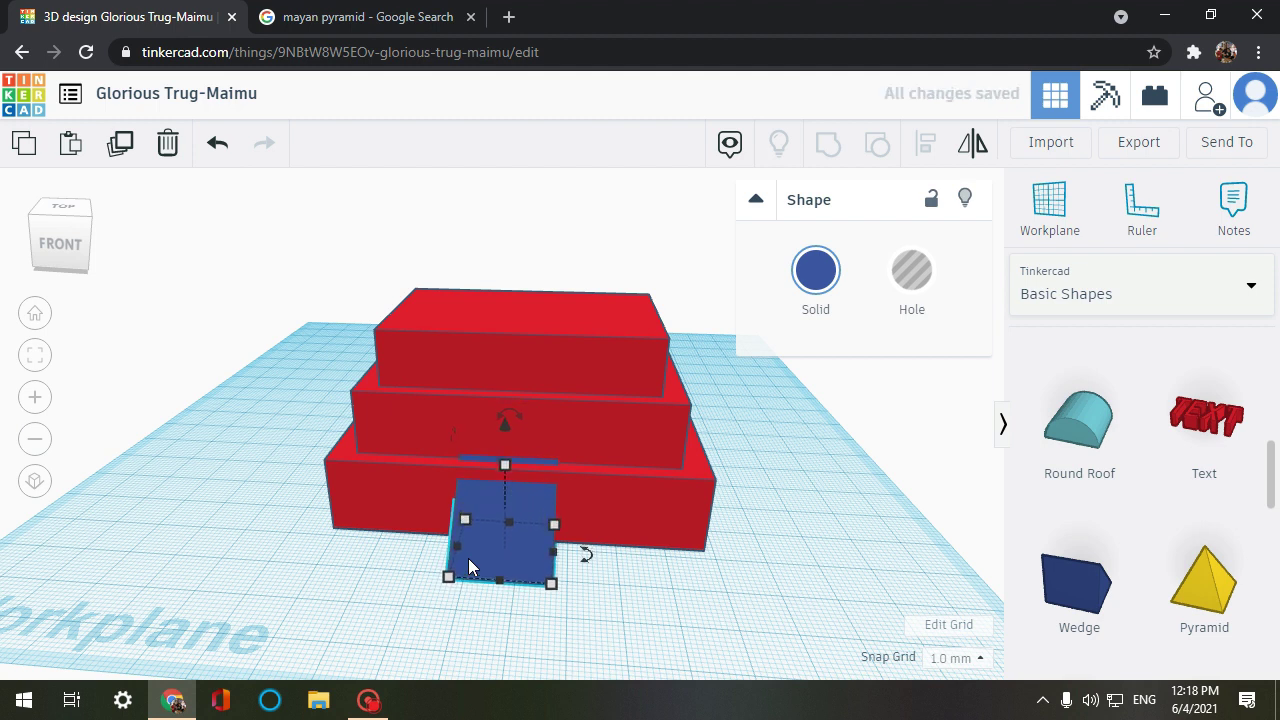
{"action": "key", "text": "Up"}
{"action": "key", "text": "Up"}
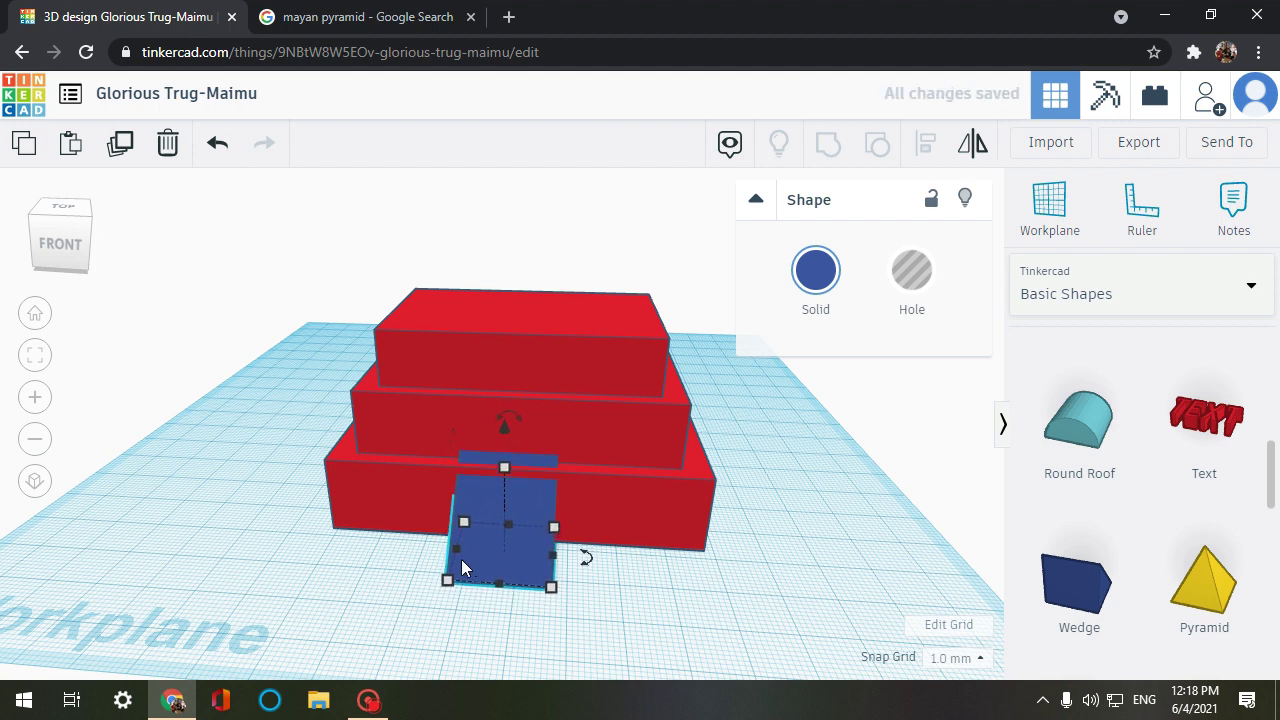
{"action": "left_click_drag", "start_coordinate": [505, 462], "coordinate": [504, 344]}
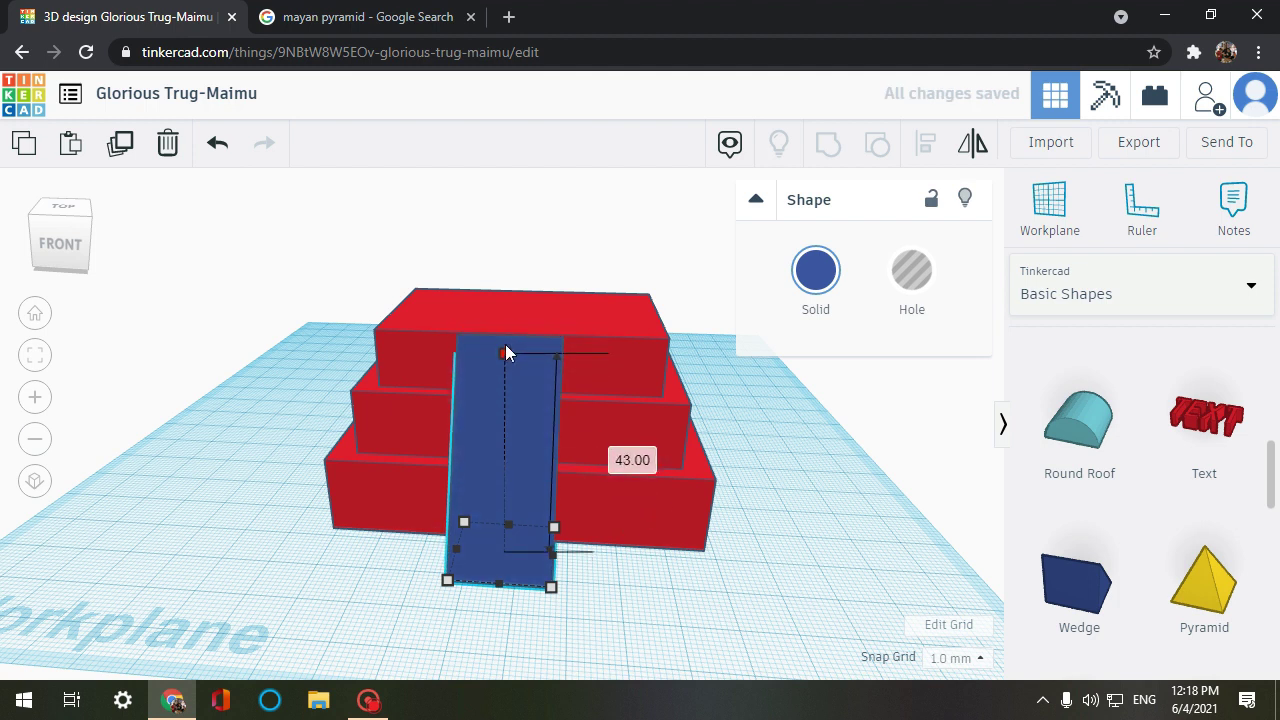
{"action": "mouse_move", "coordinate": [342, 507]}
{"action": "right_mouse_down"}
{"action": "mouse_move", "coordinate": [257, 500]}
{"action": "mouse_move", "coordinate": [417, 514]}
{"action": "mouse_move", "coordinate": [354, 521]}
{"action": "right_mouse_up"}
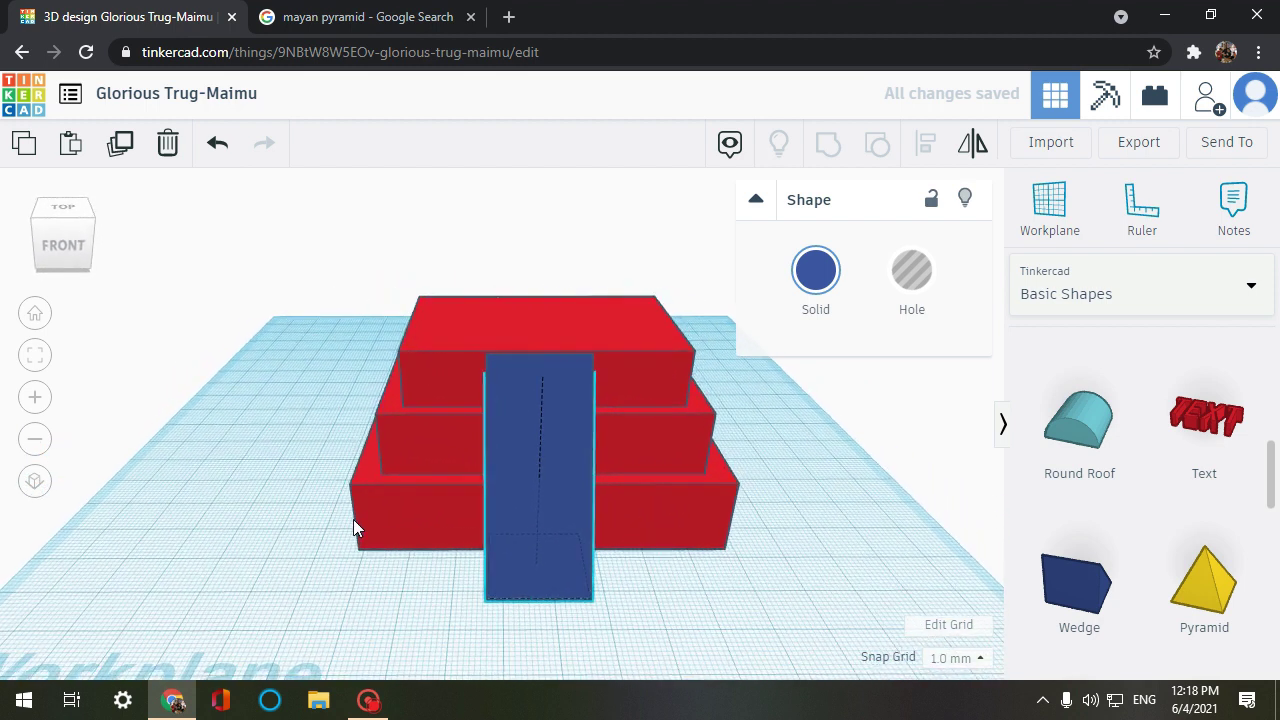
Step: Shift the pyramid slightly sideways and move the wedge to the centre of the pyramid's front, a little deeper into the tiers
{"action": "left_click", "coordinate": [627, 505]}
{"action": "key", "text": "Right"}
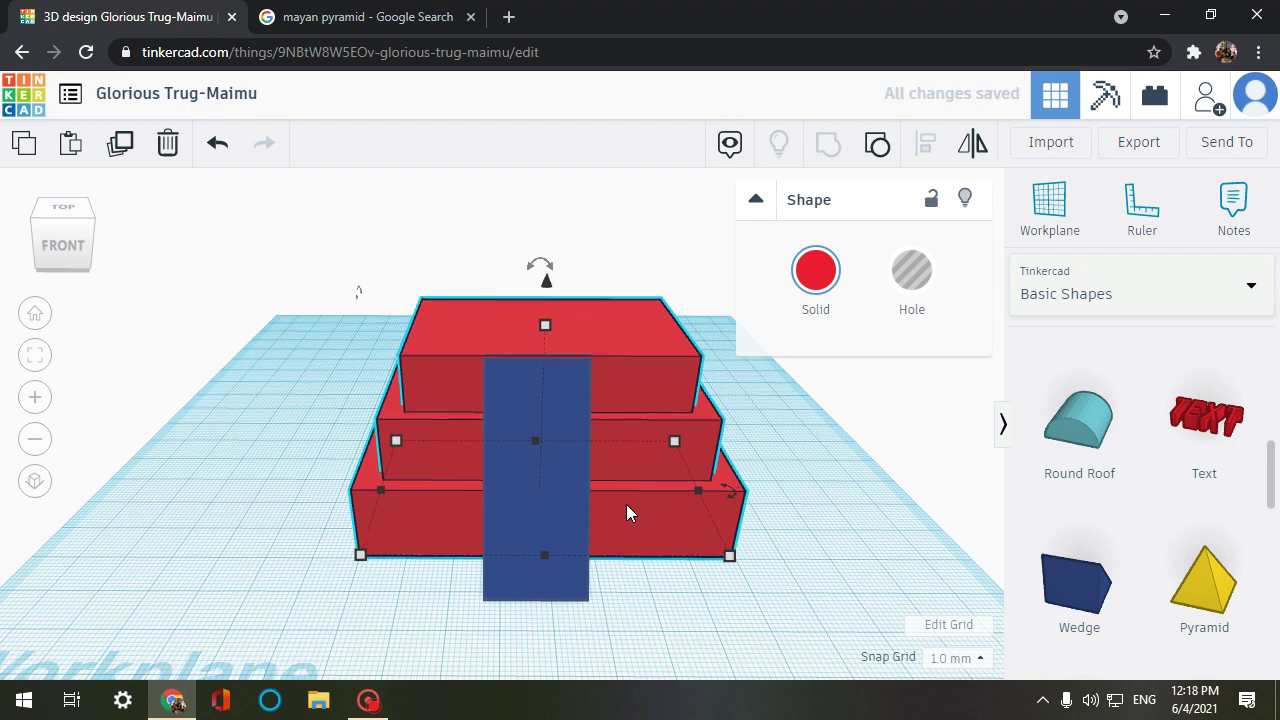
{"action": "left_click", "coordinate": [344, 588]}
{"action": "left_click", "coordinate": [557, 572]}
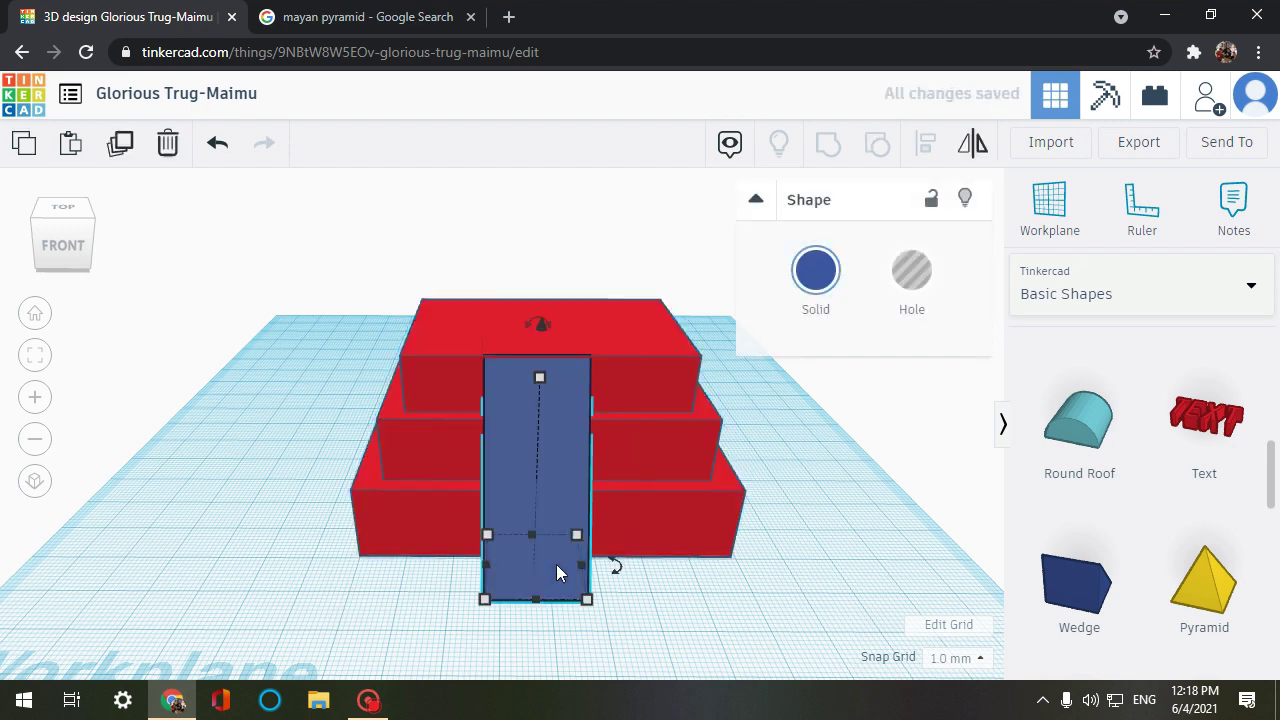
{"action": "key", "text": "Right"}
{"action": "key", "text": "Right"}
{"action": "key", "text": "Right"}
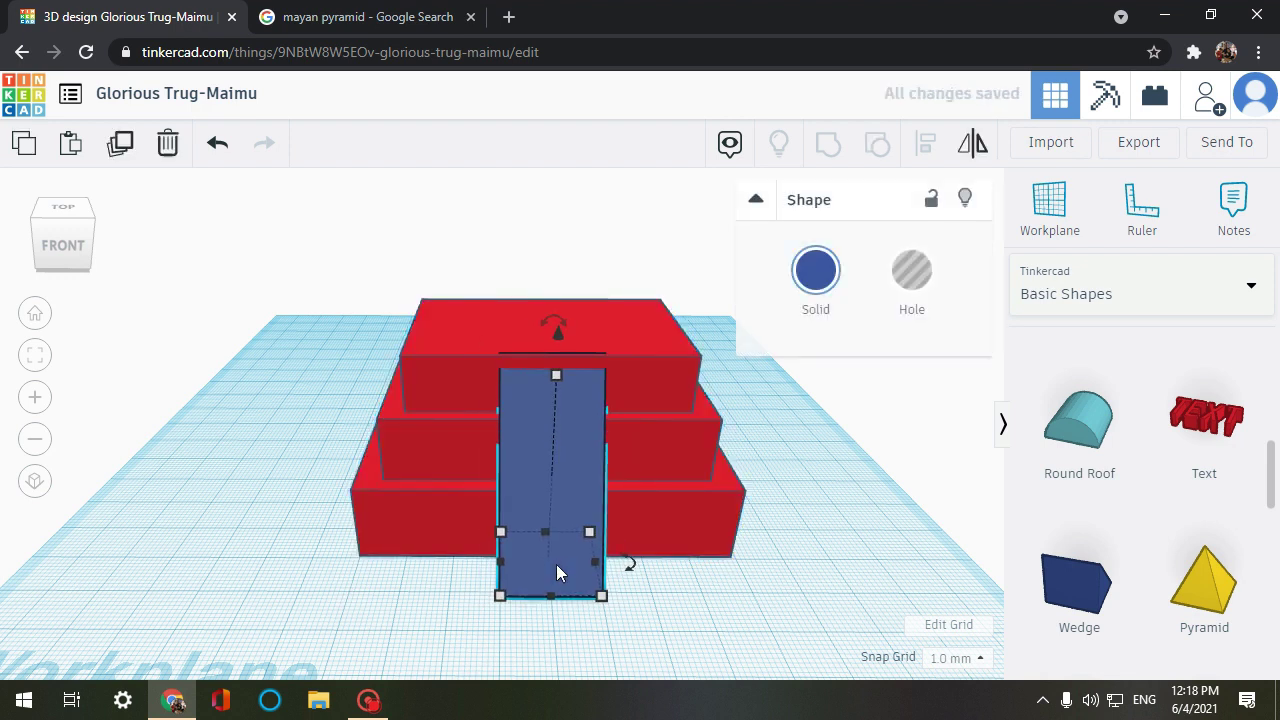
{"action": "key", "text": "Up"}
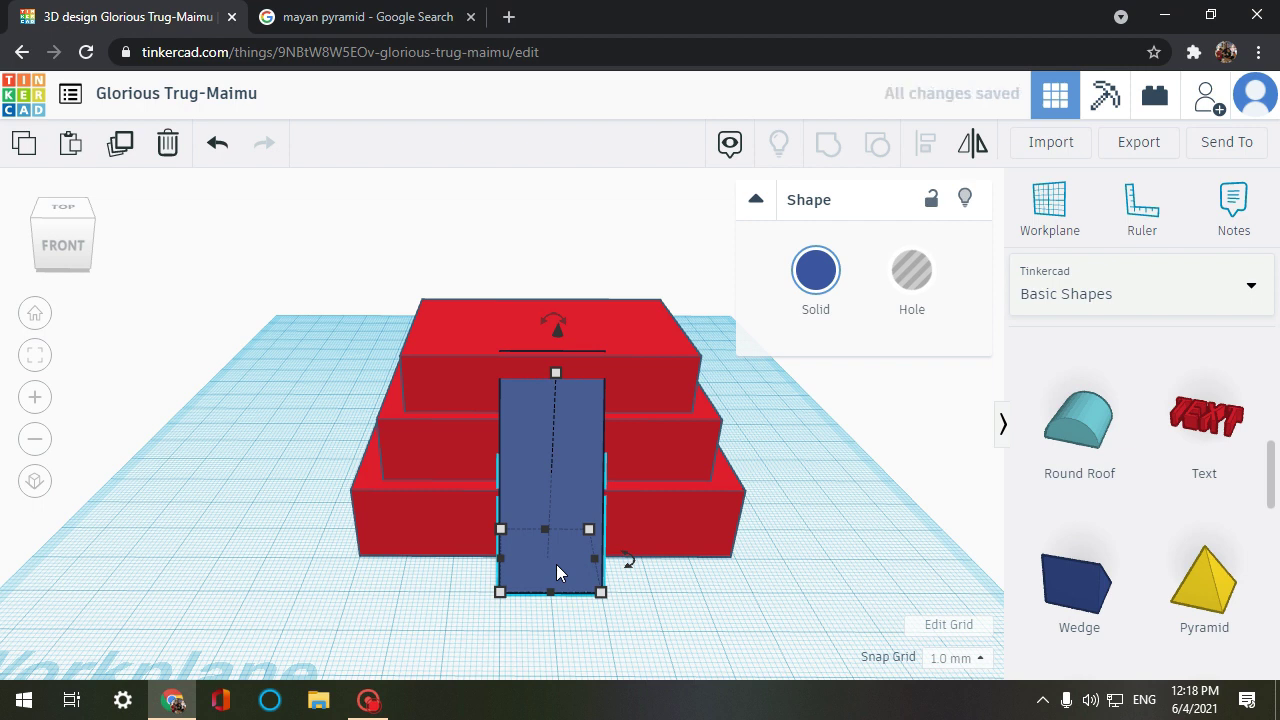
Step: Fine-tune the wedge's position against the top tier's front edge and set its height to 43 mm
{"action": "right_click_drag", "start_coordinate": [492, 608], "coordinate": [450, 540]}
{"action": "mouse_move", "coordinate": [537, 477]}
{"action": "left_mouse_down"}
{"action": "mouse_move", "coordinate": [537, 463]}
{"action": "mouse_move", "coordinate": [546, 483]}
{"action": "left_mouse_up"}
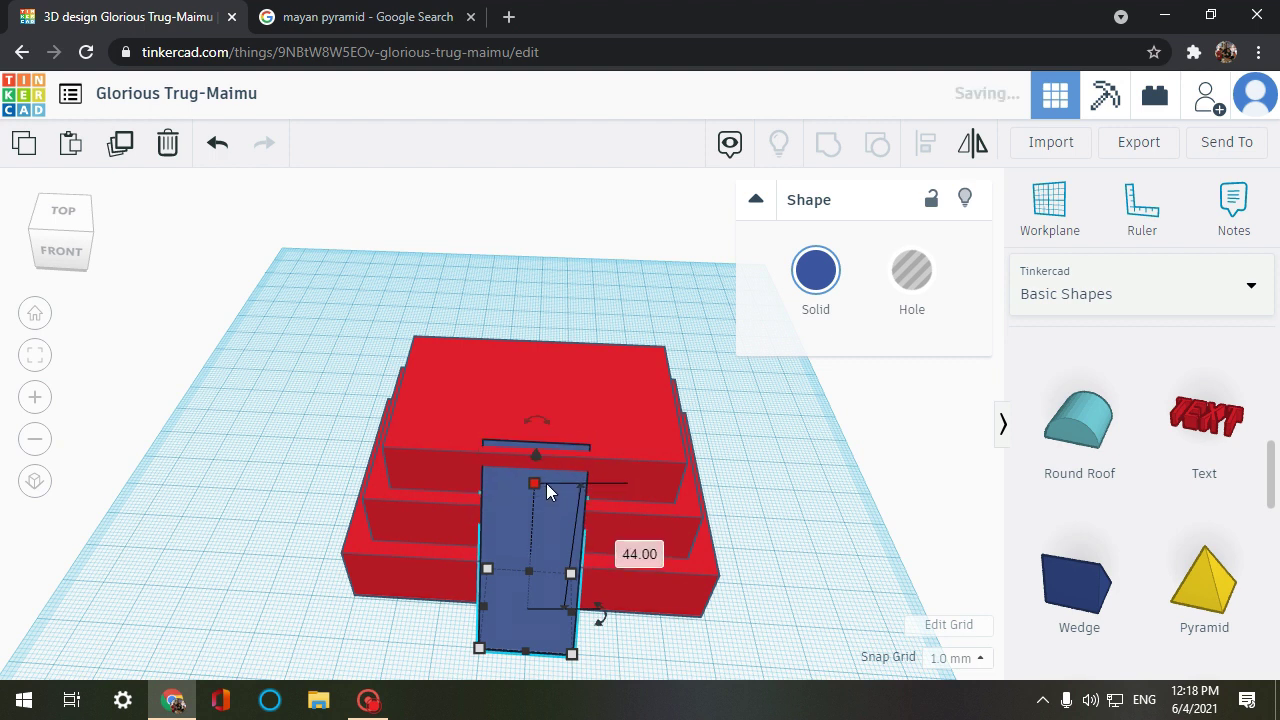
{"action": "key", "text": "Right"}
{"action": "key", "text": "Down"}
{"action": "key", "text": "Down"}
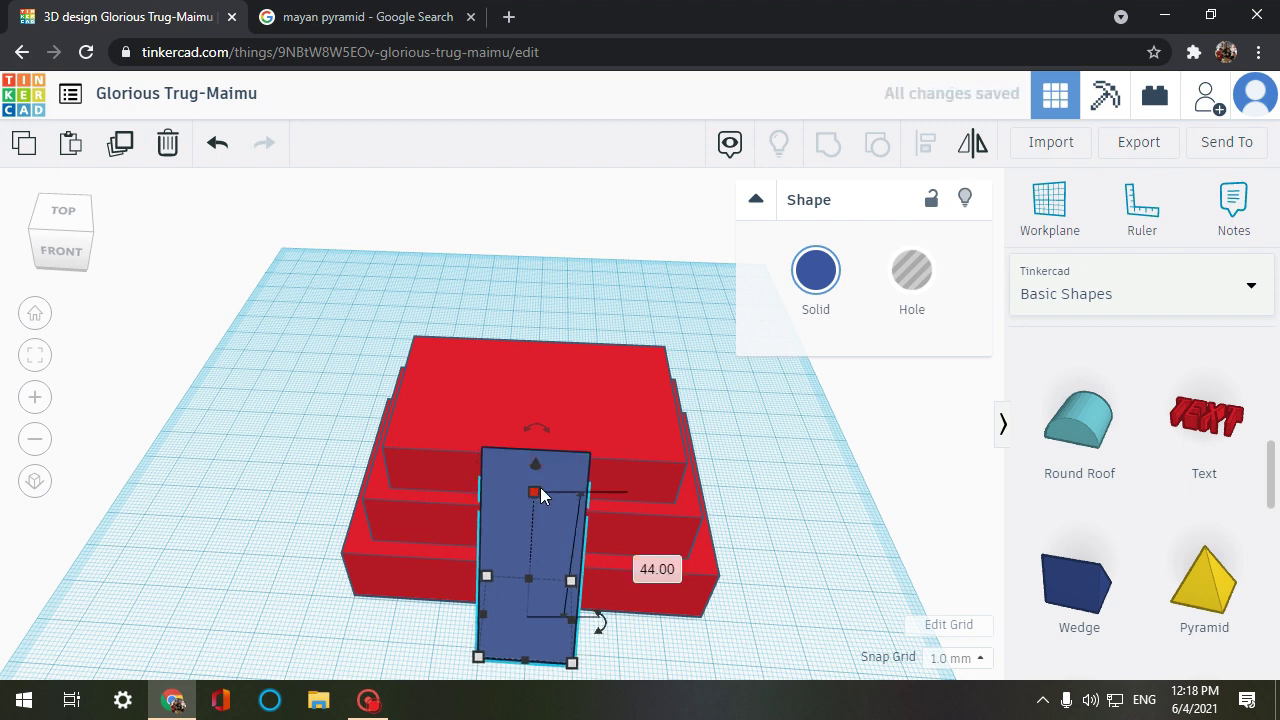
{"action": "left_click", "coordinate": [540, 488]}
{"action": "mouse_move", "coordinate": [550, 496]}
{"action": "left_mouse_down"}
{"action": "mouse_move", "coordinate": [530, 488]}
{"action": "mouse_move", "coordinate": [540, 497]}
{"action": "left_mouse_up"}
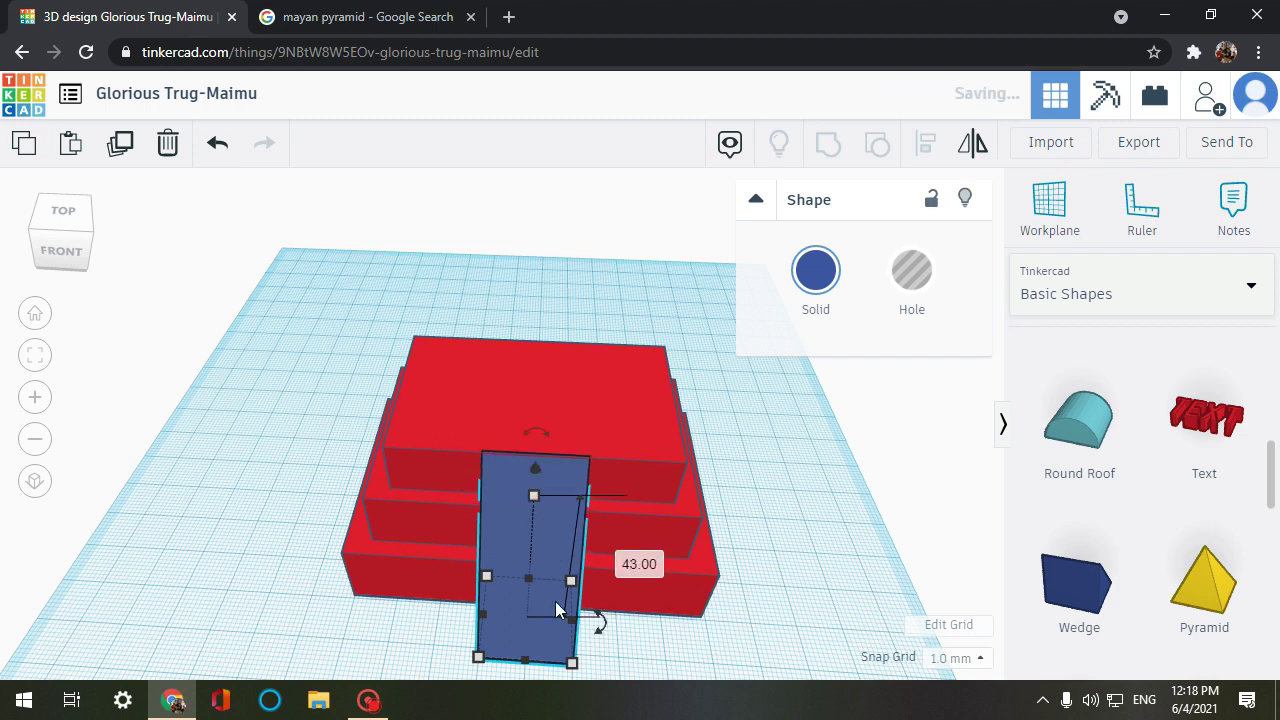
Step: Narrow the wedge from its right side into a thin sloped strip to form one stair rail
{"action": "scroll", "coordinate": [455, 626], "scroll_direction": "up", "scroll_amount": 3}
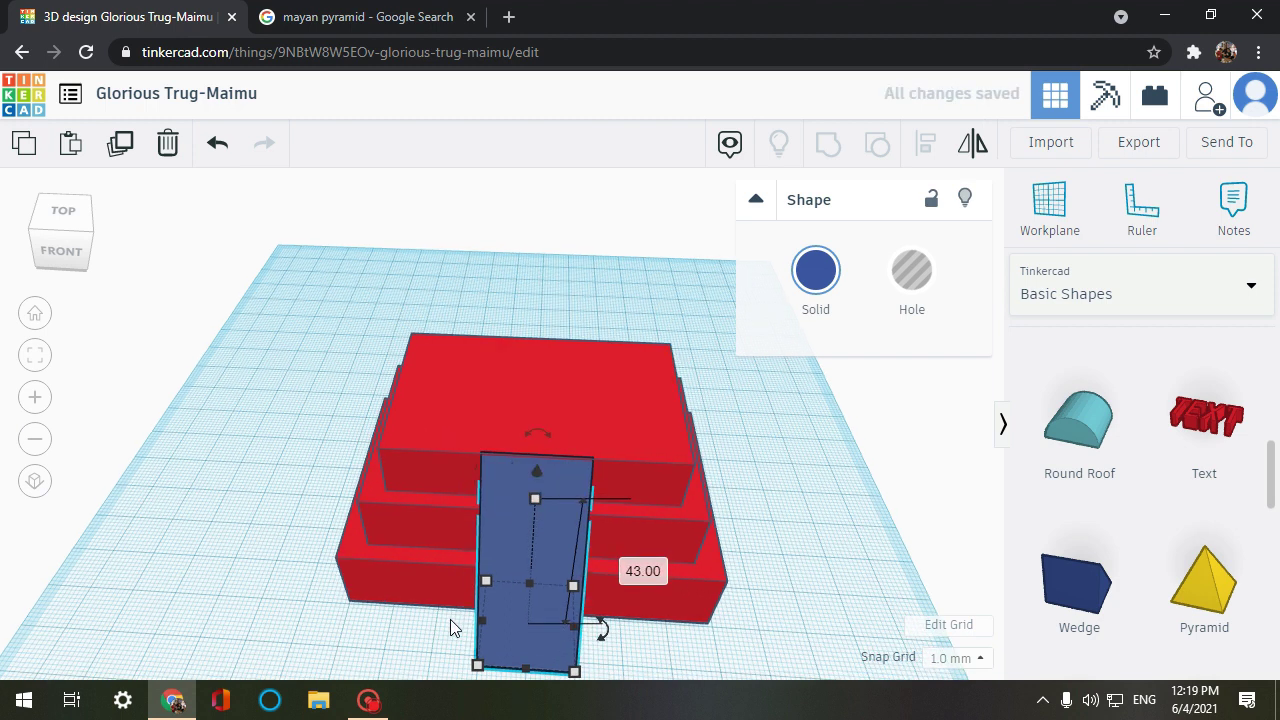
{"action": "right_click_drag", "start_coordinate": [449, 620], "coordinate": [422, 572]}
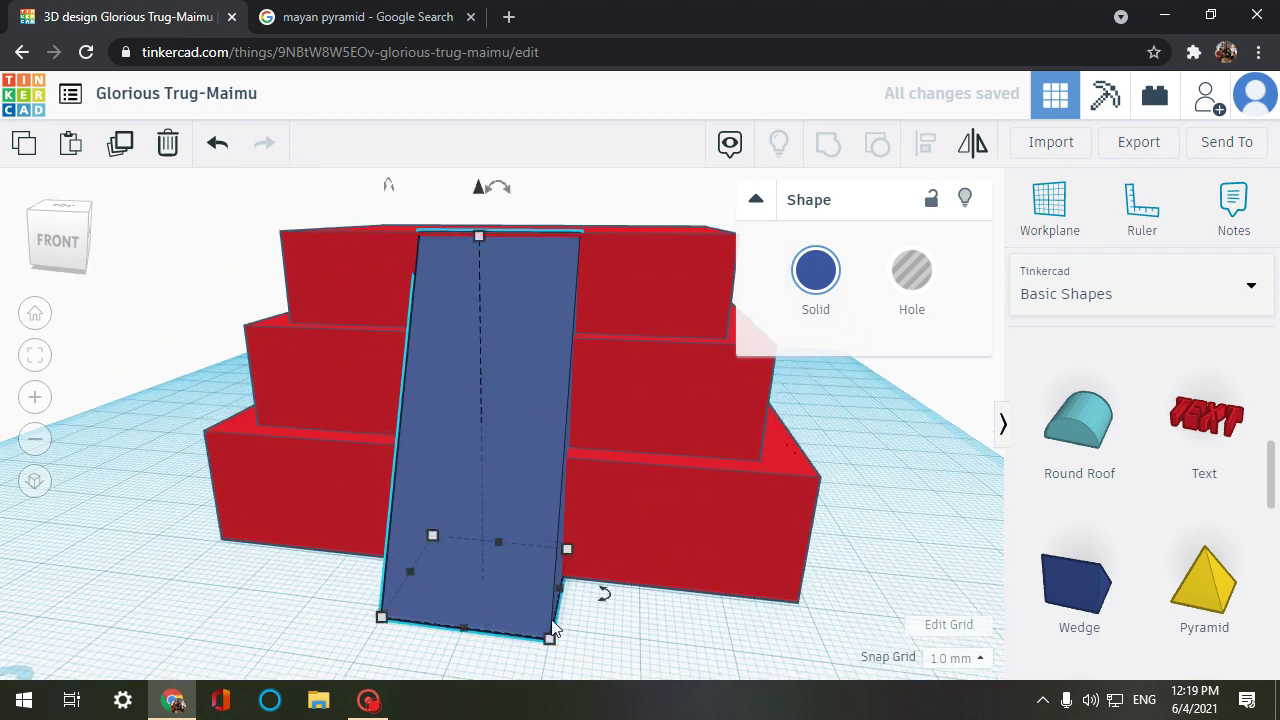
{"action": "left_click_drag", "start_coordinate": [562, 590], "coordinate": [443, 578]}
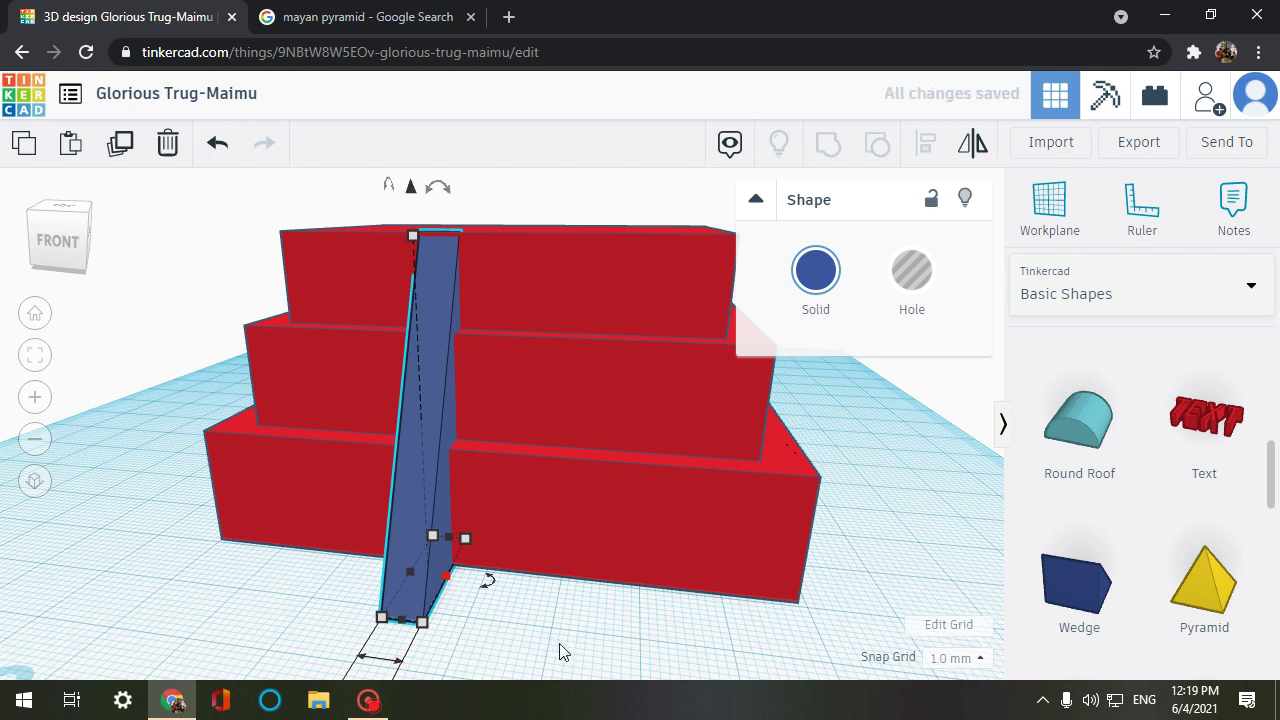
Step: Duplicate the thin wedge and move the copy right to form the opposite stair rail, leaving a gap between them
{"action": "key", "text": "ctrl+d"}
{"action": "key", "text": "ctrl+d"}
{"action": "key", "text": "Right"}
{"action": "key", "text": "Right"}
{"action": "key", "text": "Right"}
{"action": "key", "text": "Right"}
{"action": "key", "text": "Right"}
{"action": "key", "text": "Right"}
{"action": "key", "text": "Right"}
{"action": "key", "text": "Right"}
{"action": "key", "text": "Right"}
{"action": "key", "text": "Right"}
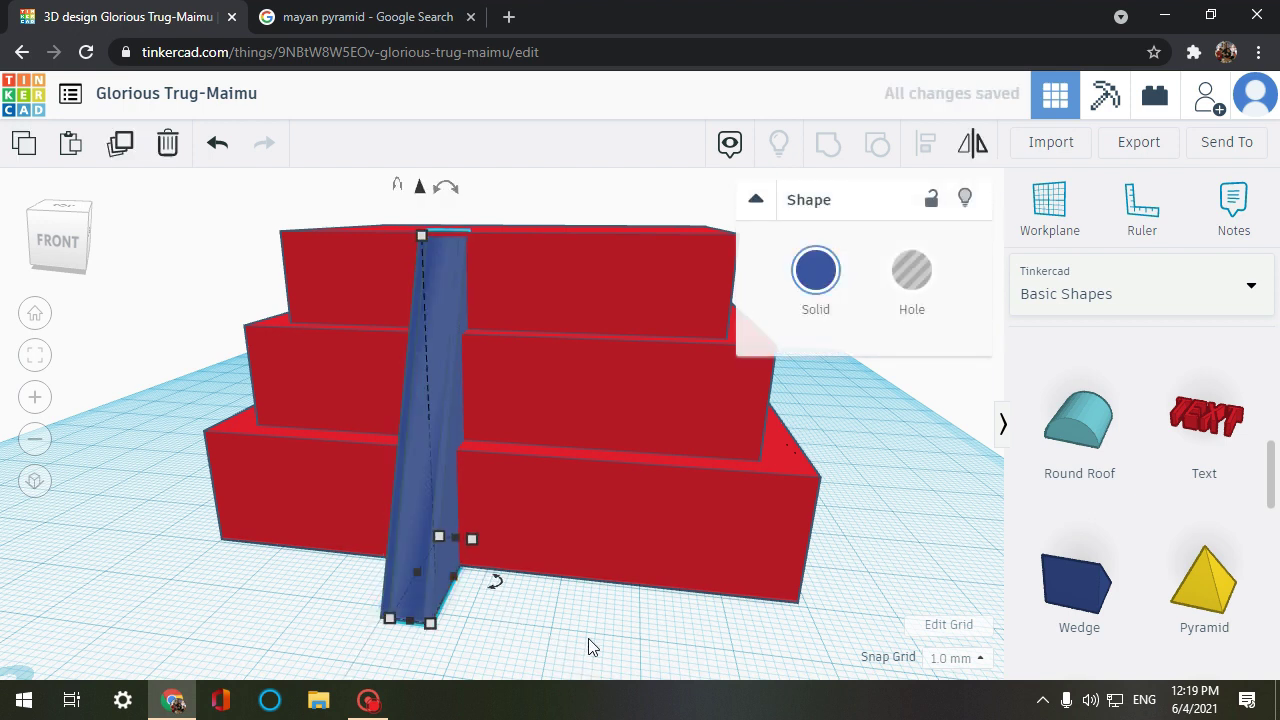
{"action": "key", "text": "Right"}
{"action": "key", "text": "Right"}
{"action": "key", "text": "Right"}
{"action": "key", "text": "Right"}
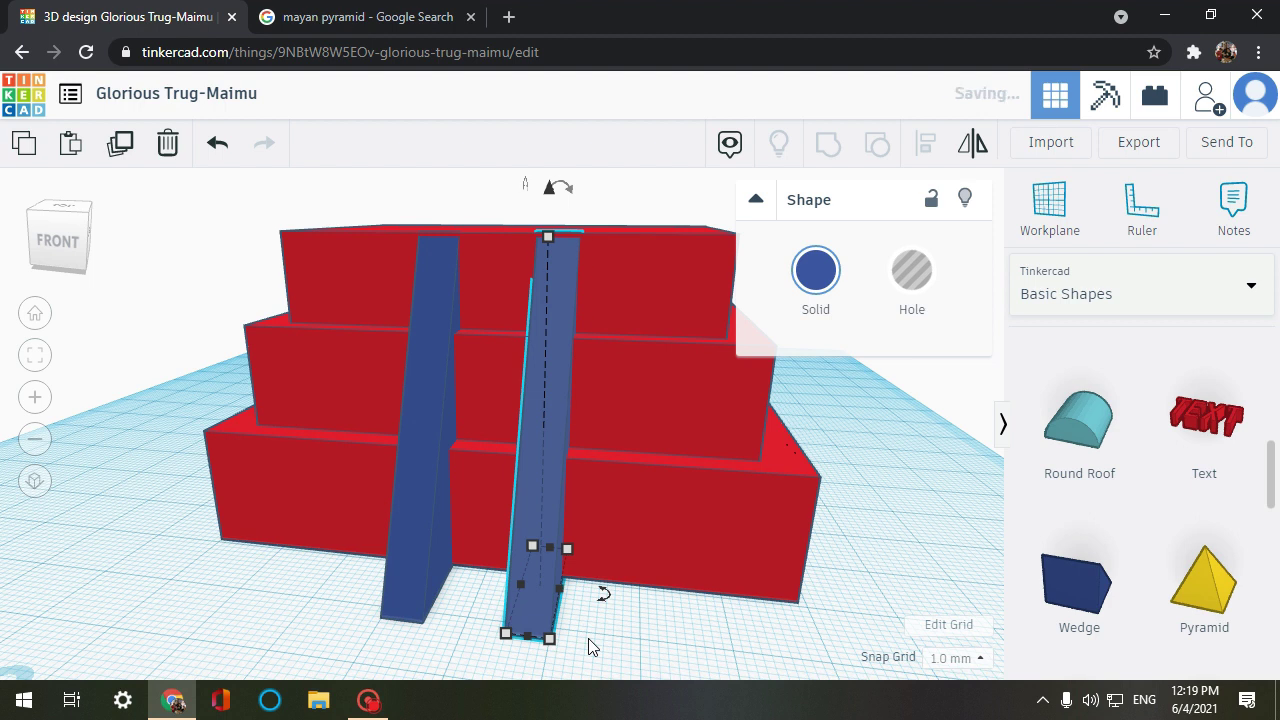
Step: Place a solid box at the foot of the two stair rails and flatten it to about 4 mm high
{"action": "left_click", "coordinate": [650, 642]}
{"action": "mouse_move", "coordinate": [650, 642]}
{"action": "right_mouse_down"}
{"action": "mouse_move", "coordinate": [672, 661]}
{"action": "mouse_move", "coordinate": [712, 662]}
{"action": "mouse_move", "coordinate": [694, 637]}
{"action": "mouse_move", "coordinate": [673, 643]}
{"action": "right_mouse_up"}
{"action": "scroll", "coordinate": [1128, 530], "scroll_direction": "up", "scroll_amount": 5}
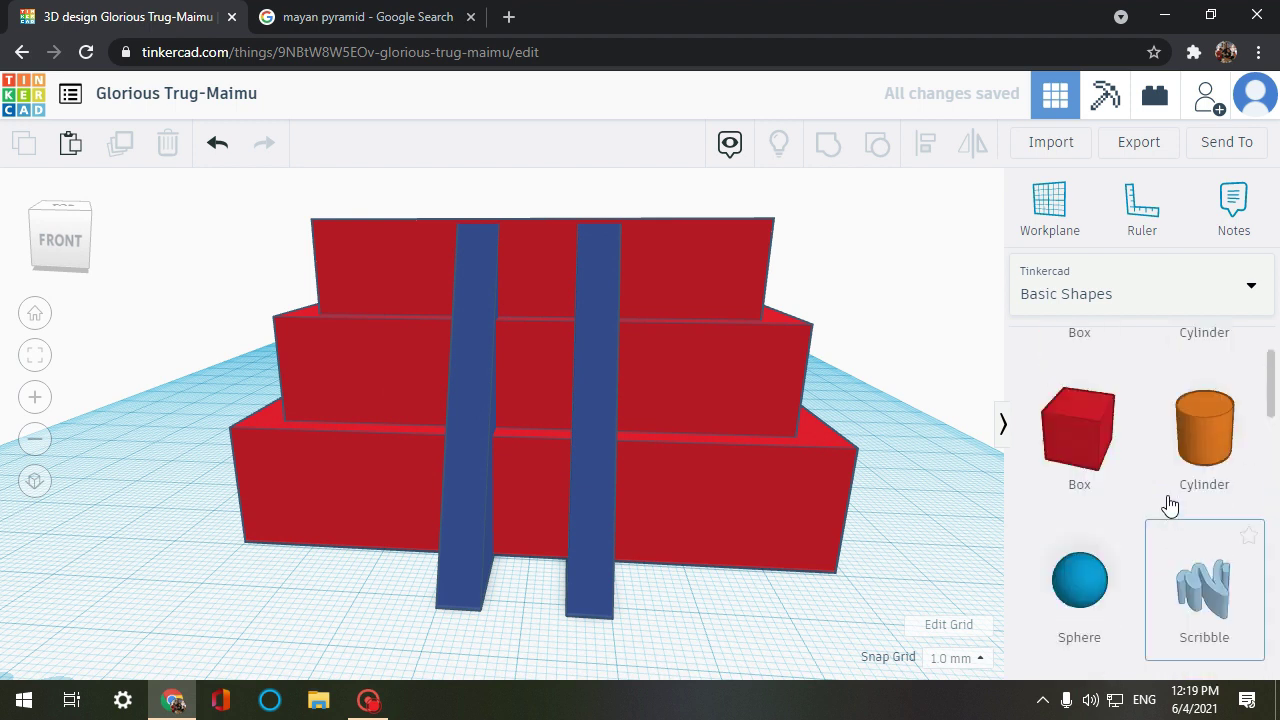
{"action": "left_click_drag", "start_coordinate": [1103, 549], "coordinate": [528, 569]}
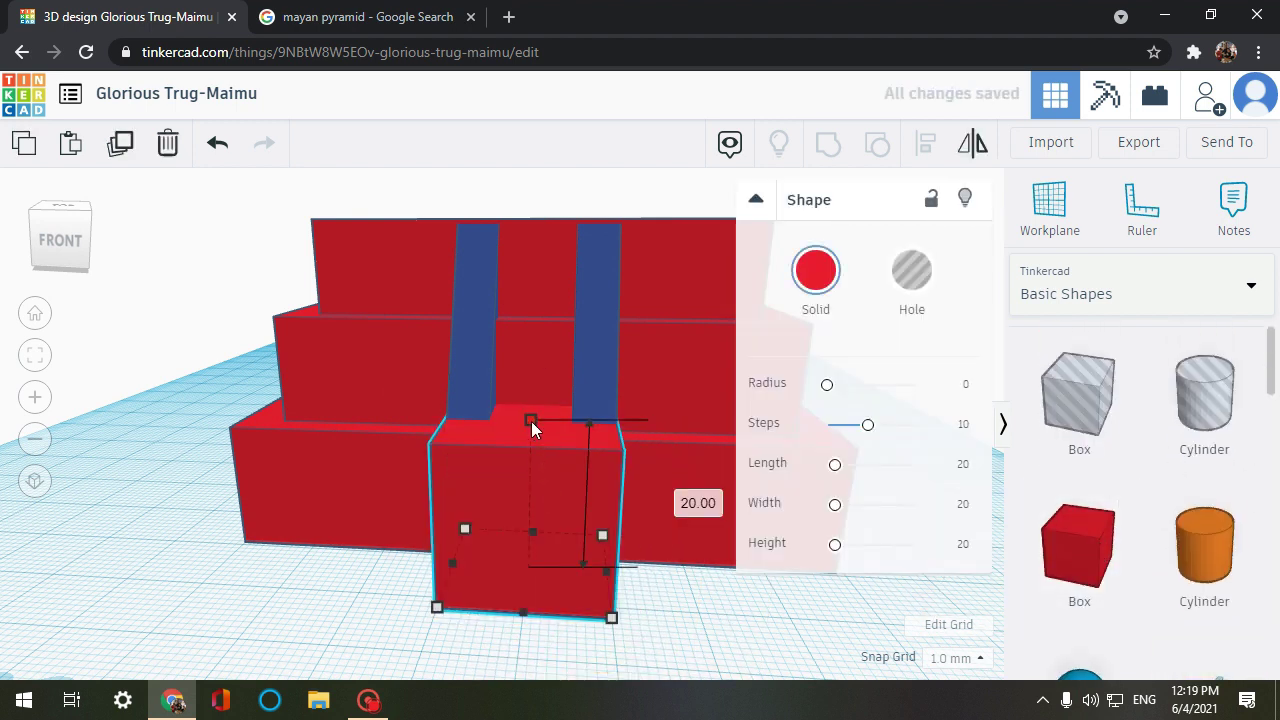
{"action": "left_click_drag", "start_coordinate": [531, 421], "coordinate": [564, 541]}
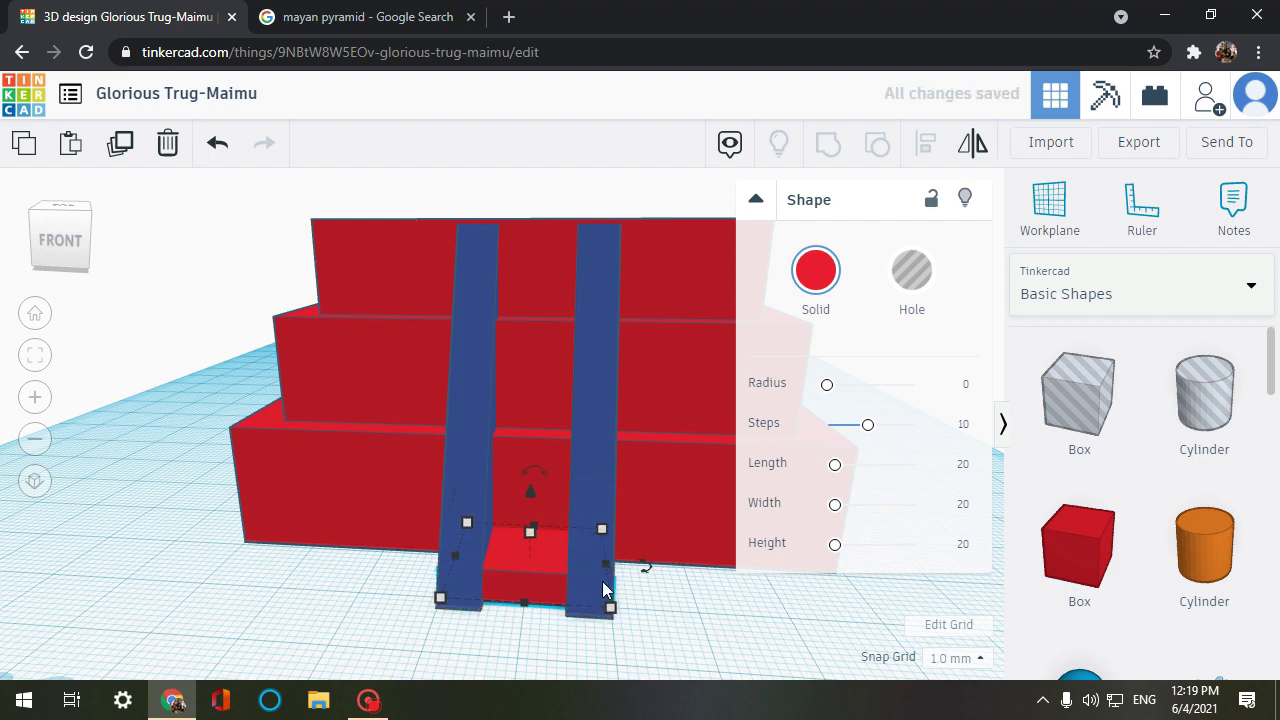
Step: Narrow the flat box from both sides so it fits exactly between the two stair rails
{"action": "left_click_drag", "start_coordinate": [604, 576], "coordinate": [562, 567]}
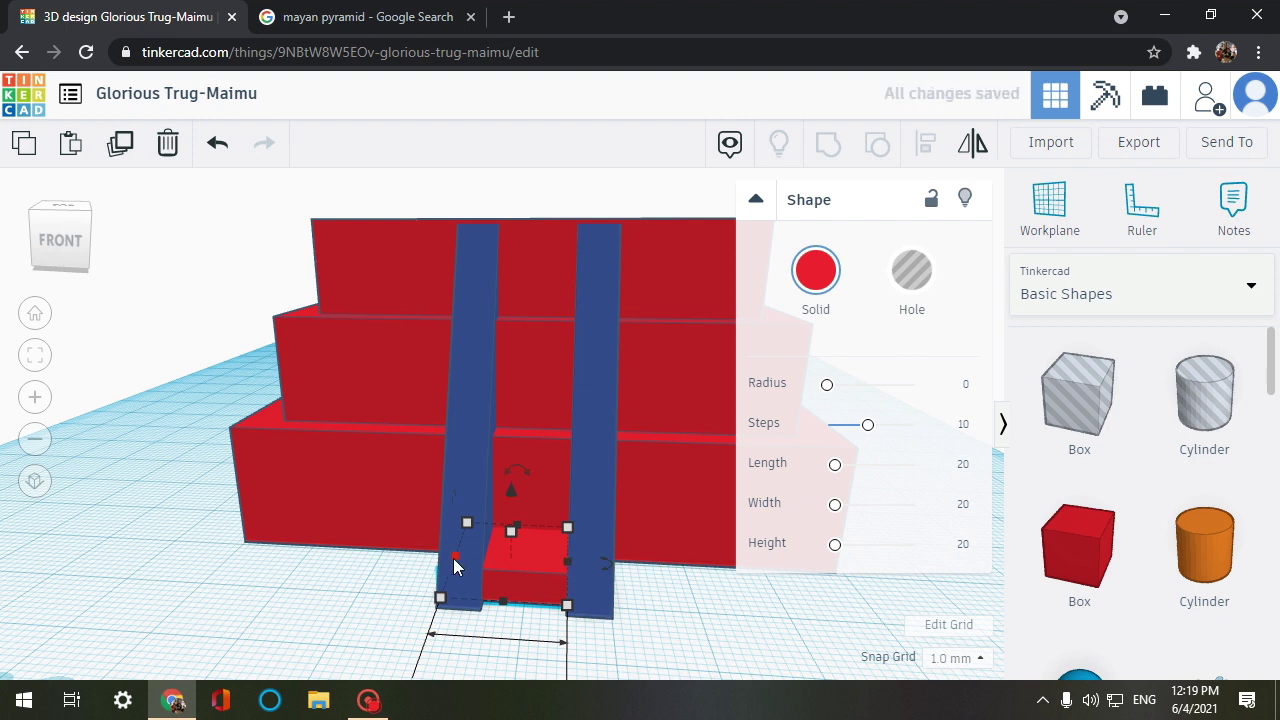
{"action": "left_click_drag", "start_coordinate": [473, 563], "coordinate": [490, 570]}
{"action": "mouse_move", "coordinate": [408, 598]}
{"action": "right_mouse_down"}
{"action": "mouse_move", "coordinate": [407, 557]}
{"action": "mouse_move", "coordinate": [414, 582]}
{"action": "right_mouse_up"}
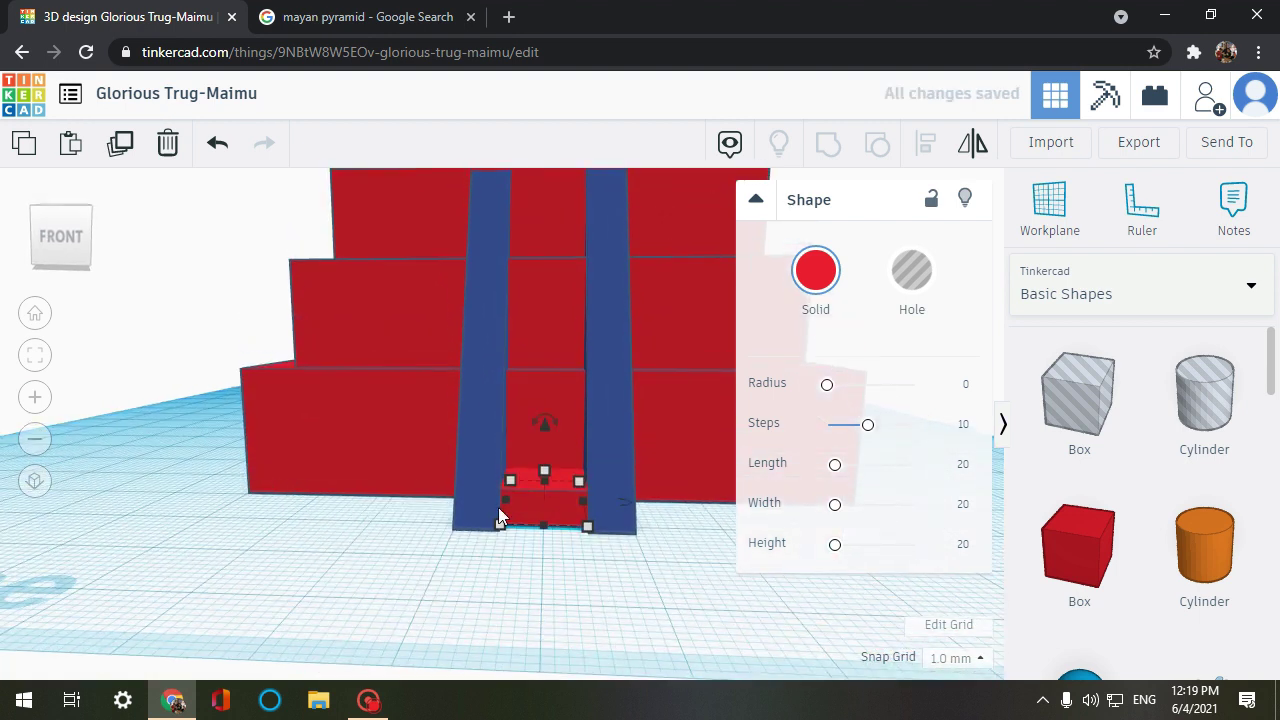
Step: Set the flat box's height to 3 mm and stack a duplicate above it as the second stair step
{"action": "mouse_move", "coordinate": [546, 471]}
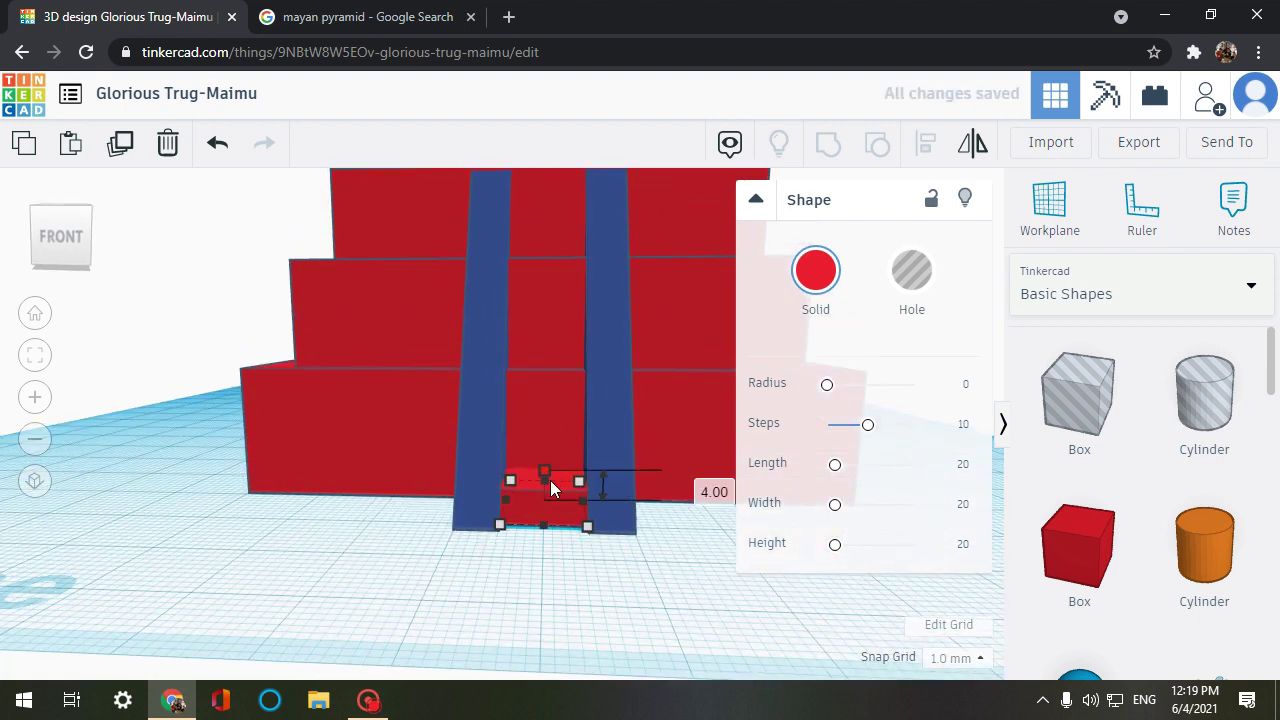
{"action": "left_click_drag", "start_coordinate": [550, 480], "coordinate": [552, 482]}
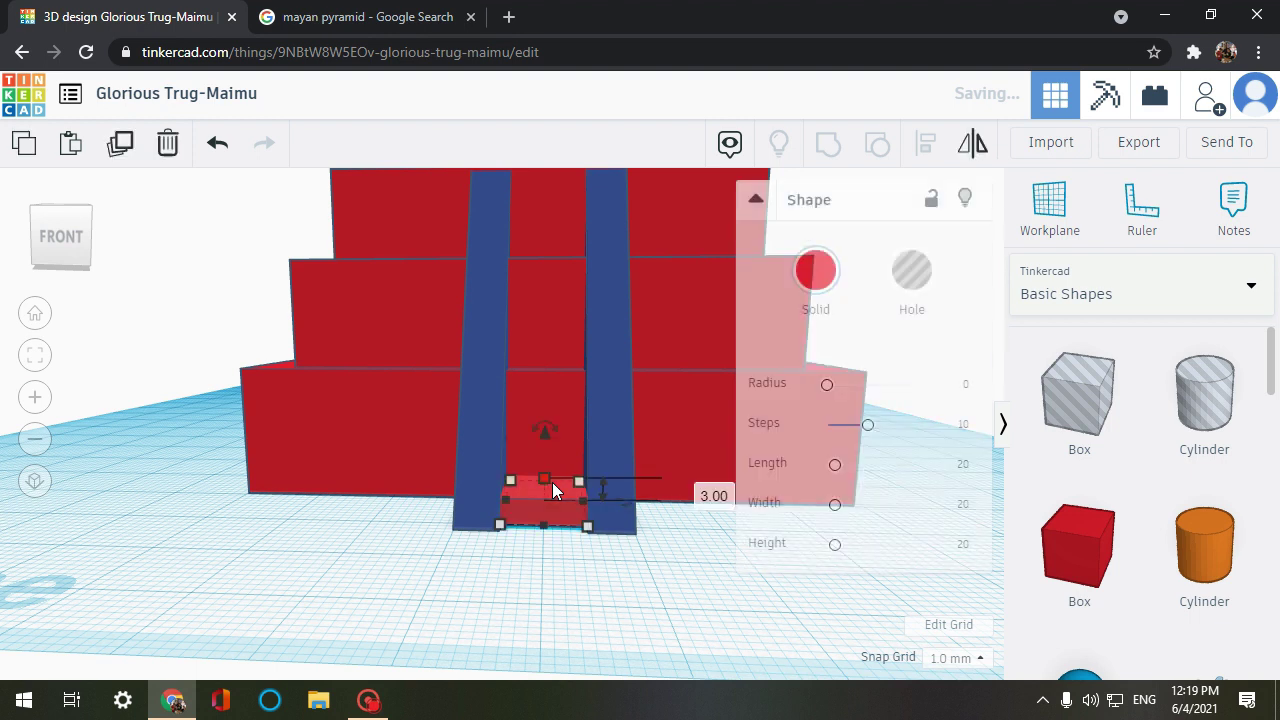
{"action": "left_click_drag", "start_coordinate": [543, 432], "coordinate": [545, 405]}
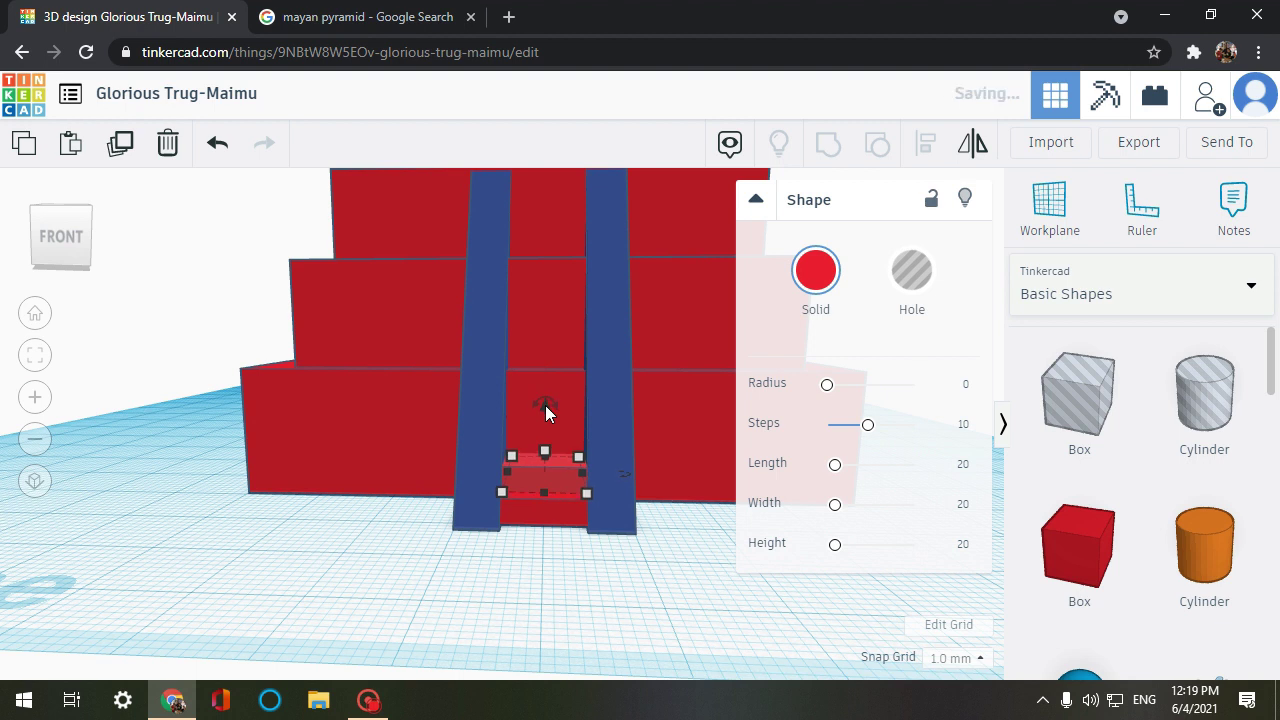
Step: Try to repeat the stacked duplicate of the stair step straight up between the rails
{"action": "key", "text": "ctrl+d"}
{"action": "key", "text": "ctrl+d"}
{"action": "key", "text": "ctrl+d"}
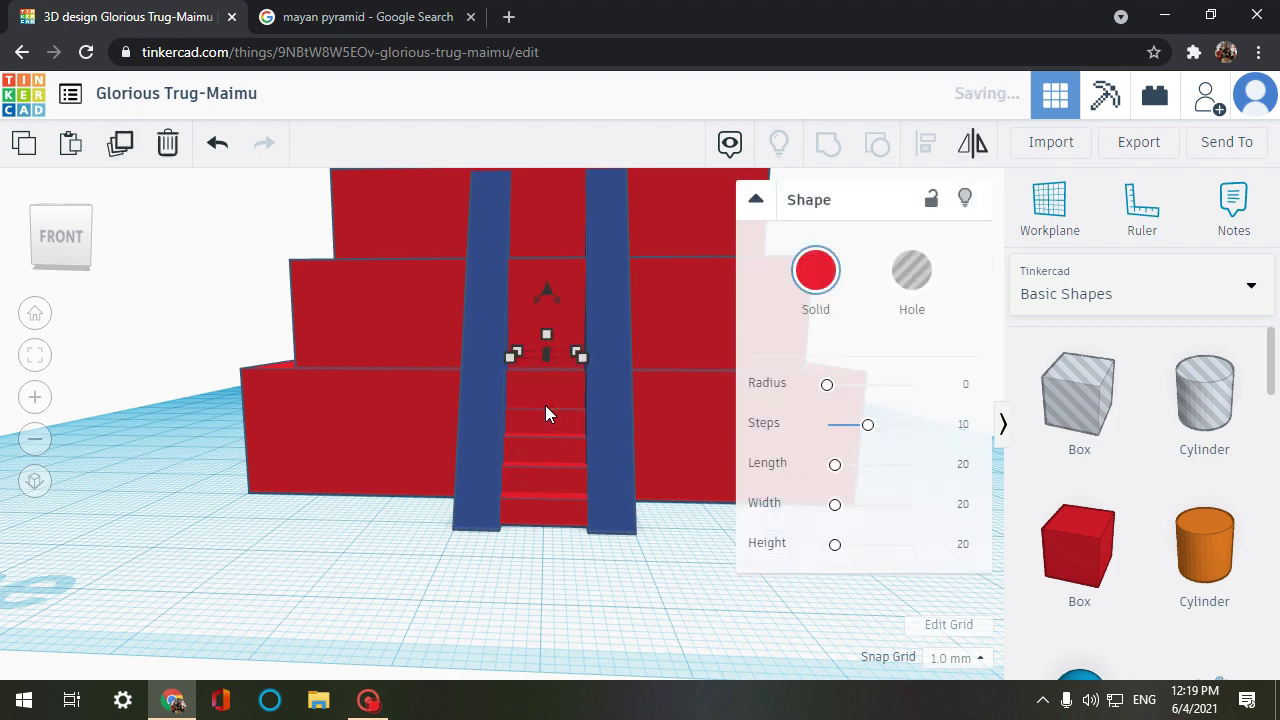
{"action": "key", "text": "ctrl+z"}
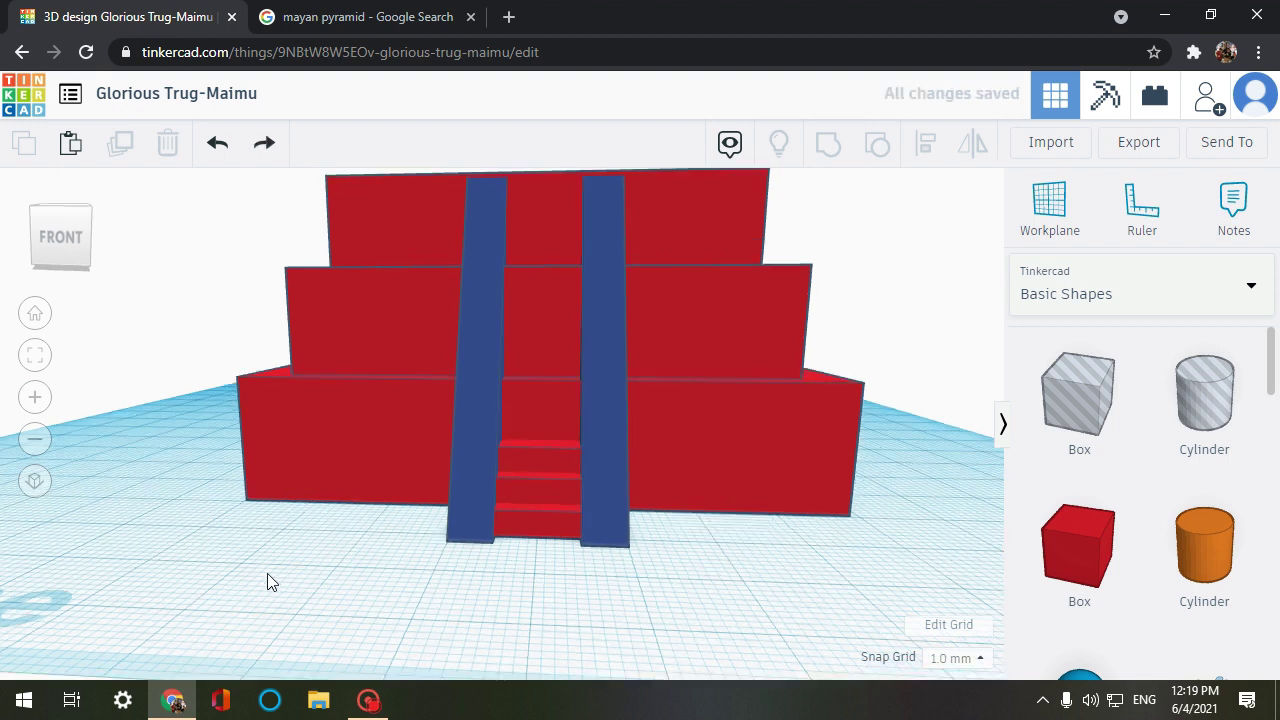
Step: Set the second stair step's depth to 19 mm so its front sits back from the step below
{"action": "right_click_drag", "start_coordinate": [267, 573], "coordinate": [240, 619]}
{"action": "left_click", "coordinate": [311, 638]}
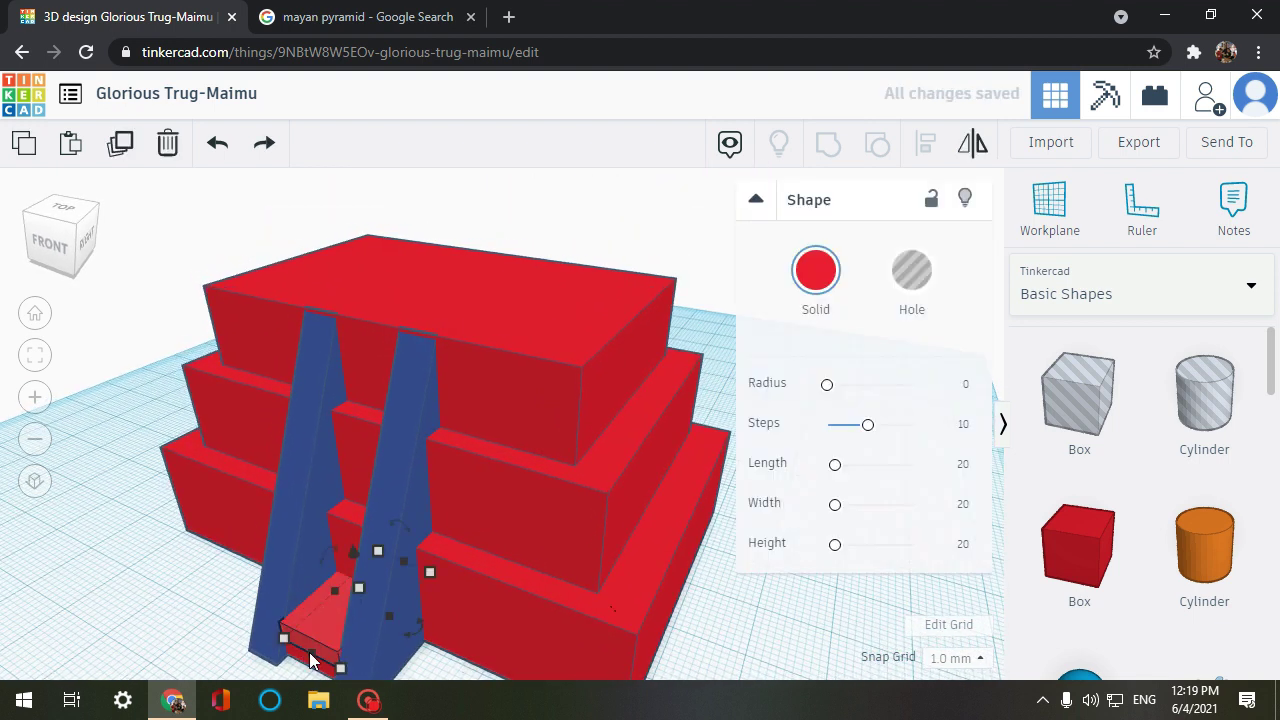
{"action": "left_click_drag", "start_coordinate": [313, 662], "coordinate": [302, 672]}
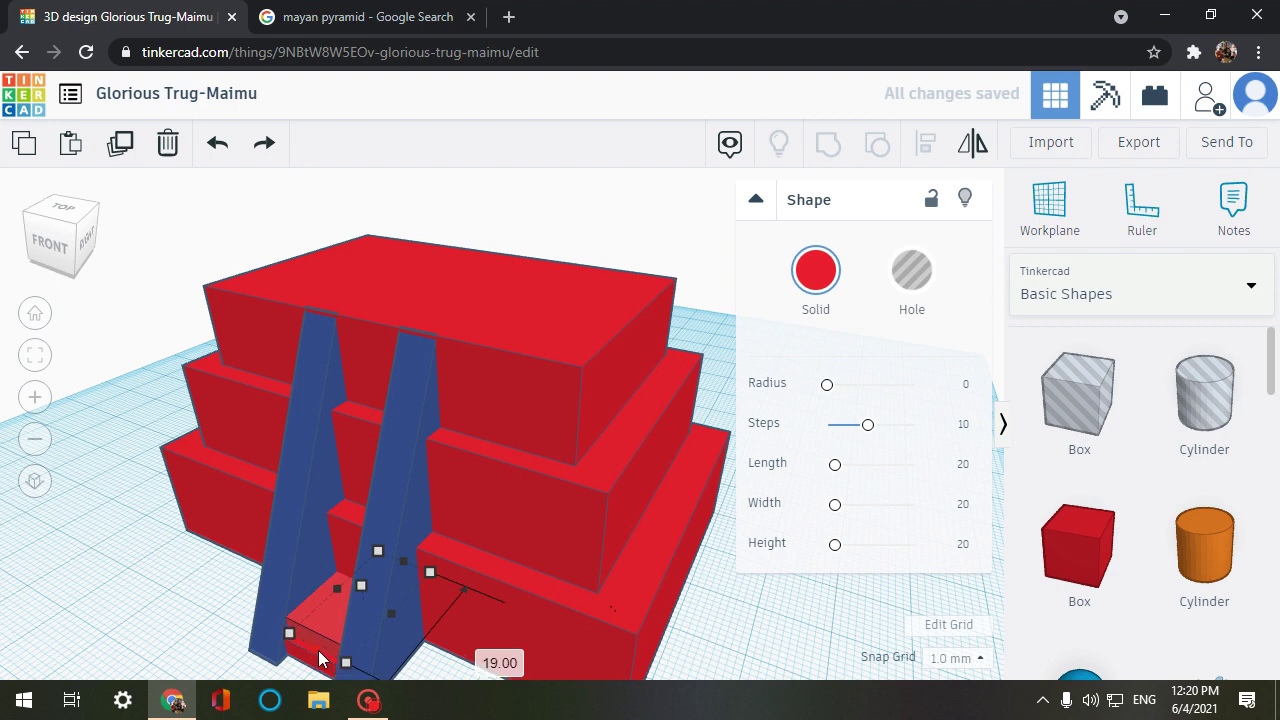
{"action": "left_click", "coordinate": [127, 595]}
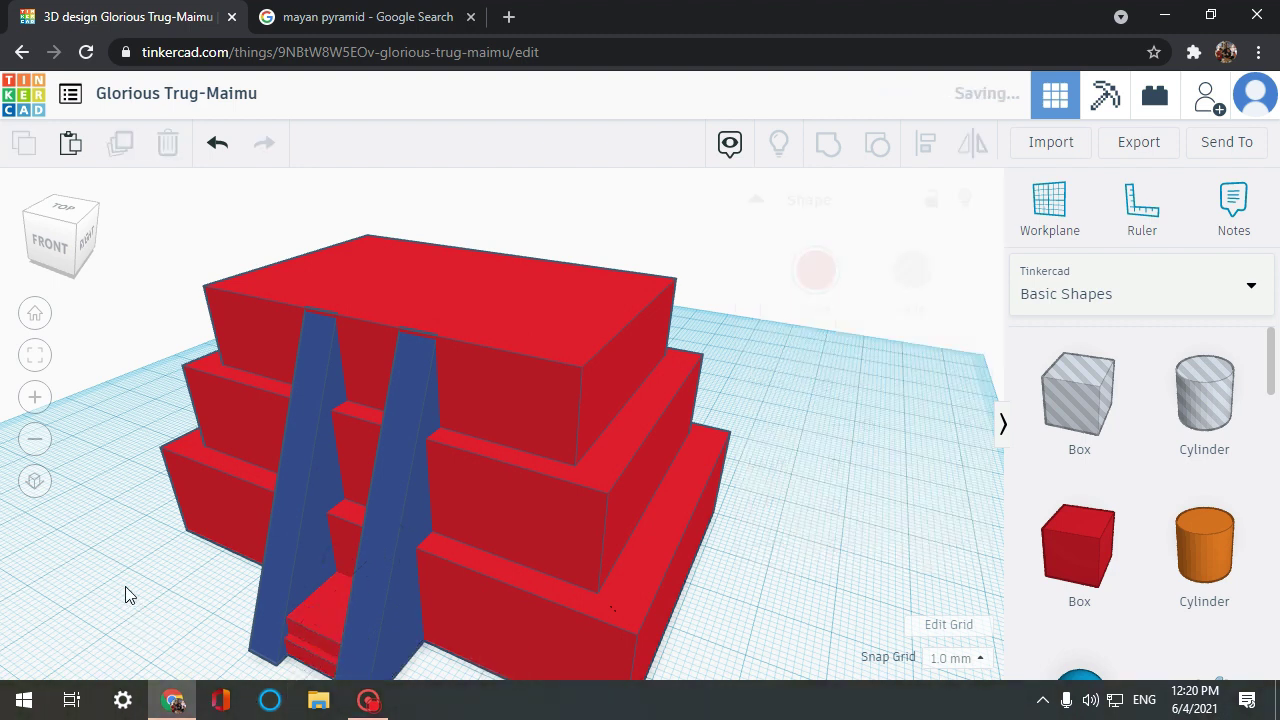
Step: Duplicate the second stair step, raise the copy on top of it and set the copy's depth to 18 mm
{"action": "left_click", "coordinate": [305, 622]}
{"action": "left_click_drag", "start_coordinate": [356, 554], "coordinate": [363, 536]}
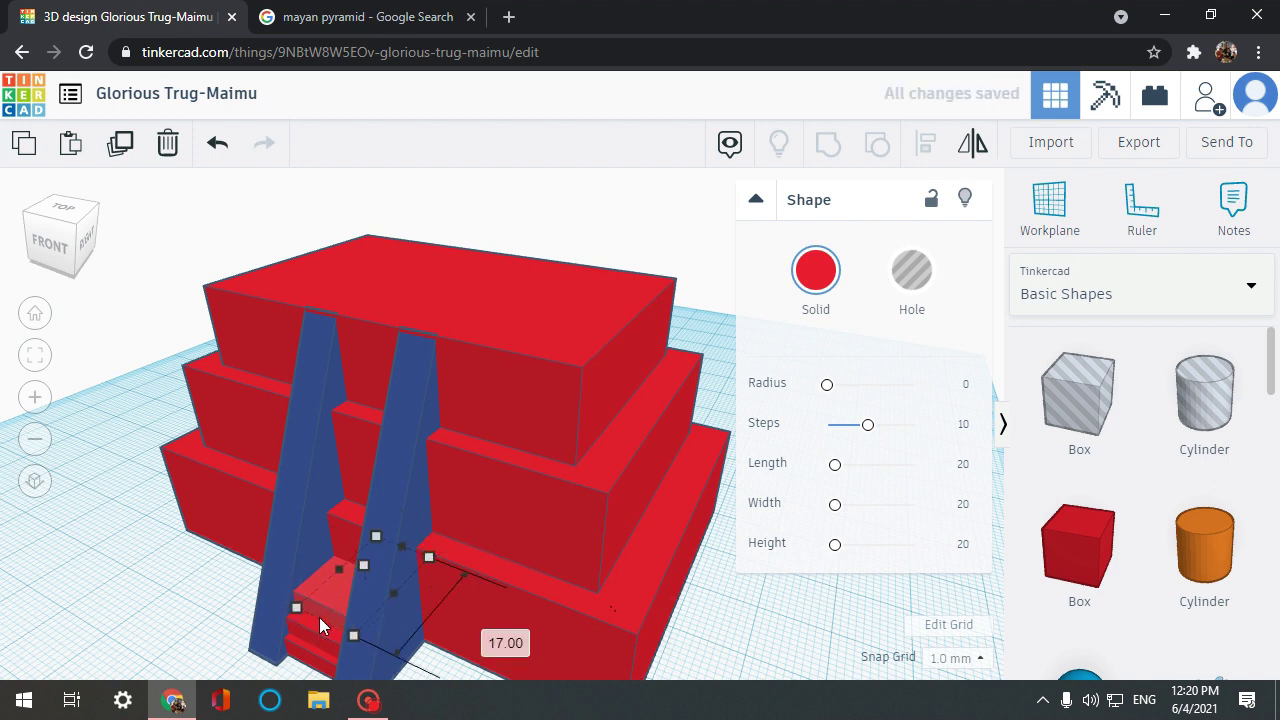
{"action": "left_click_drag", "start_coordinate": [318, 617], "coordinate": [315, 620]}
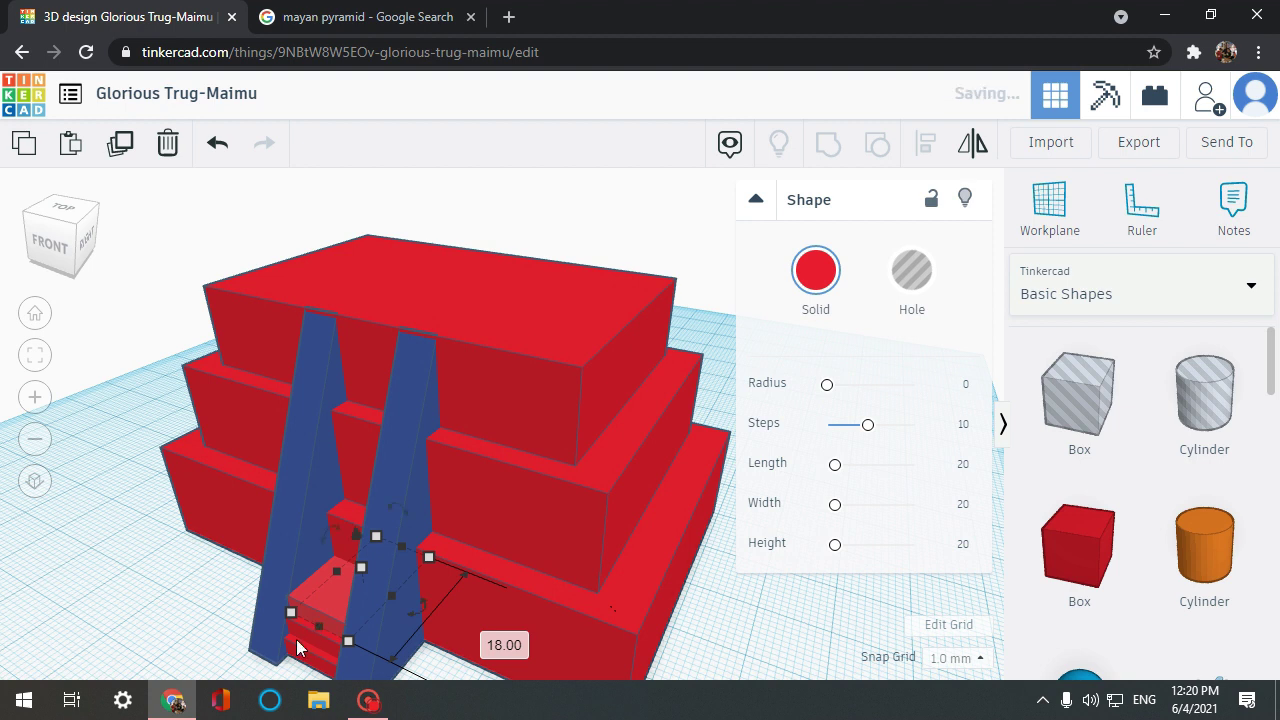
Step: Repeat the raised, shortened duplicate of the stair step until the flight reaches the pyramid's top tier
{"action": "key", "text": "ctrl+d"}
{"action": "key", "text": "ctrl+d"}
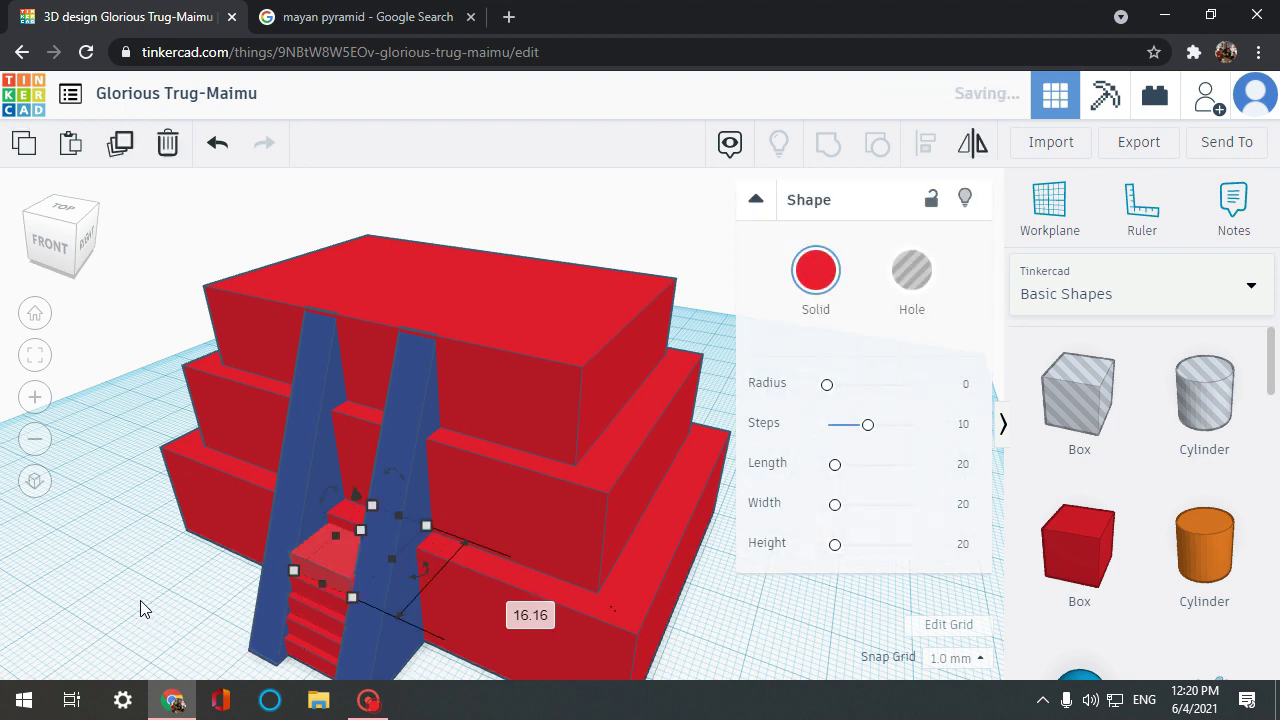
{"action": "key", "text": "ctrl+d"}
{"action": "key", "text": "ctrl+d"}
{"action": "key", "text": "ctrl+d"}
{"action": "key", "text": "ctrl+d"}
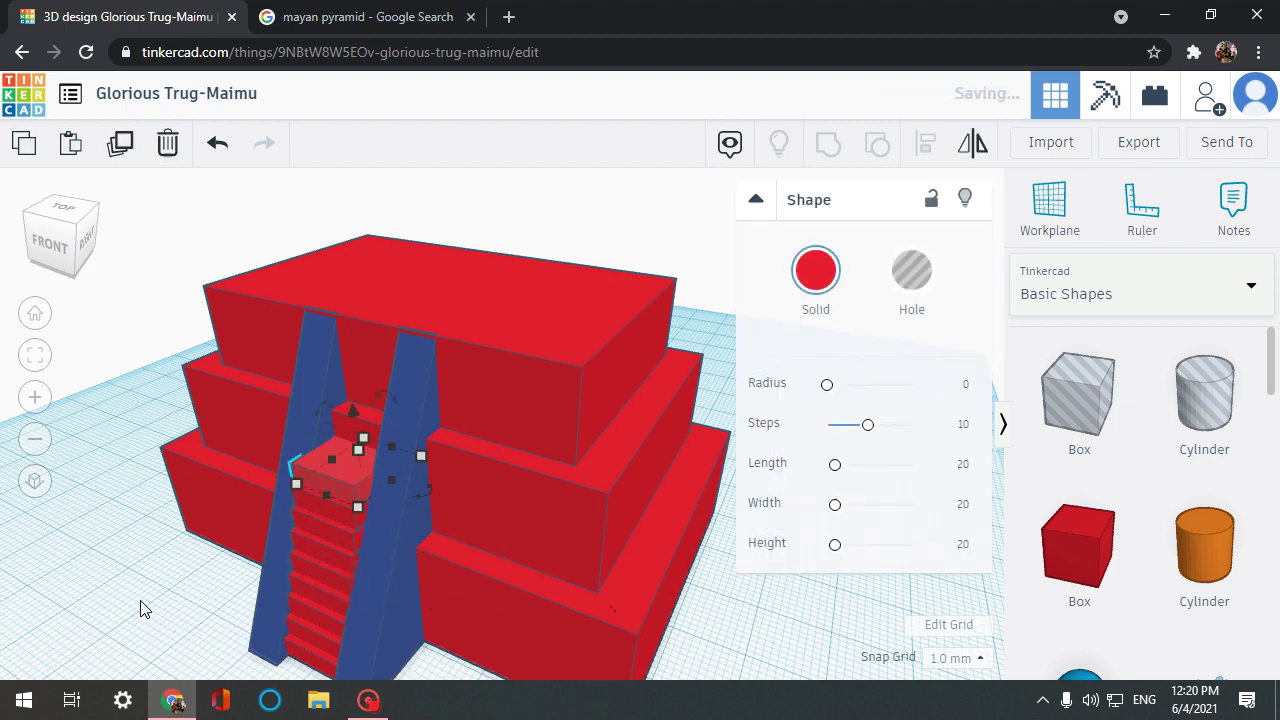
{"action": "key", "text": "ctrl+d"}
{"action": "key", "text": "ctrl+d"}
{"action": "key", "text": "ctrl+d"}
{"action": "key", "text": "ctrl+d"}
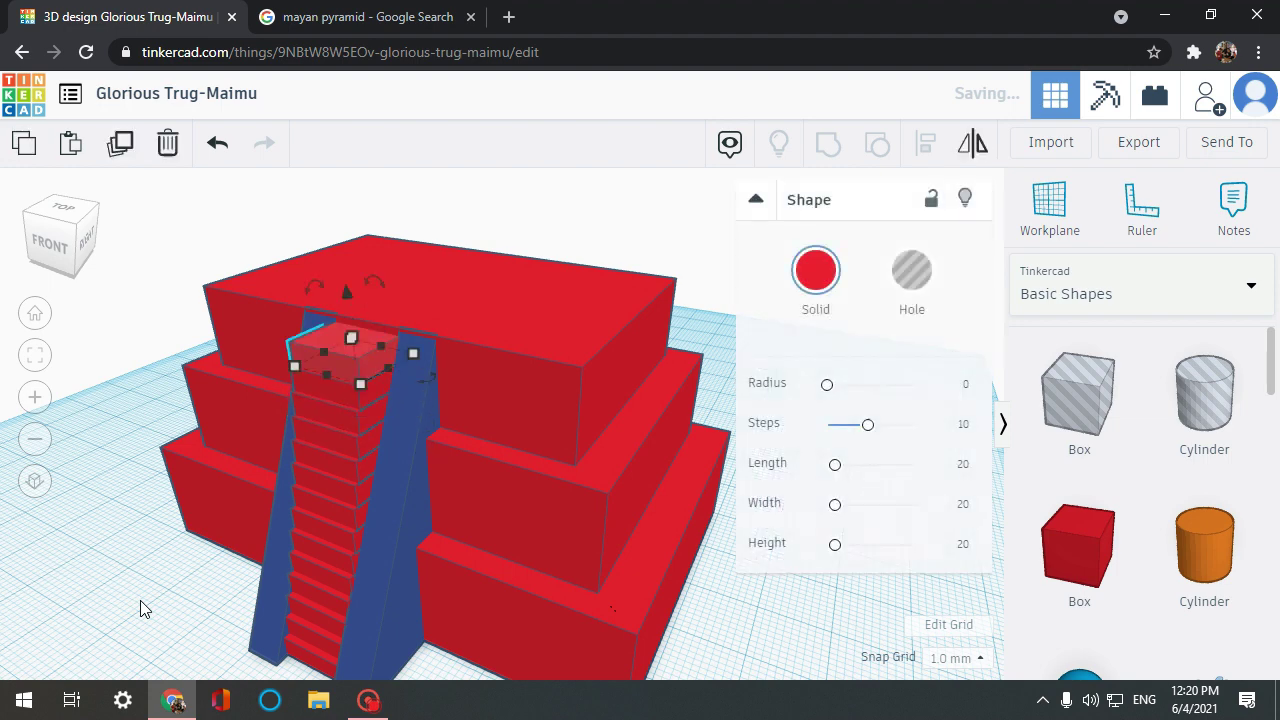
Step: Inspect the finished flight of steps and the rails from the front and both sides of the pyramid
{"action": "right_click_drag", "start_coordinate": [140, 607], "coordinate": [310, 562]}
{"action": "scroll", "coordinate": [310, 562], "scroll_direction": "up", "scroll_amount": 3}
{"action": "right_click_drag", "start_coordinate": [583, 617], "coordinate": [668, 627]}
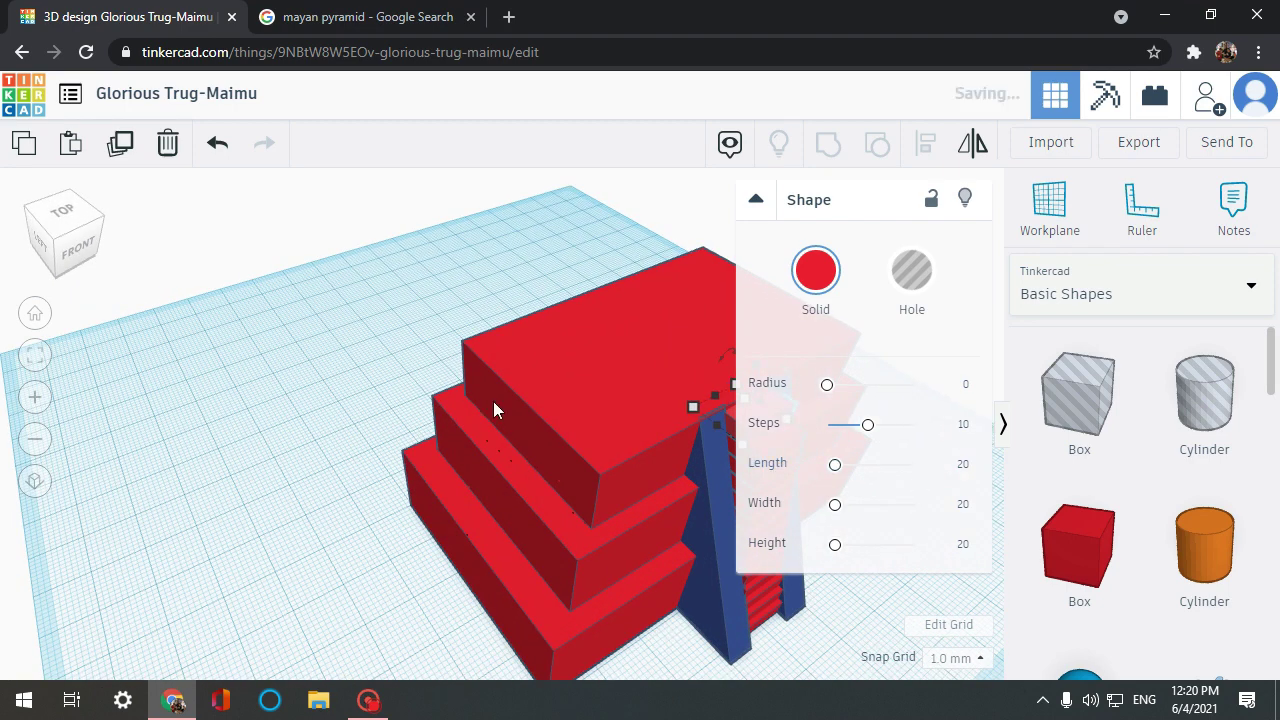
{"action": "right_click_drag", "start_coordinate": [493, 401], "coordinate": [283, 400]}
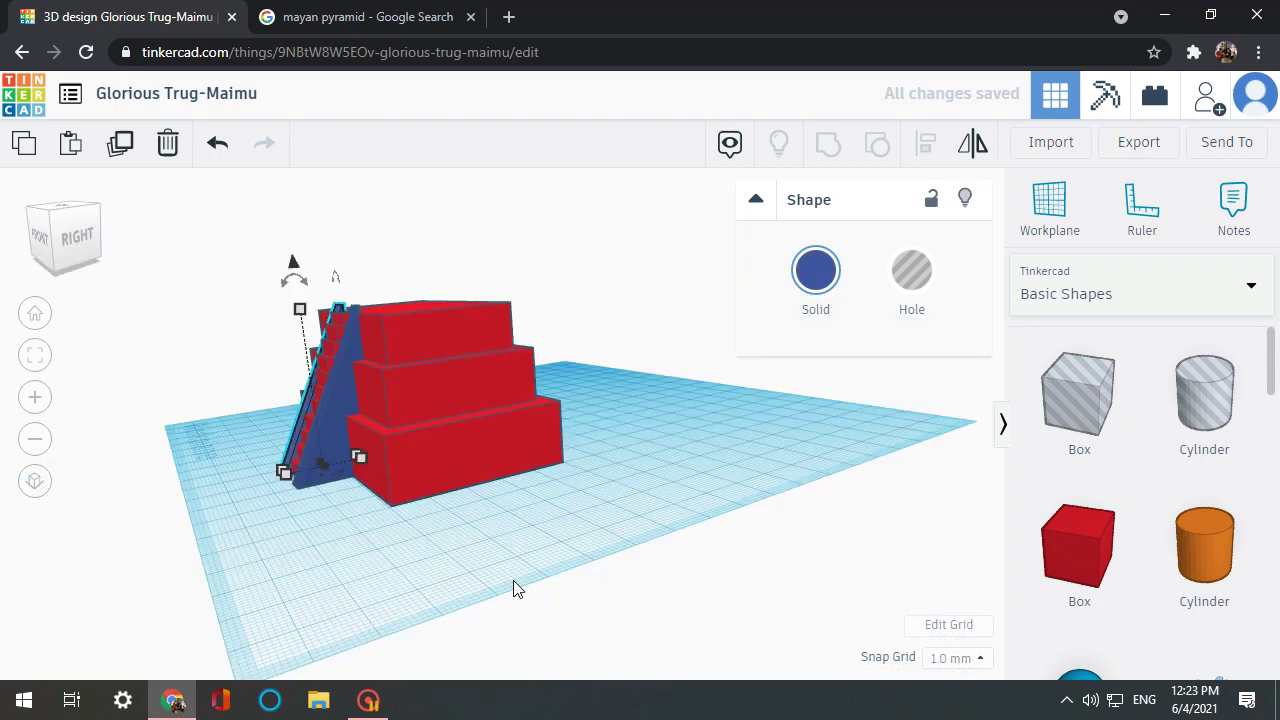
{"action": "right_click_drag", "start_coordinate": [471, 558], "coordinate": [631, 553]}
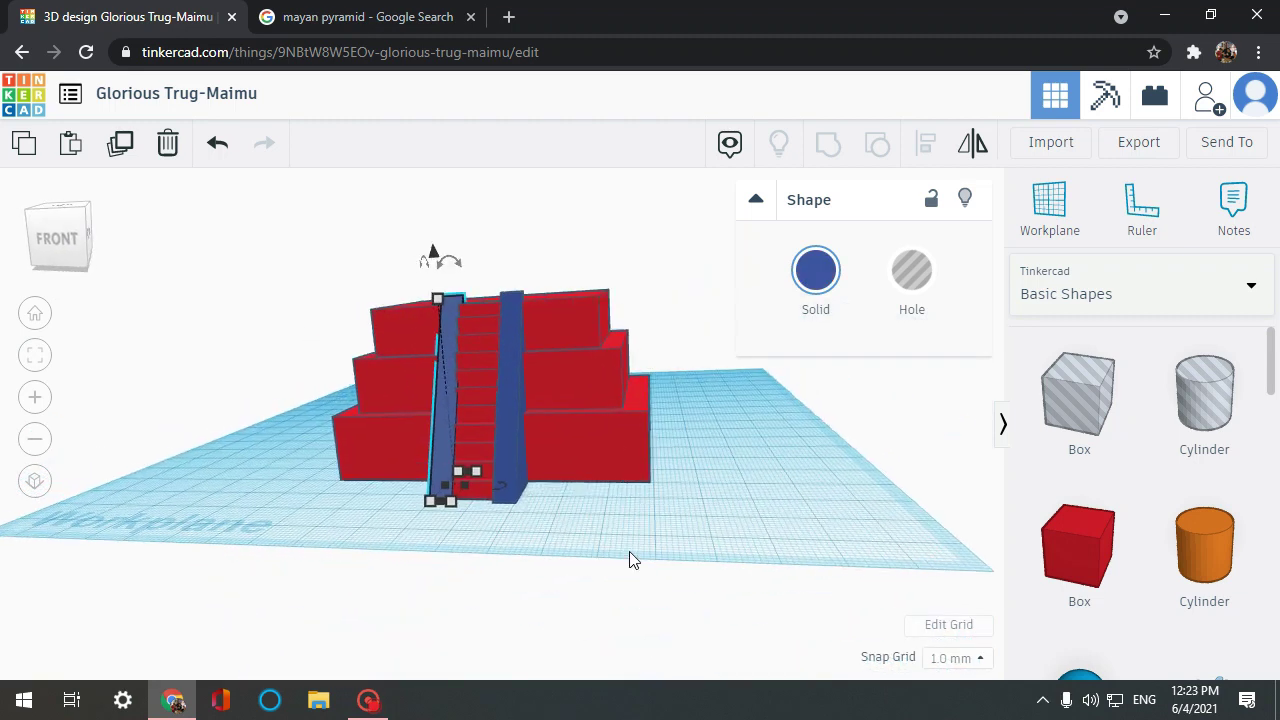
{"action": "scroll", "coordinate": [631, 553], "scroll_direction": "up", "scroll_amount": 3}
{"action": "right_click_drag", "start_coordinate": [700, 574], "coordinate": [565, 630]}
{"action": "right_click_drag", "start_coordinate": [515, 501], "coordinate": [676, 474]}
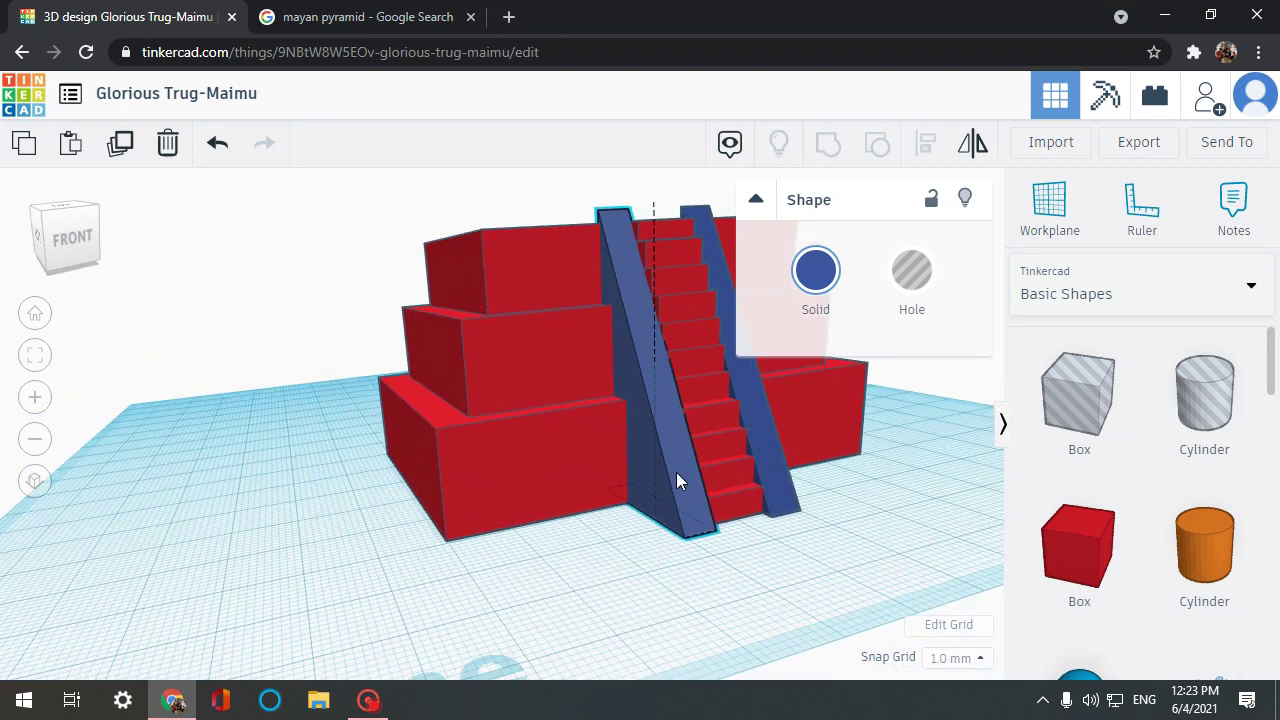
Step: Stretch both stair rails upward past the pyramid's top surface, making the right rail 52 mm high
{"action": "mouse_move", "coordinate": [699, 537]}
{"action": "left_mouse_down"}
{"action": "mouse_move", "coordinate": [728, 553]}
{"action": "mouse_move", "coordinate": [700, 538]}
{"action": "left_mouse_up"}
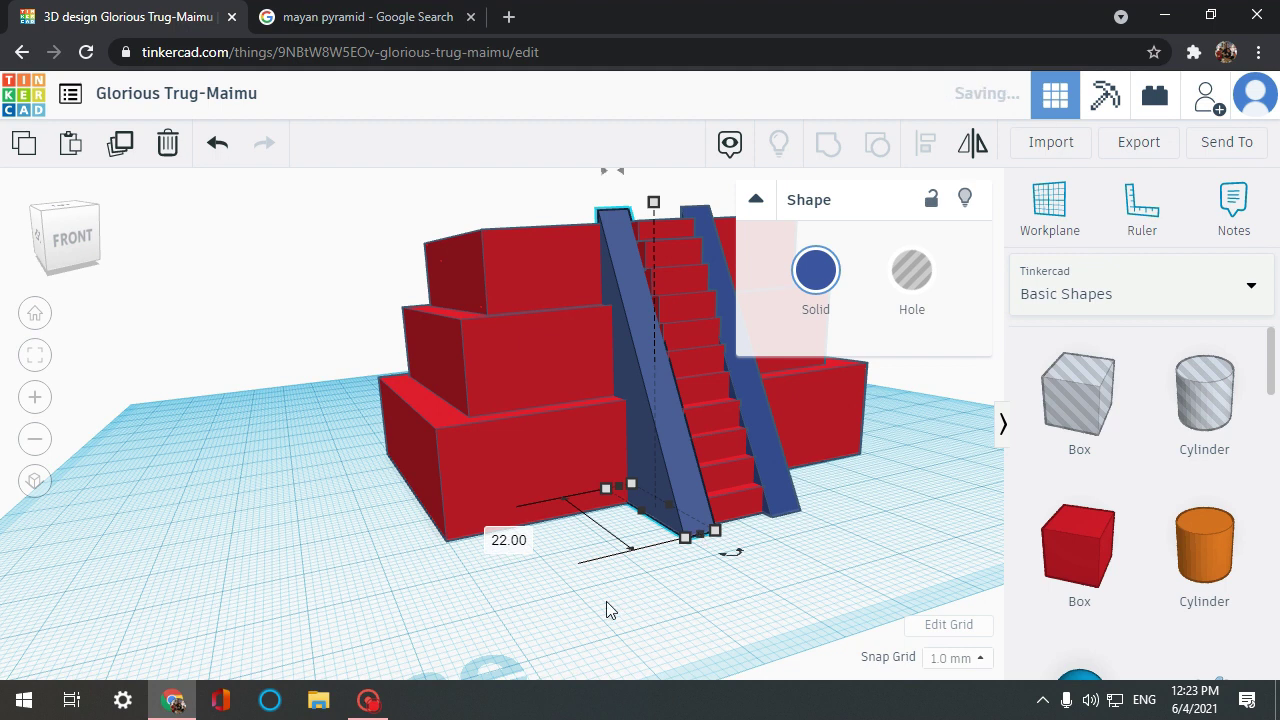
{"action": "right_click_drag", "start_coordinate": [606, 601], "coordinate": [452, 514]}
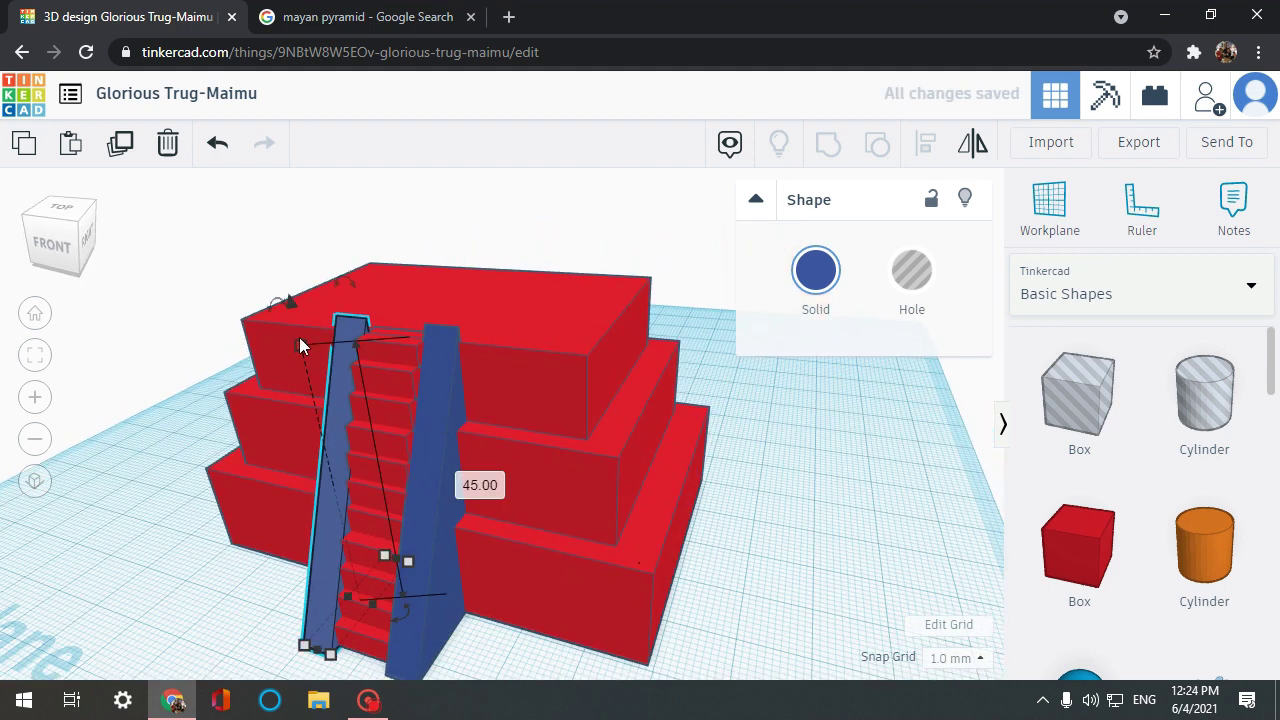
{"action": "left_click_drag", "start_coordinate": [299, 339], "coordinate": [254, 295]}
{"action": "left_click", "coordinate": [430, 376]}
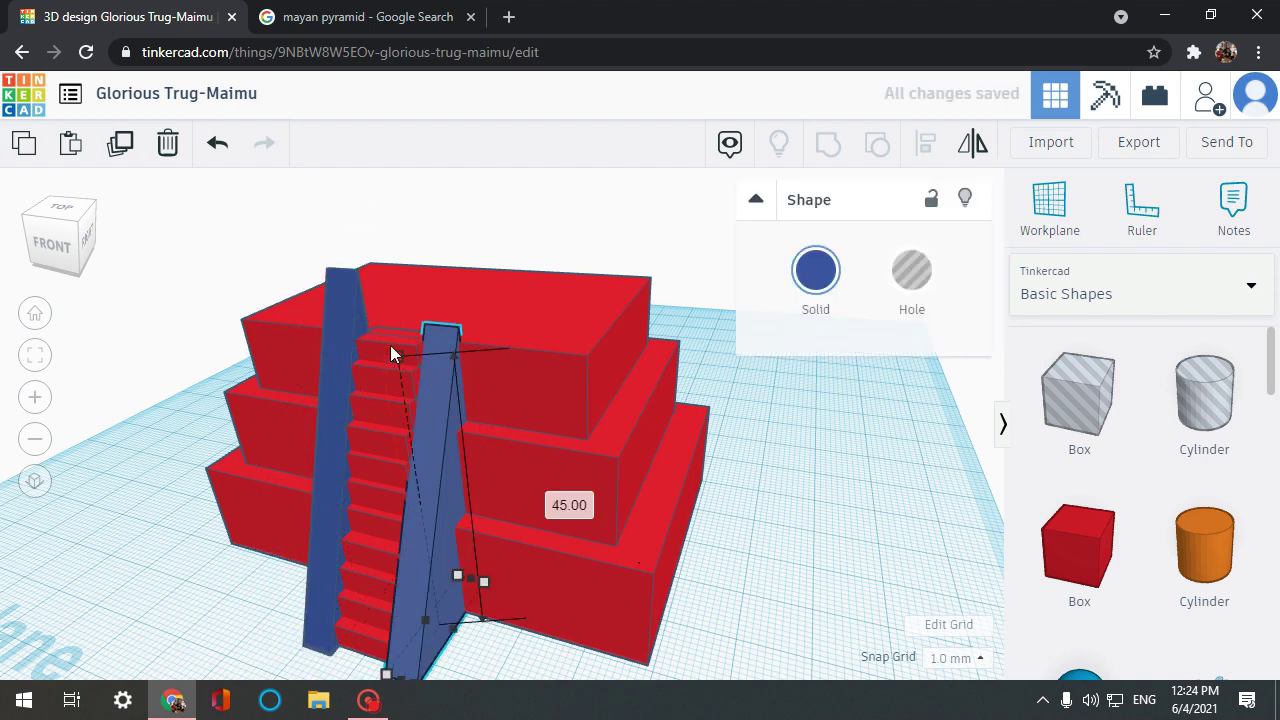
{"action": "left_click_drag", "start_coordinate": [391, 354], "coordinate": [373, 299]}
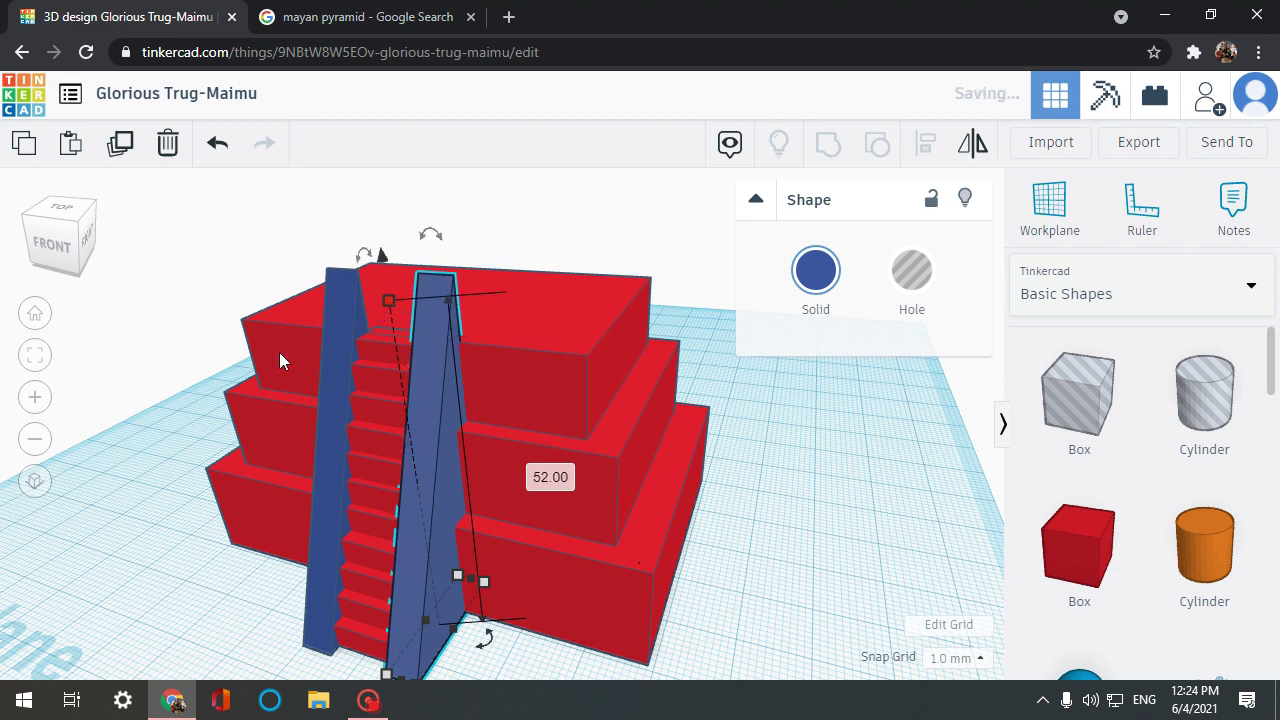
Step: Add a box hole, raise it to the top tier's upper surface and position it over the protruding rail ends
{"action": "right_click_drag", "start_coordinate": [279, 352], "coordinate": [560, 360]}
{"action": "left_click", "coordinate": [824, 450]}
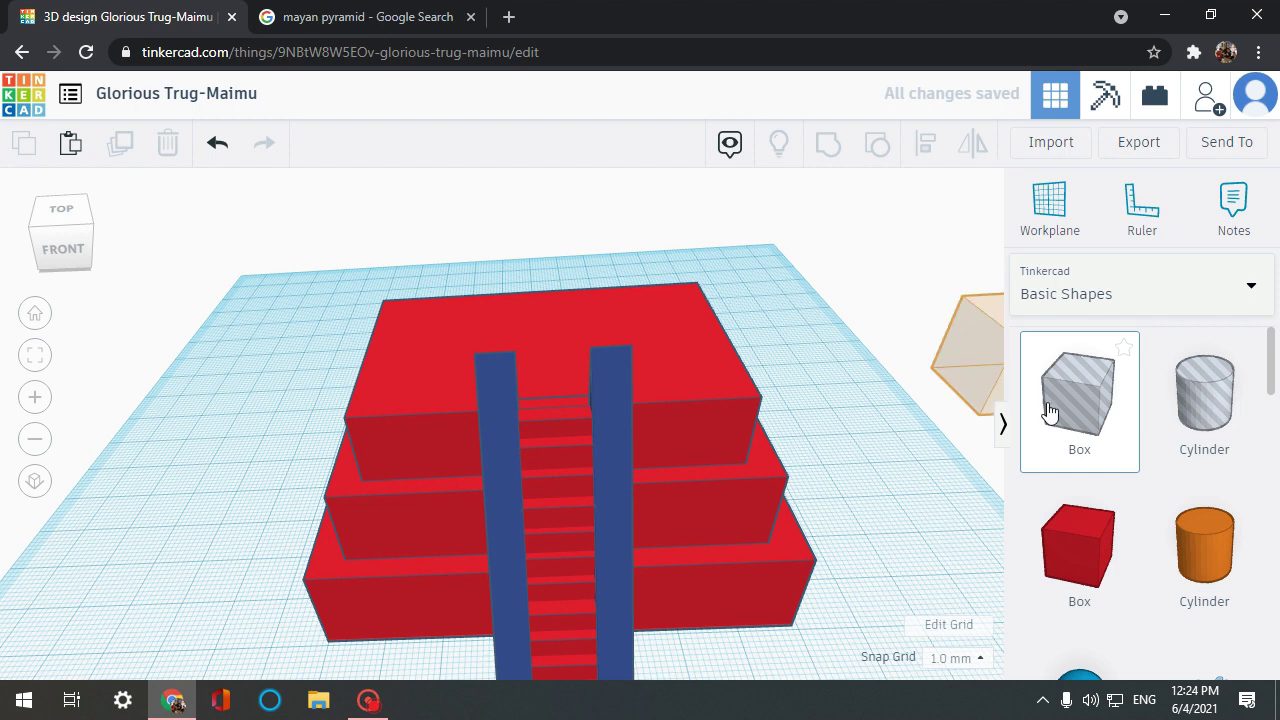
{"action": "left_click", "coordinate": [530, 515]}
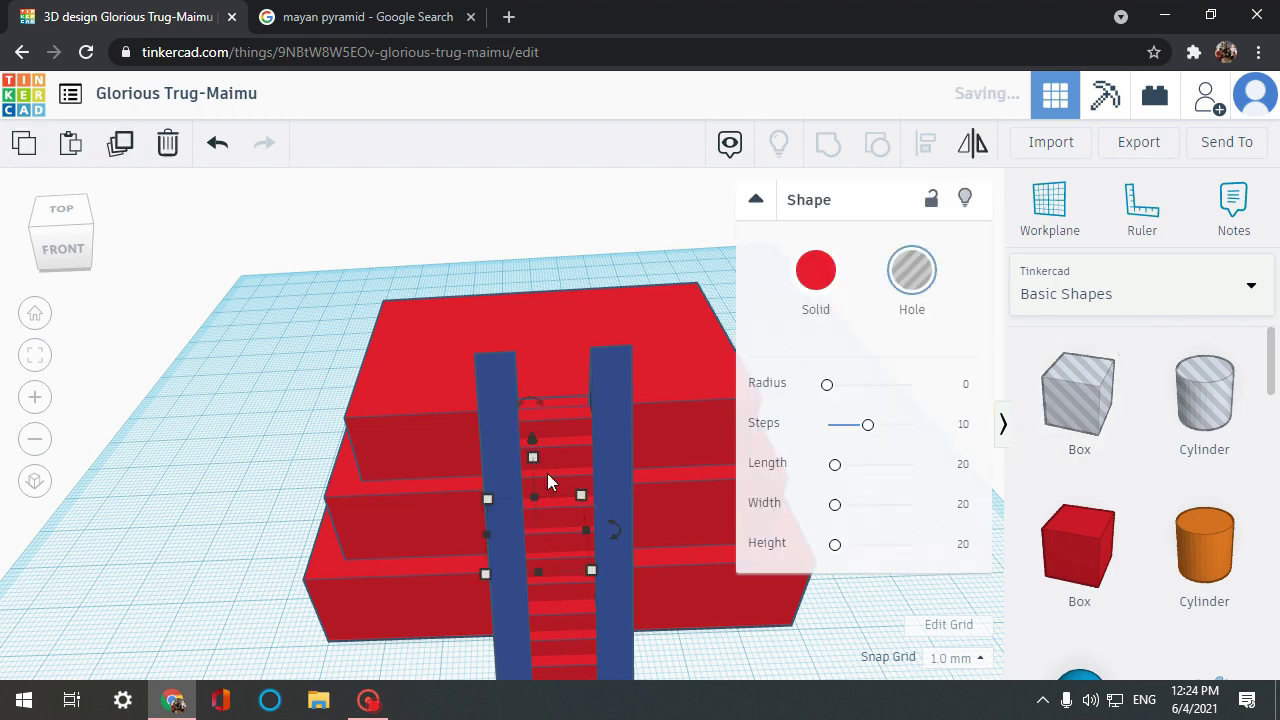
{"action": "left_click_drag", "start_coordinate": [534, 436], "coordinate": [528, 171]}
{"action": "mouse_move", "coordinate": [557, 357]}
{"action": "left_mouse_down"}
{"action": "mouse_move", "coordinate": [575, 364]}
{"action": "mouse_move", "coordinate": [570, 375]}
{"action": "left_mouse_up"}
{"action": "right_click_drag", "start_coordinate": [260, 493], "coordinate": [277, 485]}
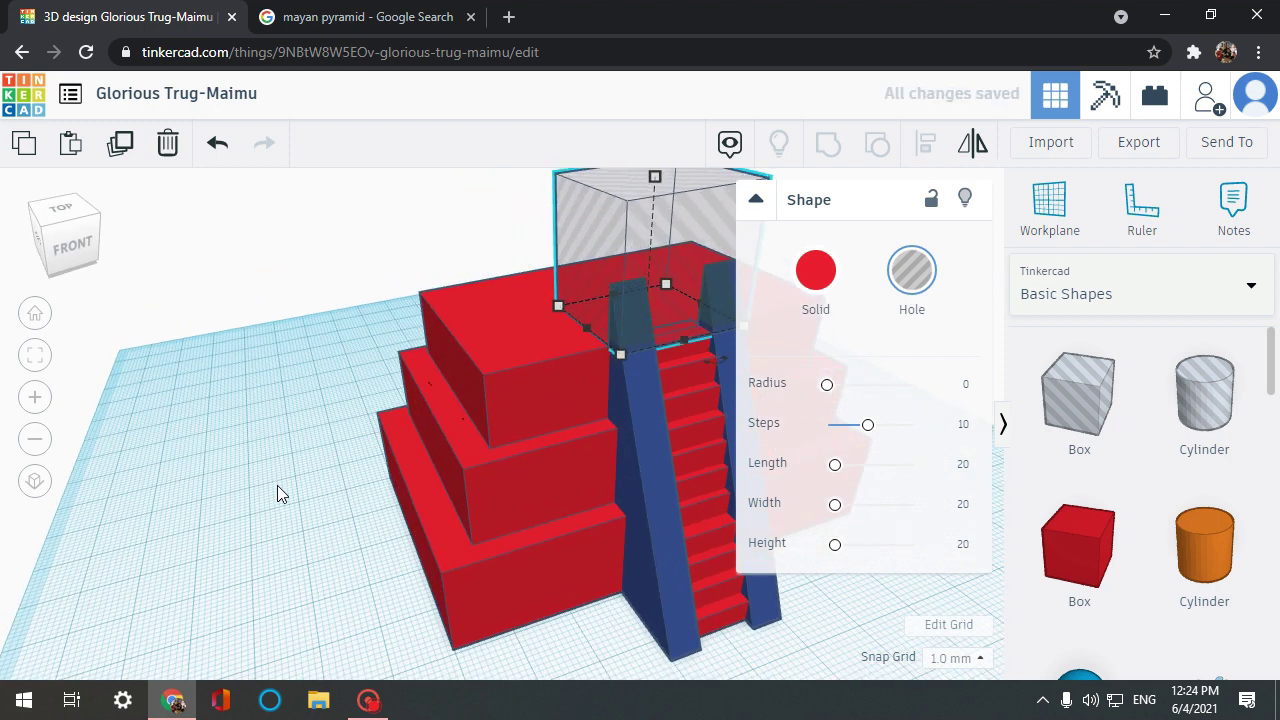
{"action": "key", "text": "Up"}
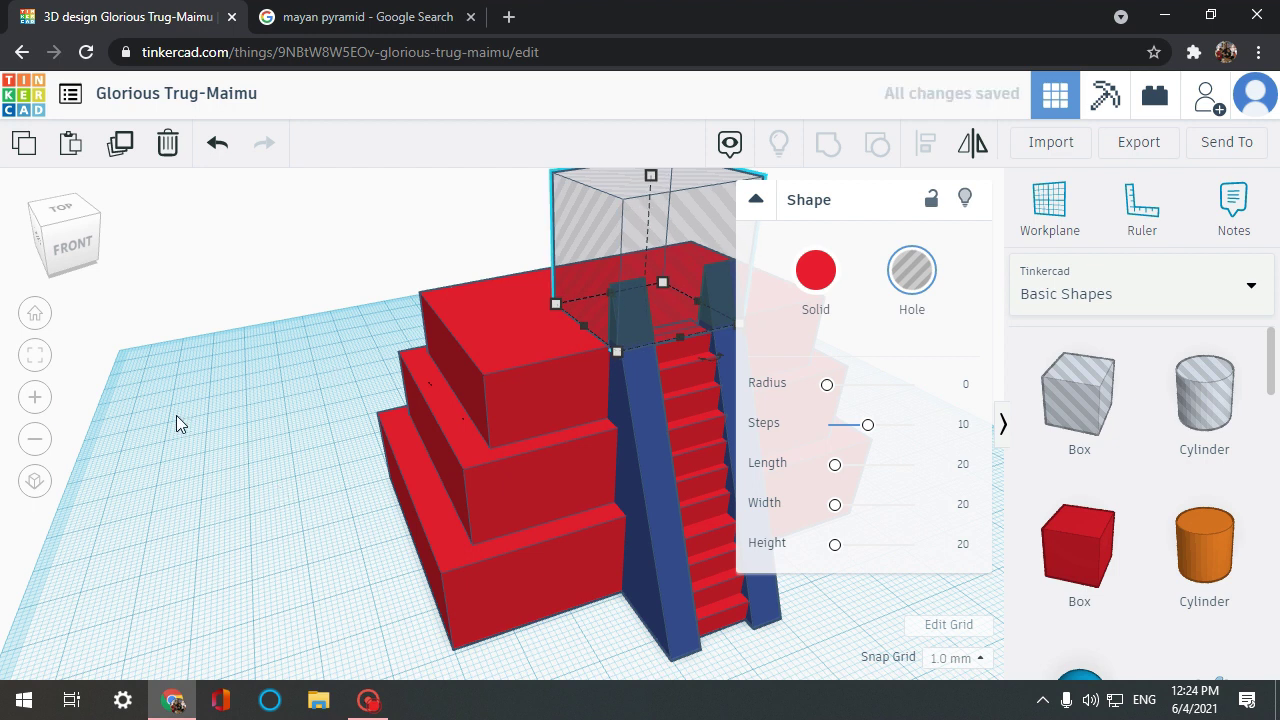
Step: Try to cut off the protruding rail ends by grouping both rails with the box hole
{"action": "right_click_drag", "start_coordinate": [177, 423], "coordinate": [35, 477]}
{"action": "left_click", "coordinate": [35, 477]}
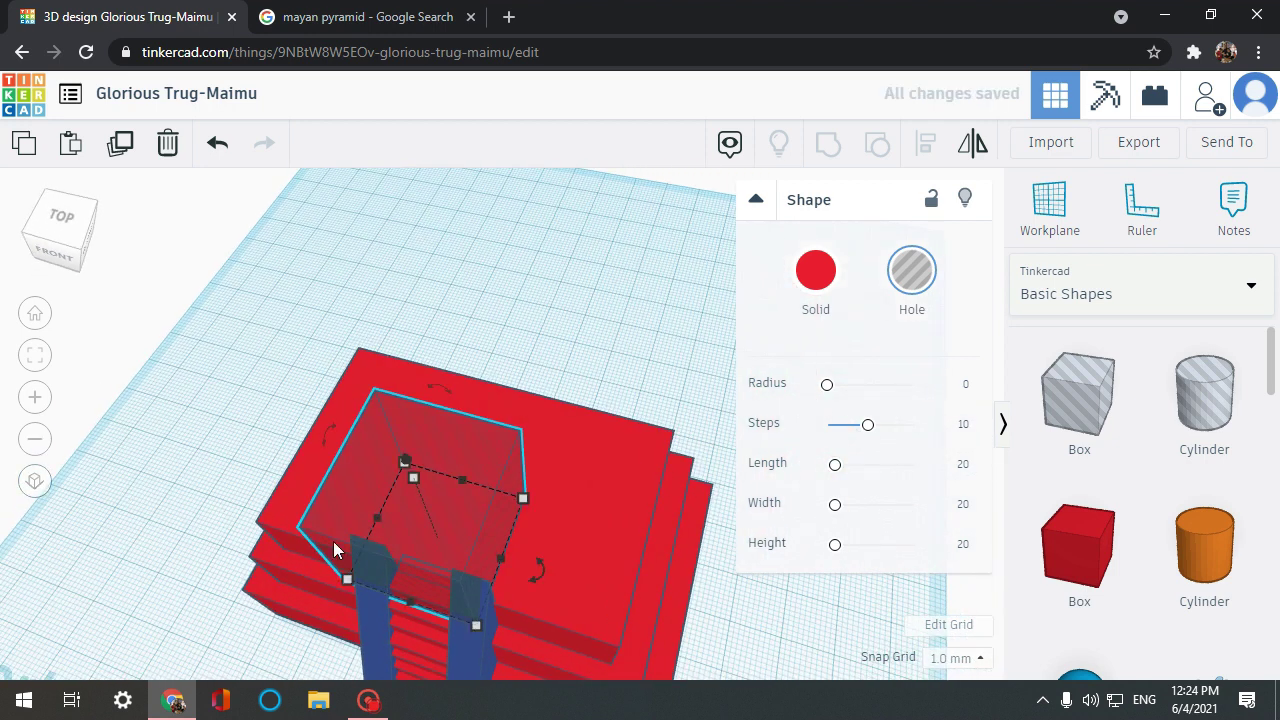
{"action": "left_click", "coordinate": [487, 622], "text": "shift"}
{"action": "left_click", "coordinate": [372, 624], "text": "shift"}
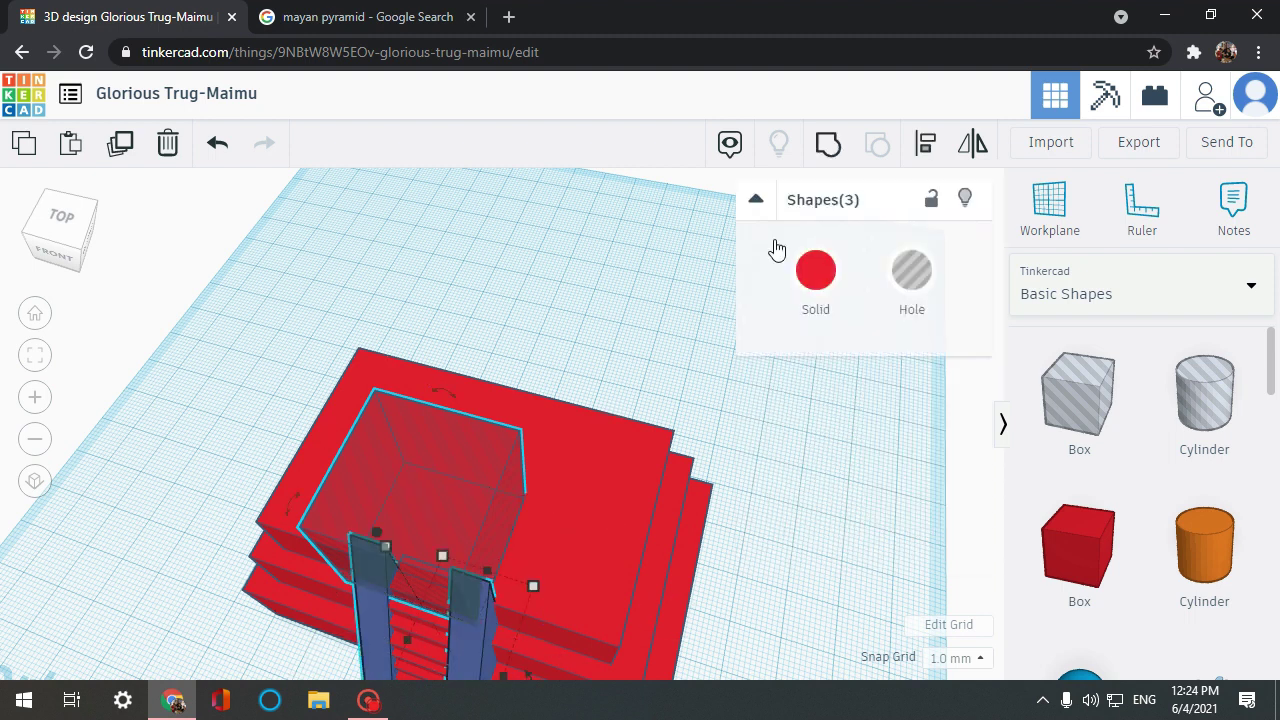
{"action": "left_click", "coordinate": [825, 150]}
{"action": "left_click", "coordinate": [825, 563]}
{"action": "mouse_move", "coordinate": [825, 563]}
{"action": "right_mouse_down"}
{"action": "mouse_move", "coordinate": [833, 498]}
{"action": "mouse_move", "coordinate": [857, 472]}
{"action": "mouse_move", "coordinate": [825, 549]}
{"action": "right_mouse_up"}
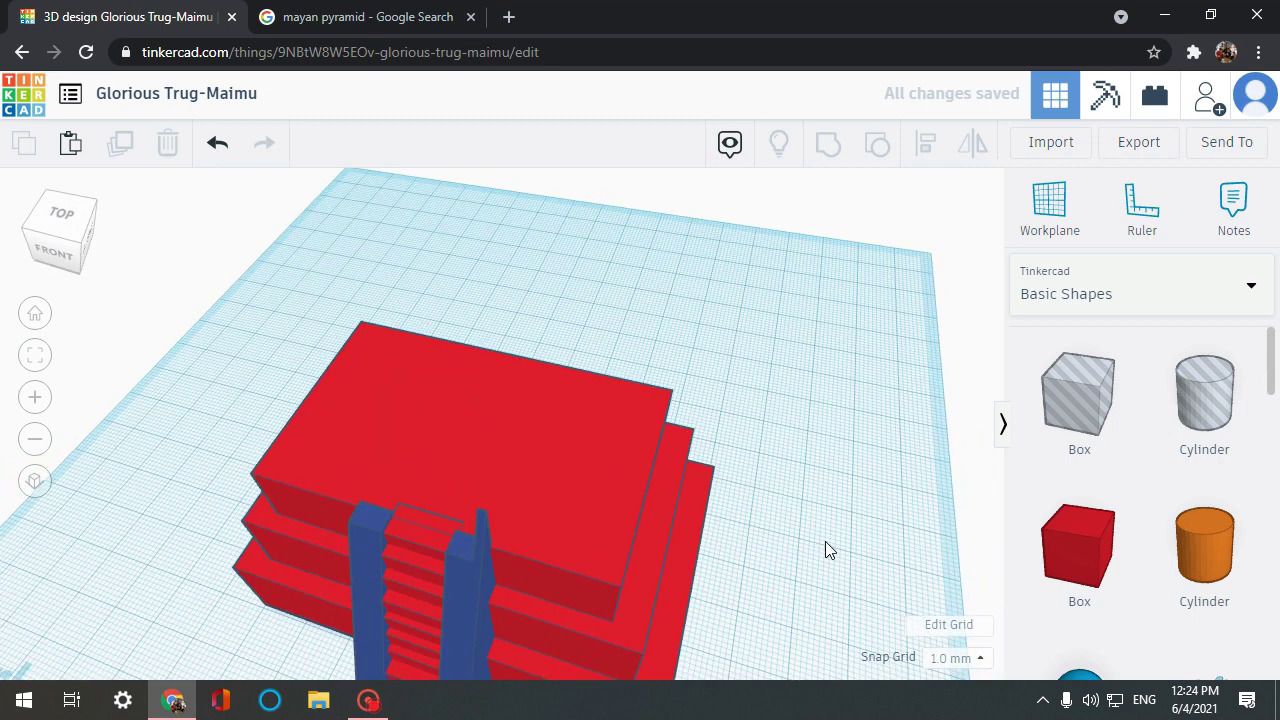
{"action": "key", "text": "ctrl+z"}
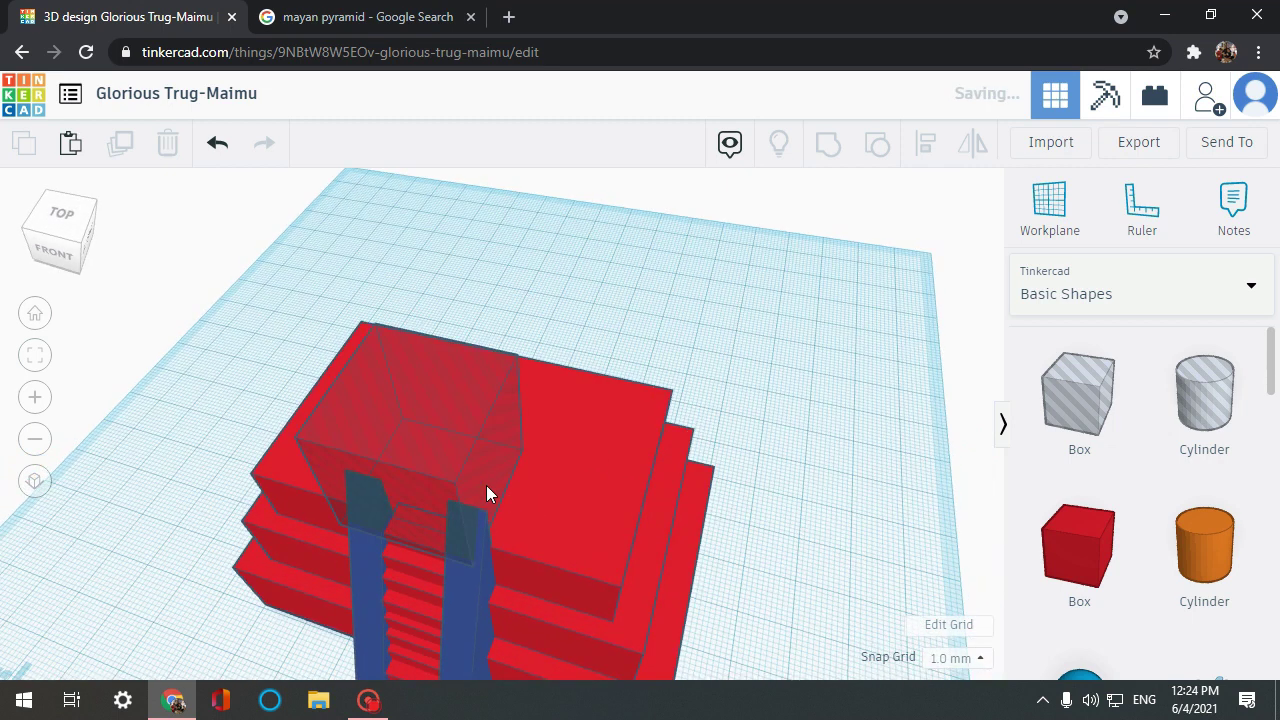
Step: Try trimming the stair rails by grouping both of them with the box hole, and undo the grouping
{"action": "left_click", "coordinate": [486, 485]}
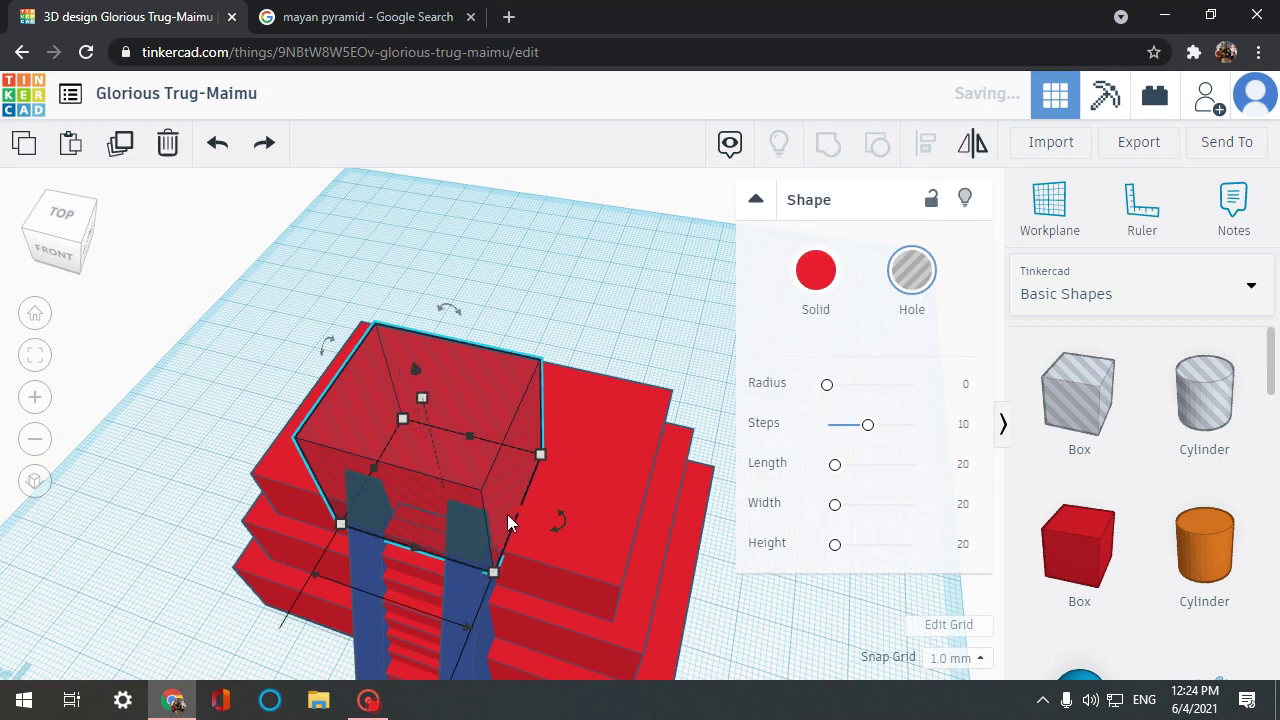
{"action": "left_click", "coordinate": [460, 582], "text": "shift"}
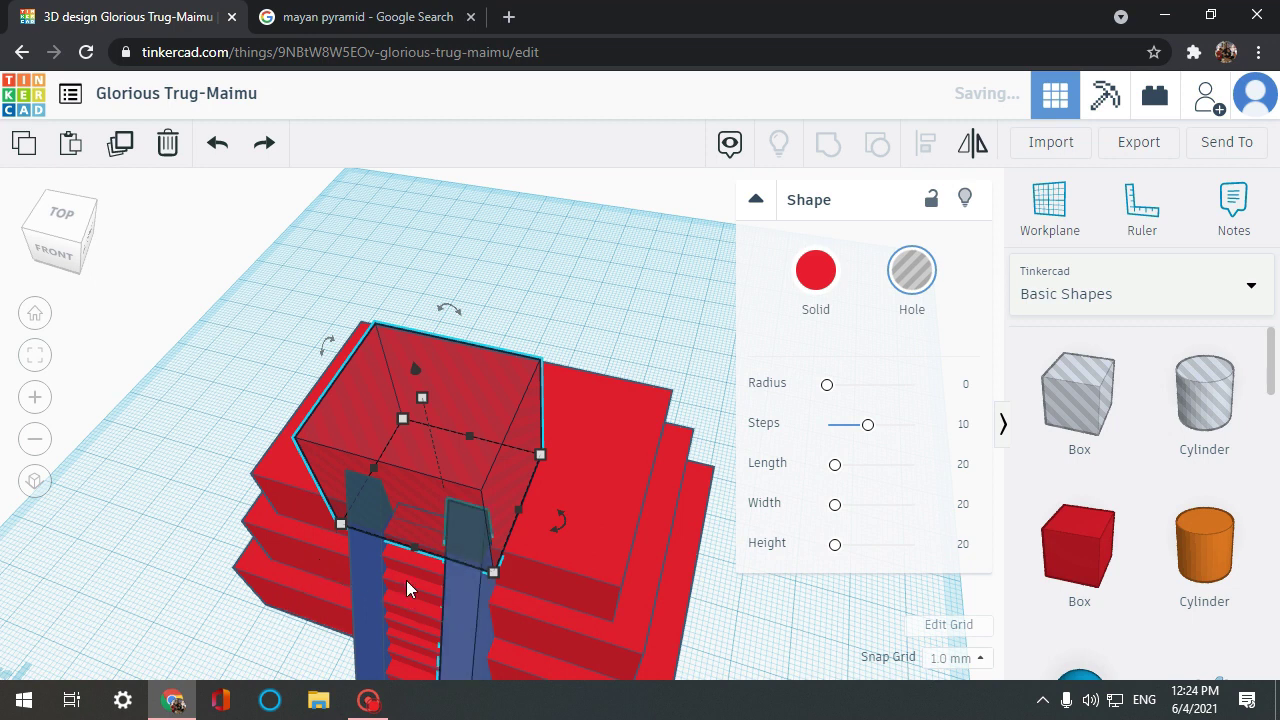
{"action": "left_click", "coordinate": [354, 563], "text": "shift"}
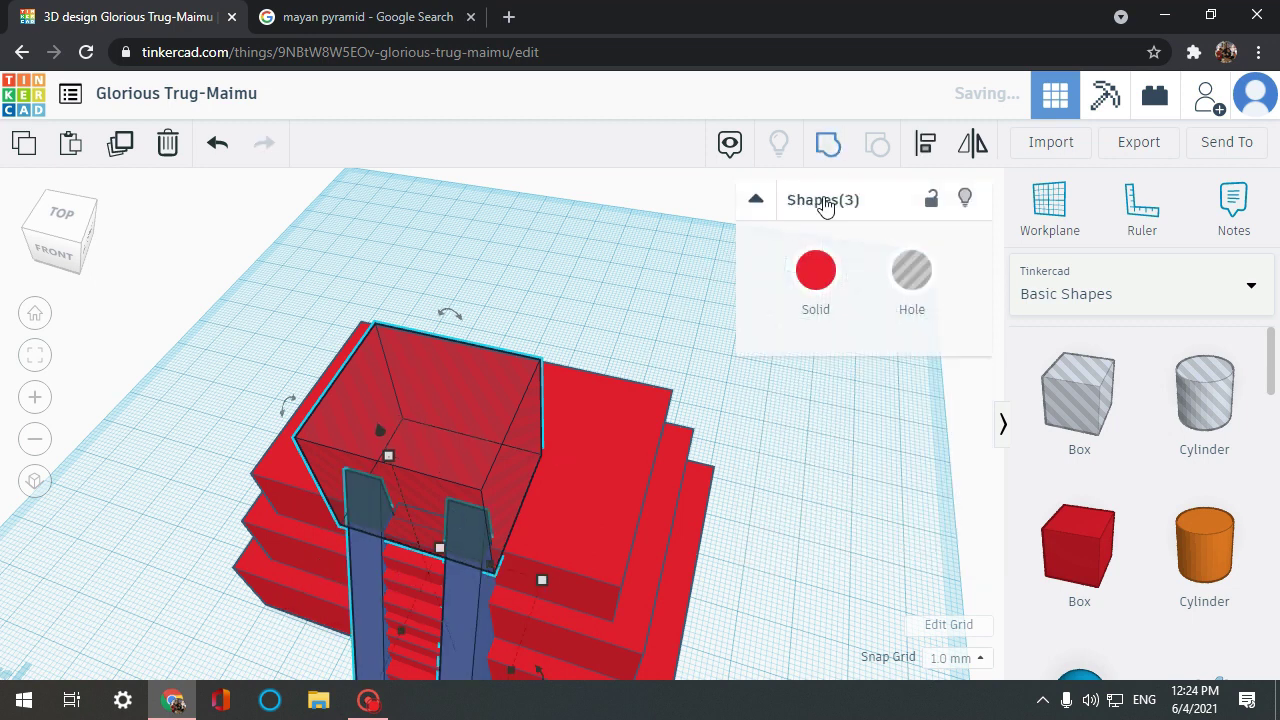
{"action": "key", "text": "ctrl+g"}
{"action": "left_click", "coordinate": [786, 539]}
{"action": "right_click_drag", "start_coordinate": [787, 523], "coordinate": [444, 210]}
{"action": "scroll", "coordinate": [822, 473], "scroll_direction": "down", "scroll_amount": 4}
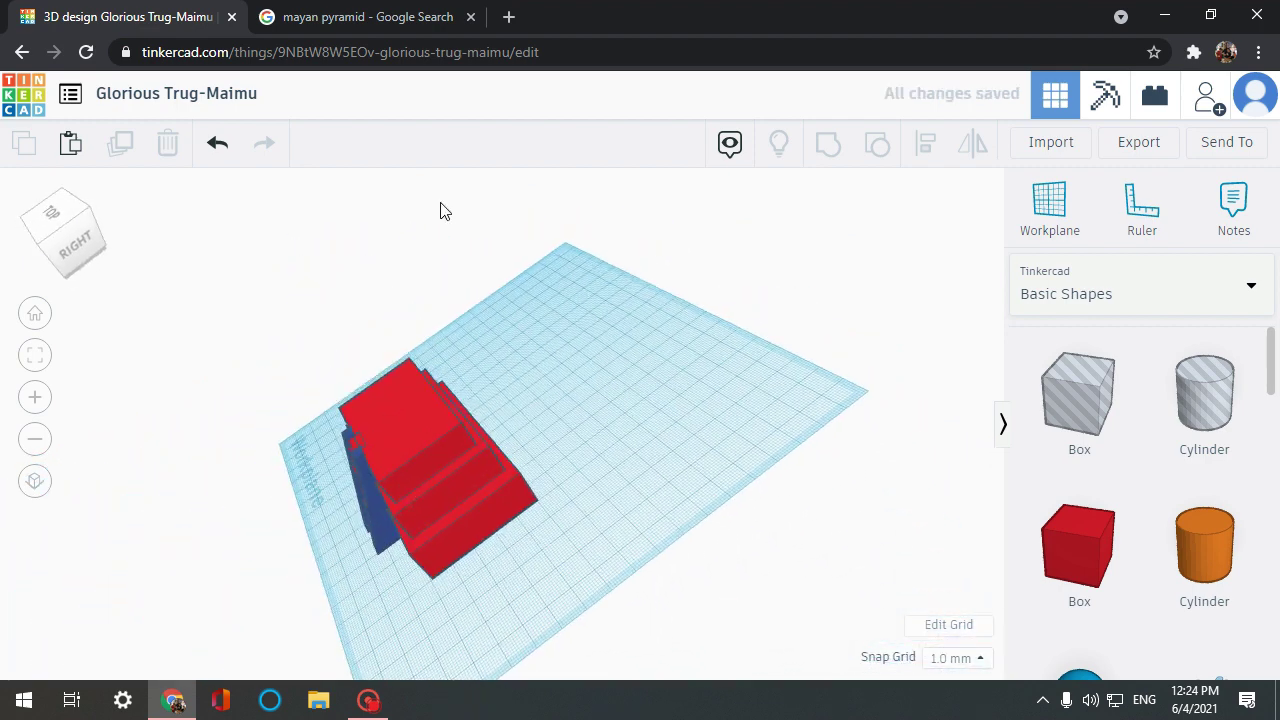
{"action": "left_click", "coordinate": [82, 266]}
{"action": "right_click_drag", "start_coordinate": [574, 463], "coordinate": [718, 432]}
{"action": "scroll", "coordinate": [610, 421], "scroll_direction": "up", "scroll_amount": 3}
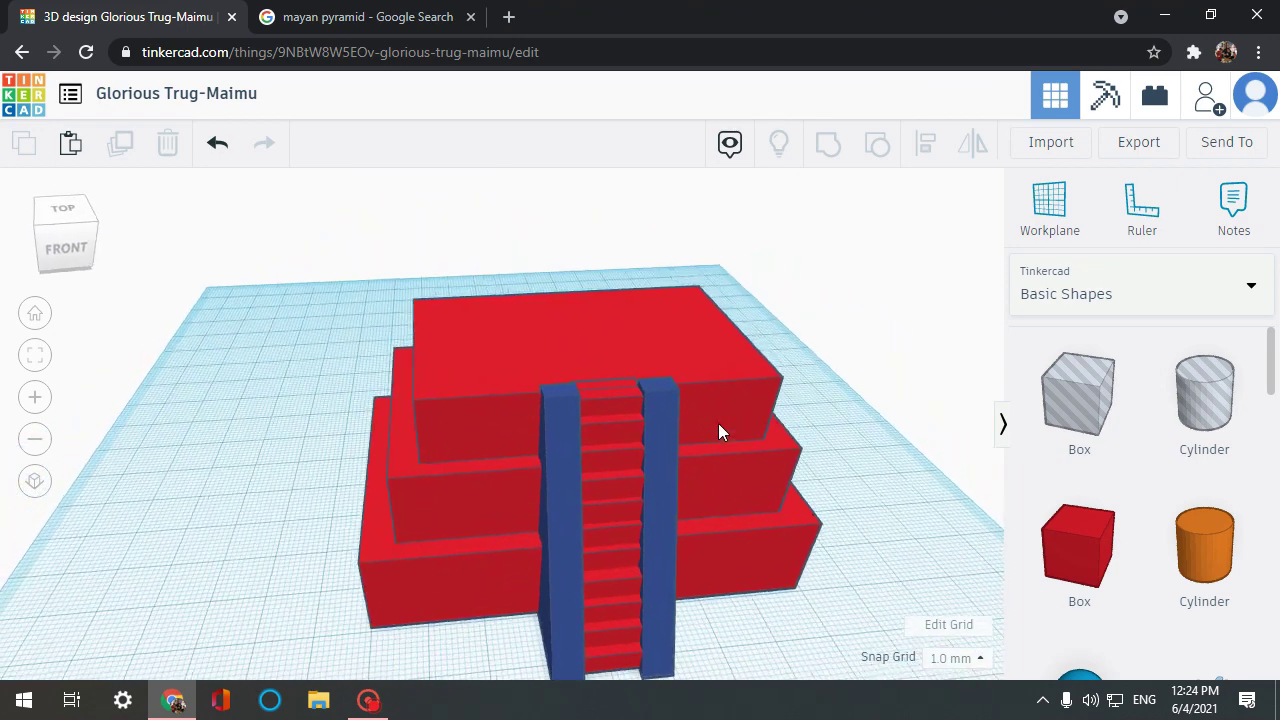
{"action": "key", "text": "ctrl+z"}
Step: Lower the box hole by 1 mm and group it with both stair rails to cut off their protruding tops
{"action": "left_click", "coordinate": [614, 378]}
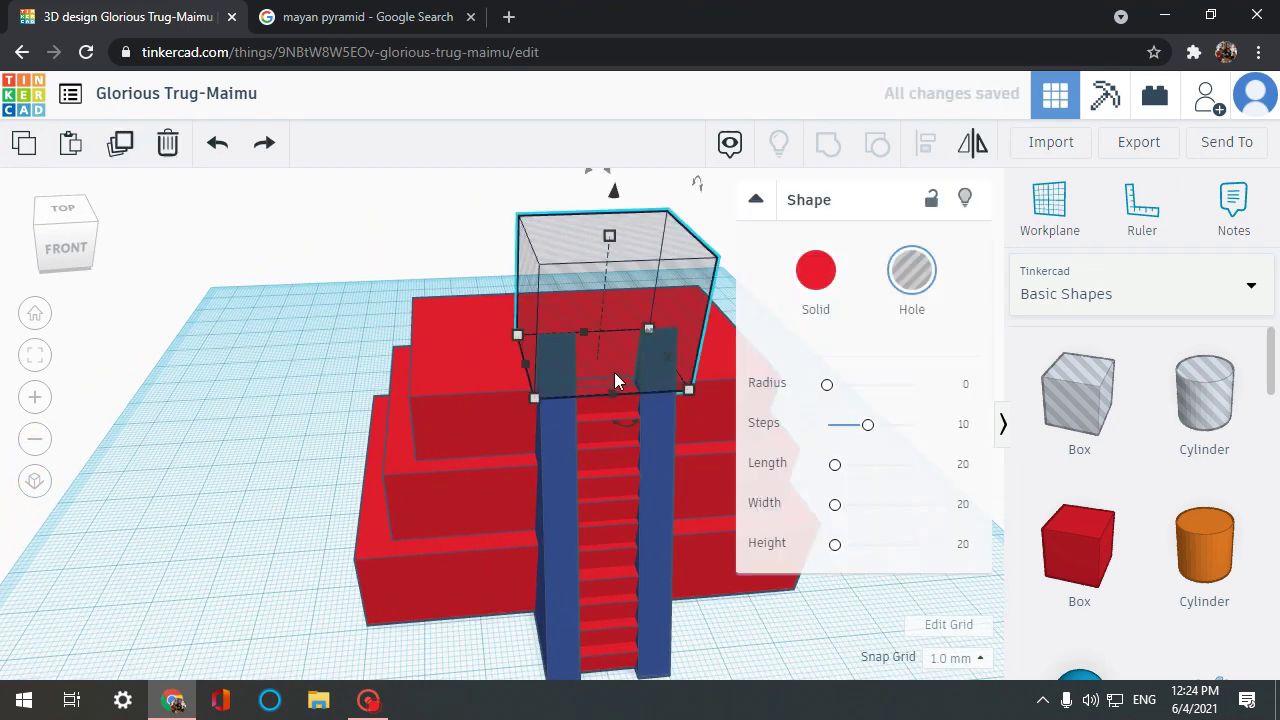
{"action": "right_click_drag", "start_coordinate": [604, 343], "coordinate": [557, 351]}
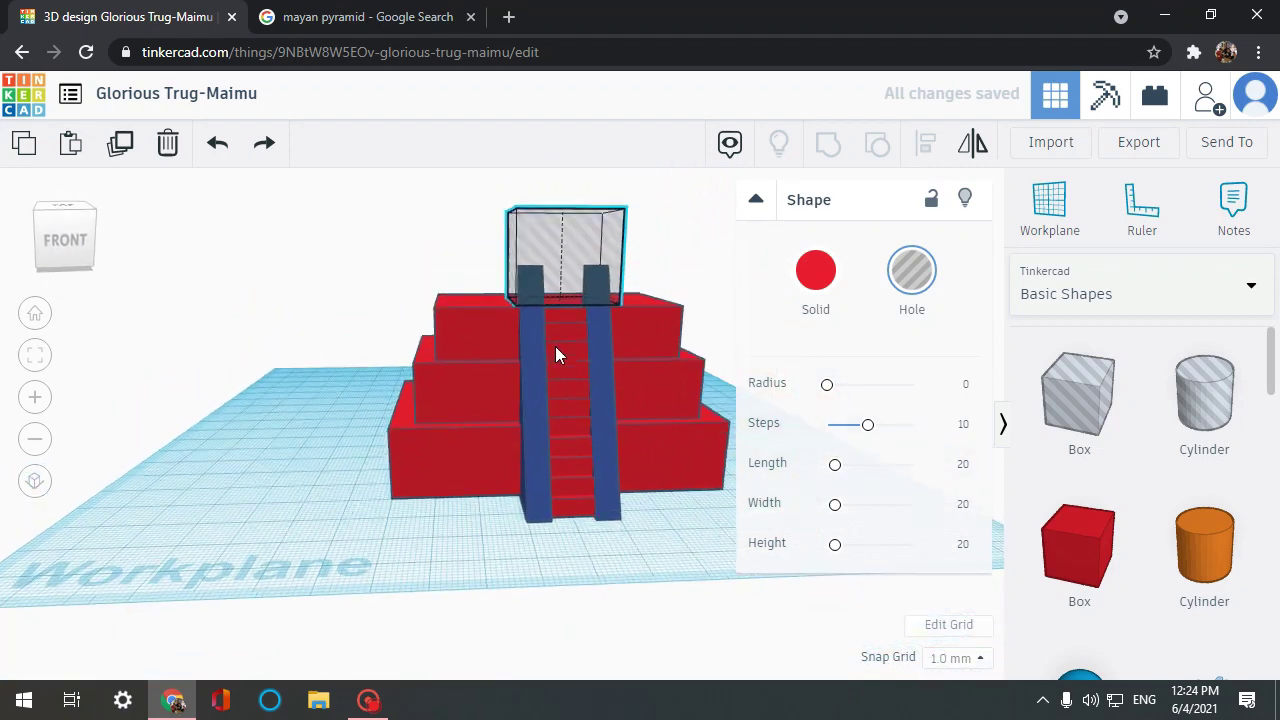
{"action": "left_click_drag", "start_coordinate": [557, 182], "coordinate": [561, 190]}
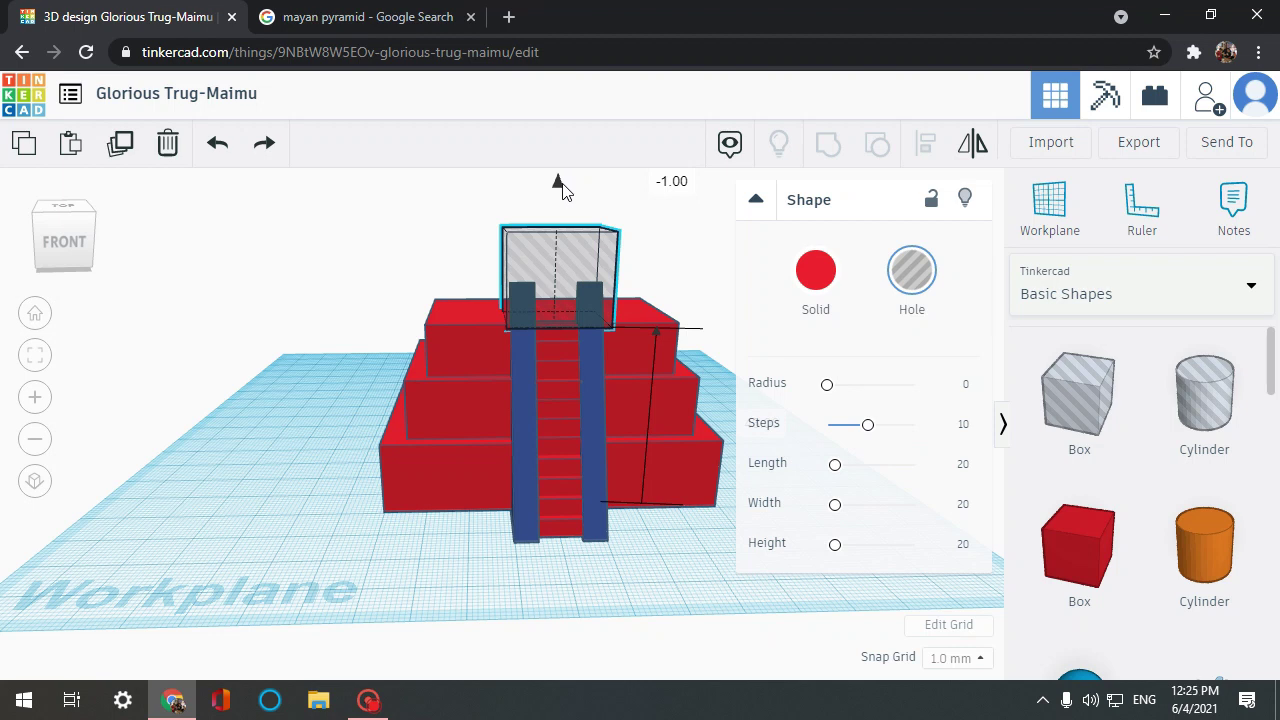
{"action": "scroll", "coordinate": [430, 365], "scroll_direction": "up", "scroll_amount": 5}
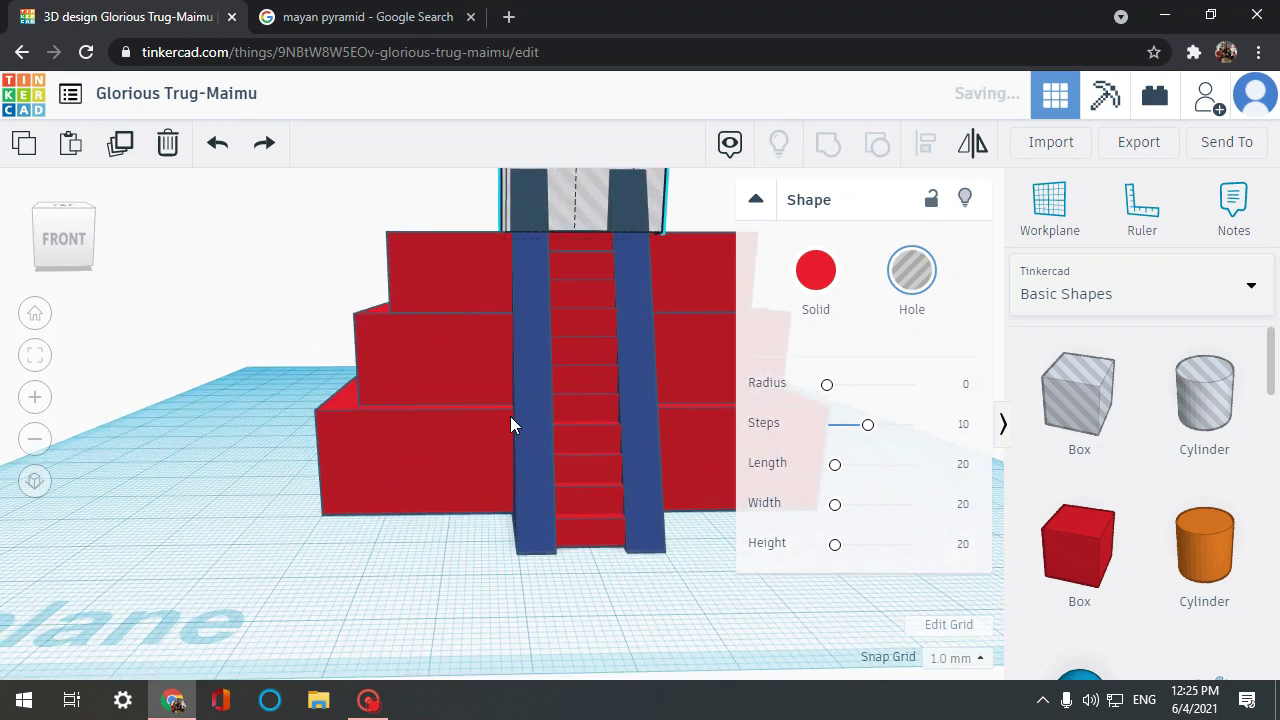
{"action": "left_click", "coordinate": [530, 366], "text": "shift"}
{"action": "left_click", "coordinate": [639, 394], "text": "shift"}
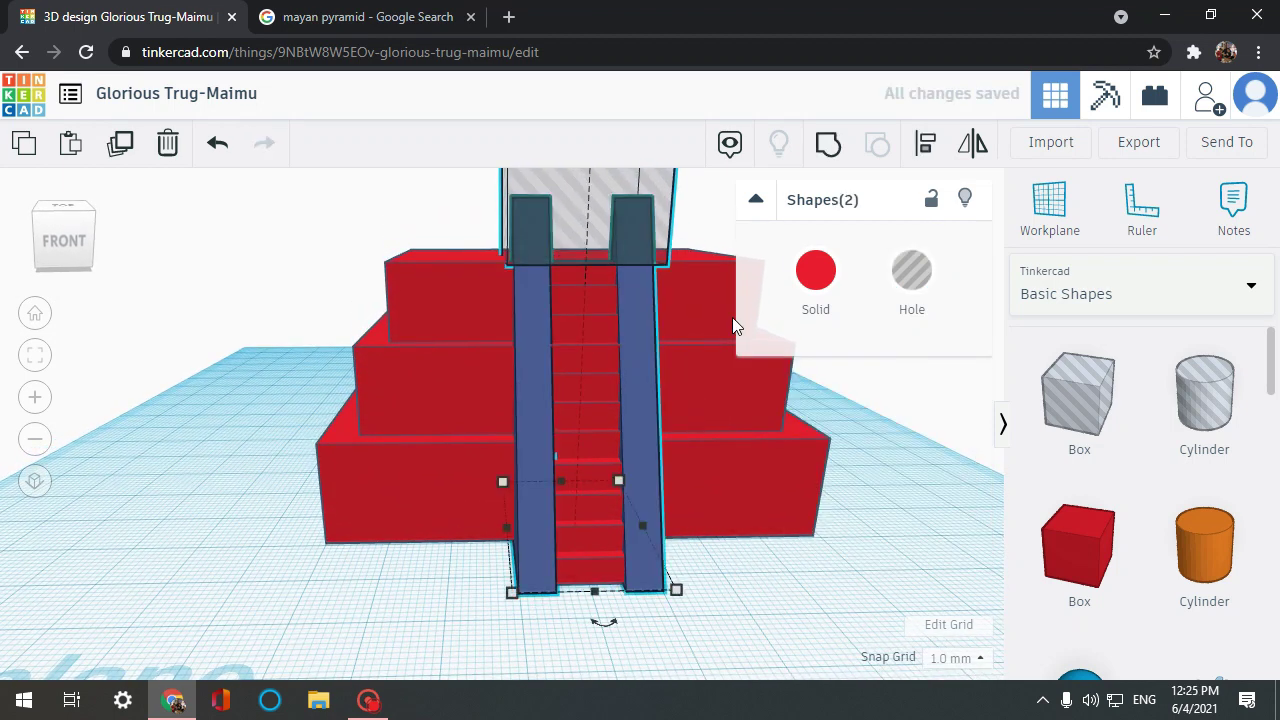
{"action": "left_click", "coordinate": [828, 142]}
{"action": "left_click", "coordinate": [677, 557]}
{"action": "right_click_drag", "start_coordinate": [677, 557], "coordinate": [783, 460]}
{"action": "left_click", "coordinate": [783, 460]}
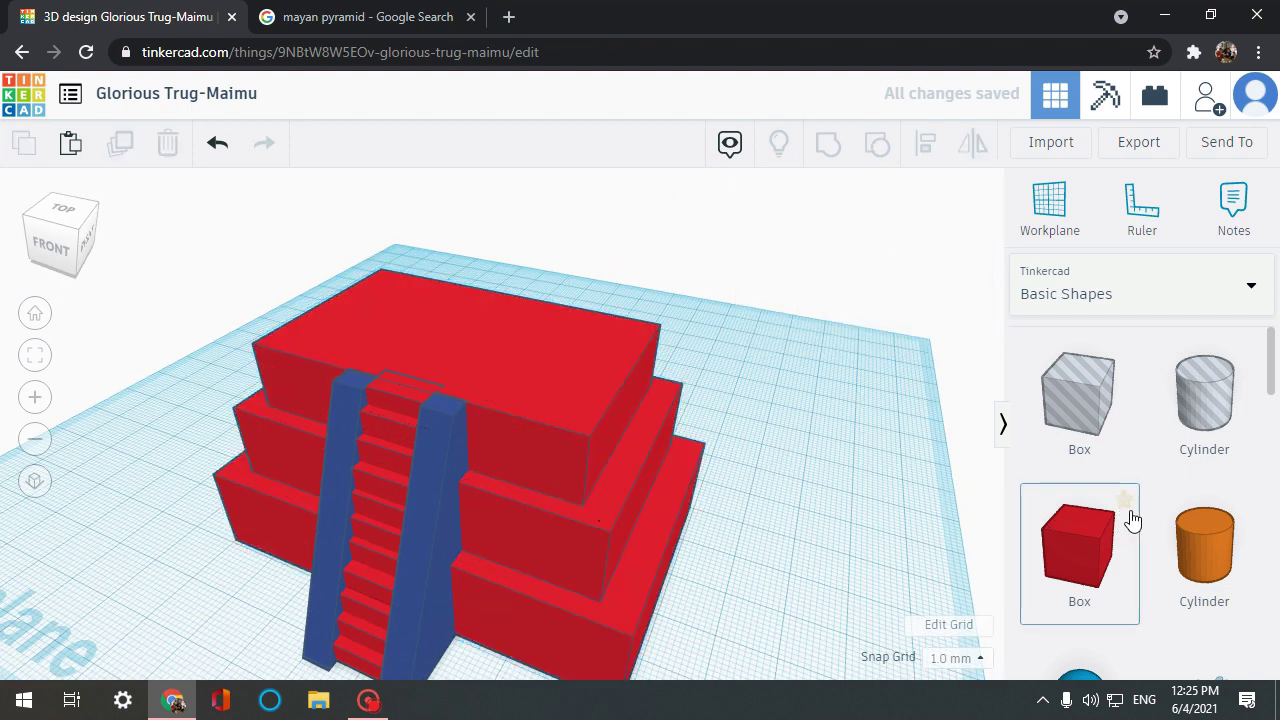
Step: Place a solid box on the pyramid's tiers beside the stairs, trying a 66 mm height and undoing it
{"action": "left_click_drag", "start_coordinate": [1079, 590], "coordinate": [546, 599]}
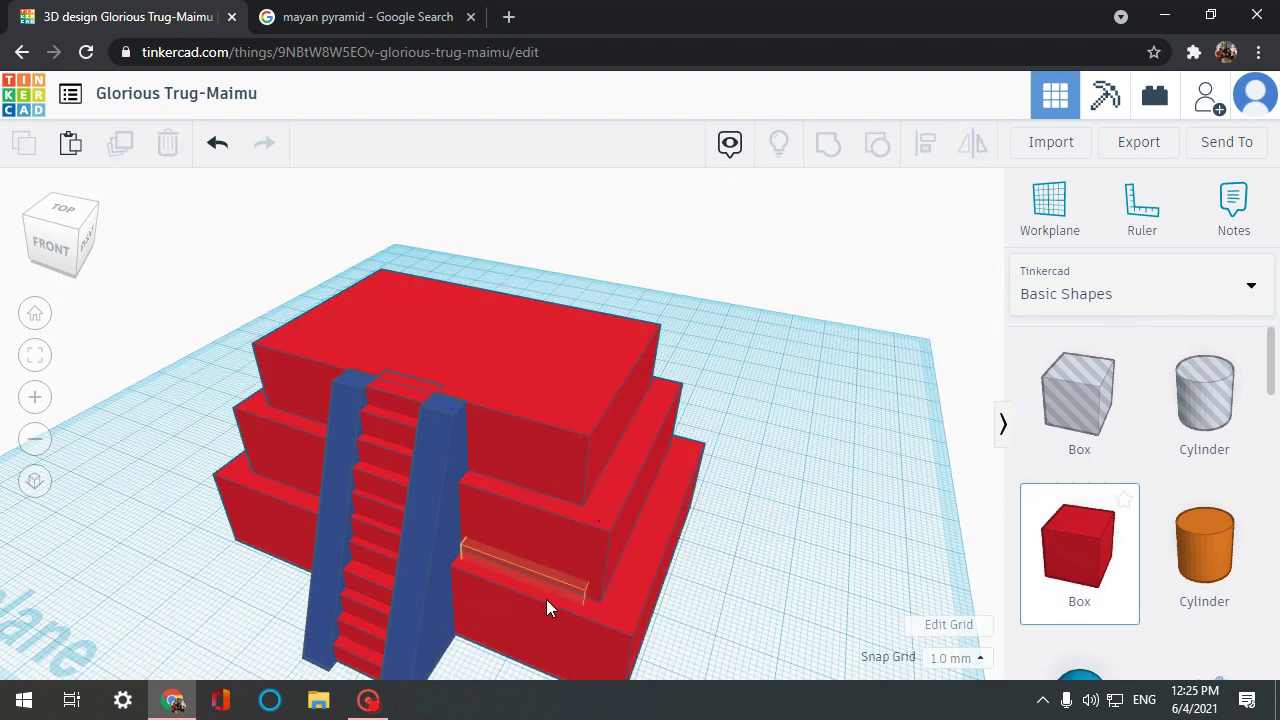
{"action": "left_click_drag", "start_coordinate": [547, 517], "coordinate": [575, 232]}
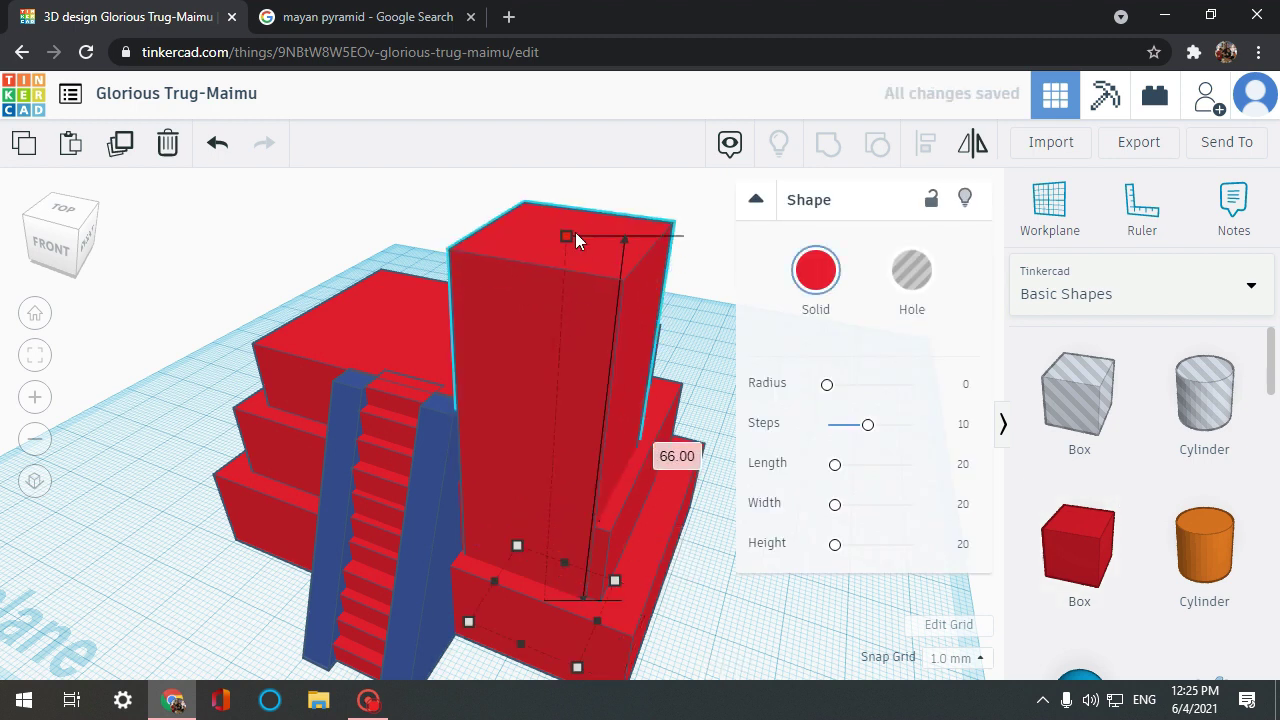
{"action": "key", "text": "ctrl+z"}
{"action": "left_click_drag", "start_coordinate": [548, 480], "coordinate": [570, 270]}
{"action": "key", "text": "ctrl+z"}
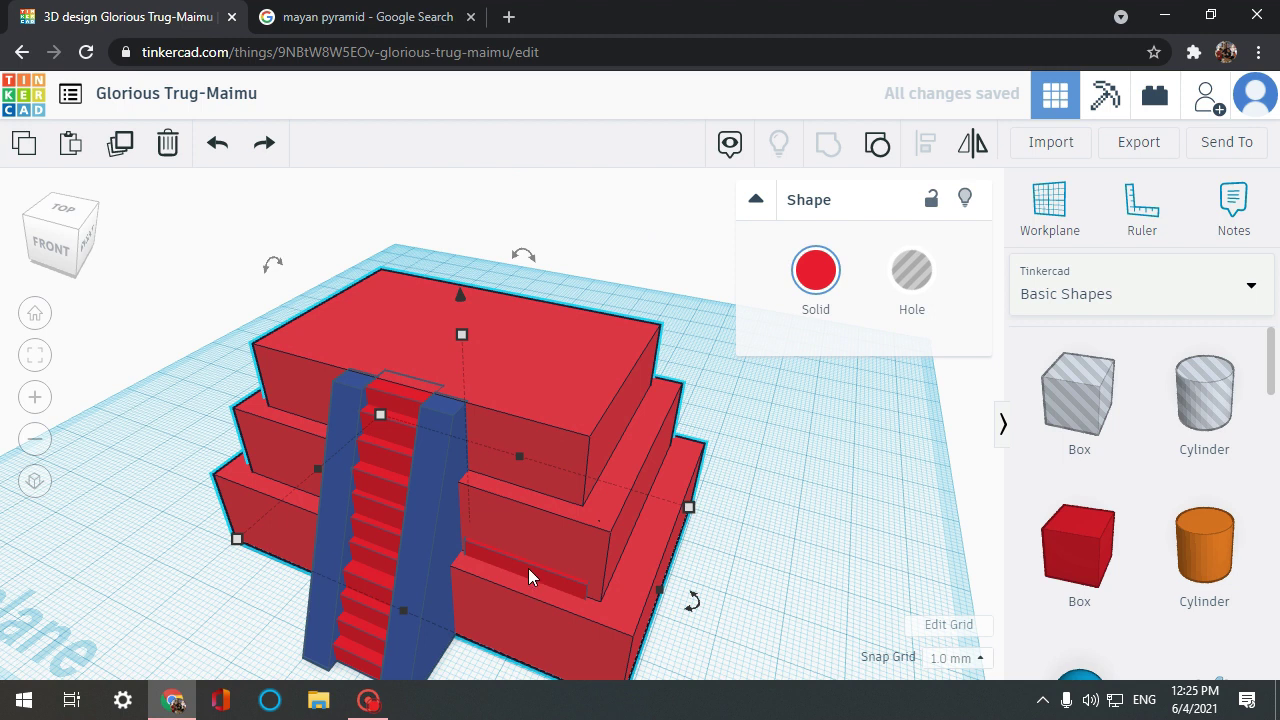
Step: Move the small solid box onto the top tier and nudge it to the front right corner
{"action": "left_click_drag", "start_coordinate": [528, 568], "coordinate": [548, 172]}
{"action": "right_click_drag", "start_coordinate": [302, 351], "coordinate": [787, 510]}
{"action": "left_click_drag", "start_coordinate": [704, 536], "coordinate": [574, 435]}
{"action": "key", "text": "Down"}
{"action": "key", "text": "Down"}
{"action": "key", "text": "Down"}
{"action": "key", "text": "Down"}
{"action": "key", "text": "Down"}
{"action": "key", "text": "Down"}
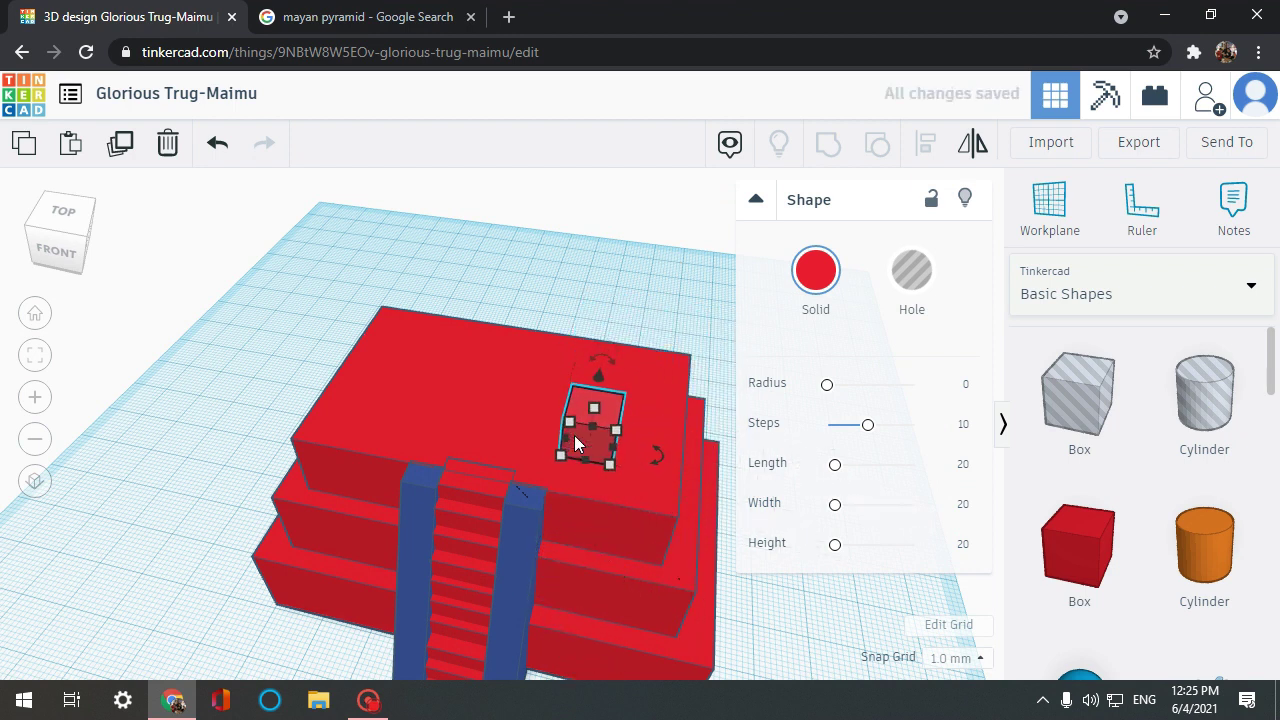
{"action": "key", "text": "Right"}
{"action": "key", "text": "Right"}
{"action": "key", "text": "Right"}
{"action": "key", "text": "Right"}
{"action": "key", "text": "Right"}
{"action": "key", "text": "Right"}
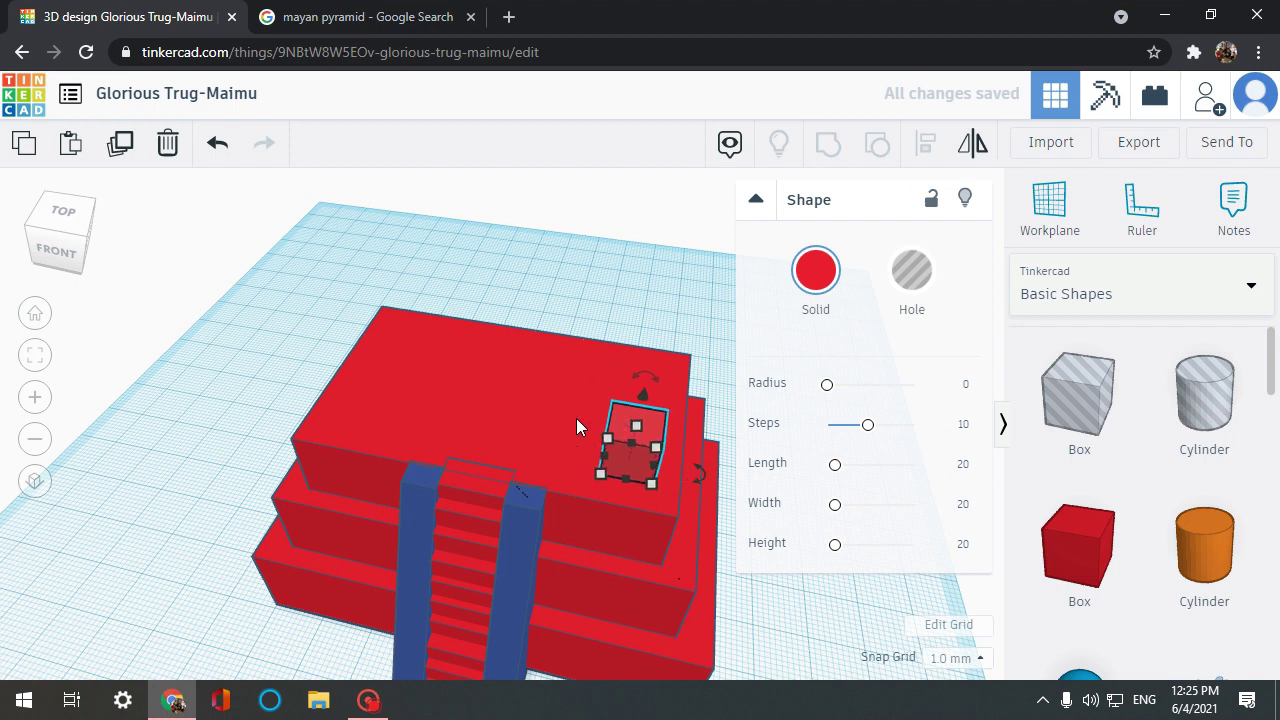
Step: Stretch the corner box upward into a tall pillar and sink its base slightly into the top tier
{"action": "left_click", "coordinate": [608, 456]}
{"action": "left_click_drag", "start_coordinate": [638, 428], "coordinate": [645, 376]}
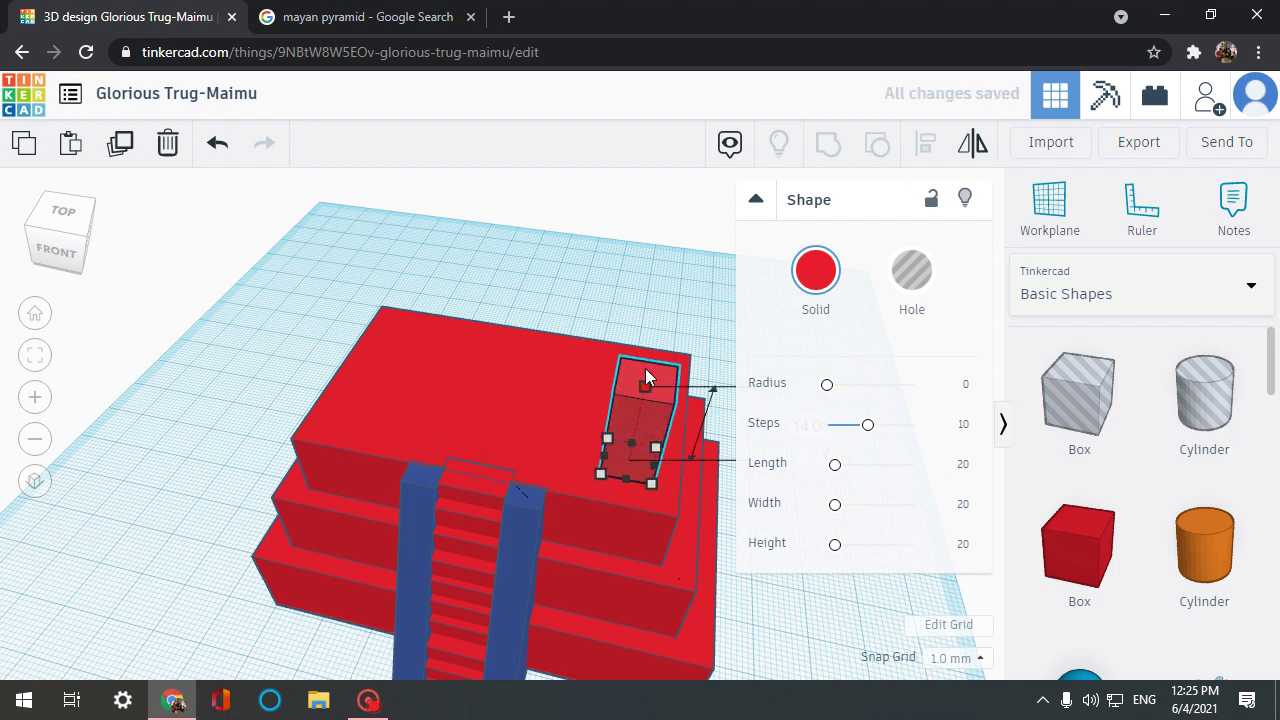
{"action": "right_click_drag", "start_coordinate": [452, 436], "coordinate": [449, 379]}
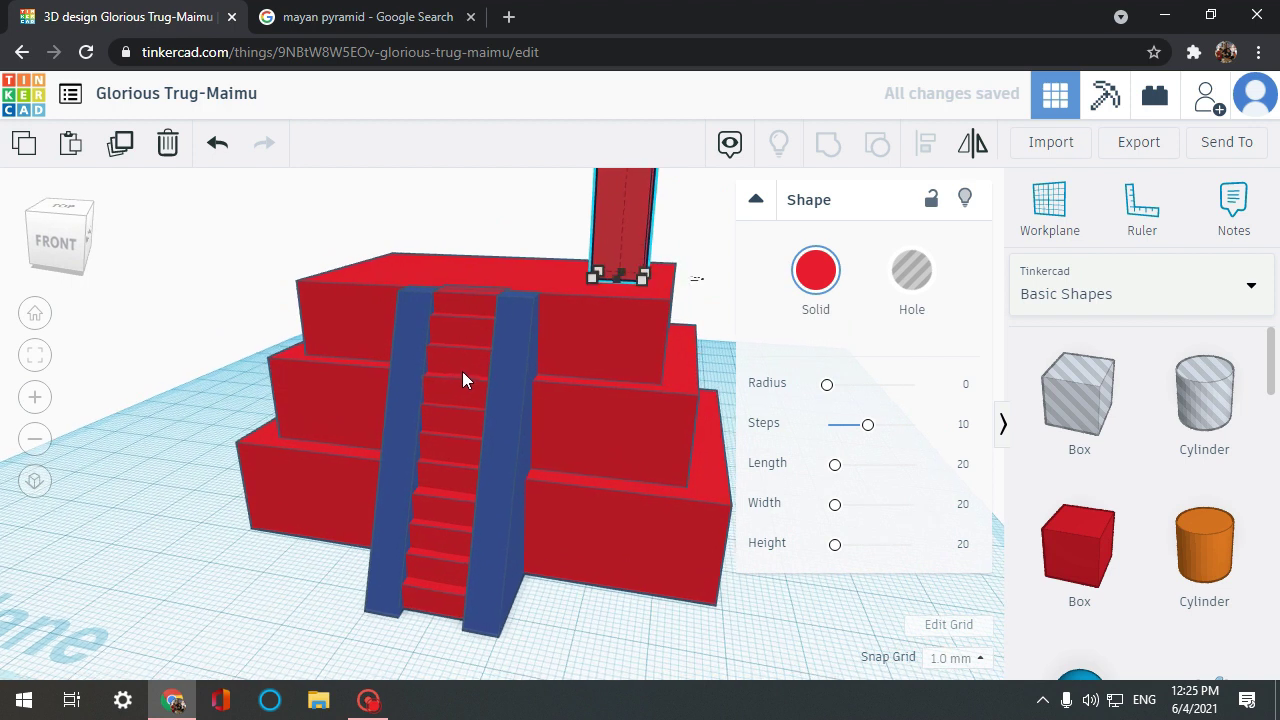
{"action": "scroll", "coordinate": [500, 408], "scroll_direction": "down", "scroll_amount": 3}
{"action": "right_click_drag", "start_coordinate": [591, 436], "coordinate": [535, 450]}
{"action": "scroll", "coordinate": [539, 289], "scroll_direction": "up", "scroll_amount": 2}
{"action": "scroll", "coordinate": [510, 303], "scroll_direction": "down", "scroll_amount": 4}
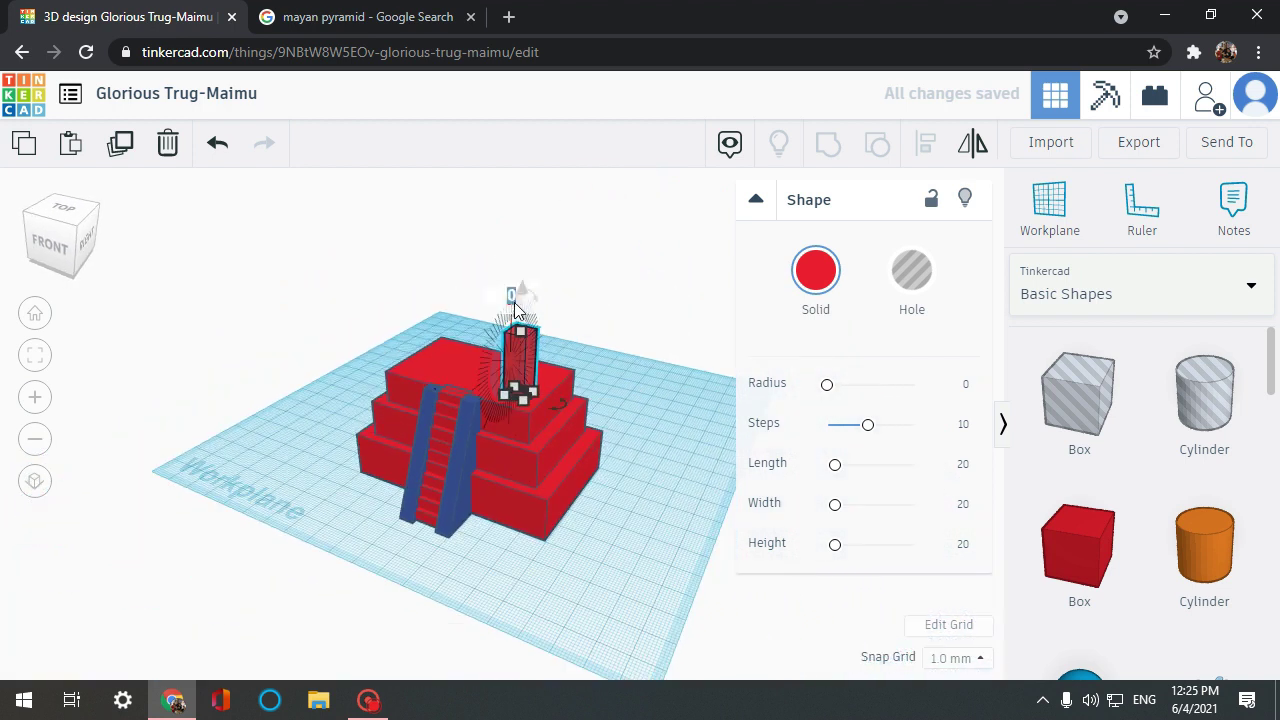
{"action": "scroll", "coordinate": [587, 461], "scroll_direction": "up", "scroll_amount": 3}
{"action": "right_click_drag", "start_coordinate": [587, 461], "coordinate": [633, 436]}
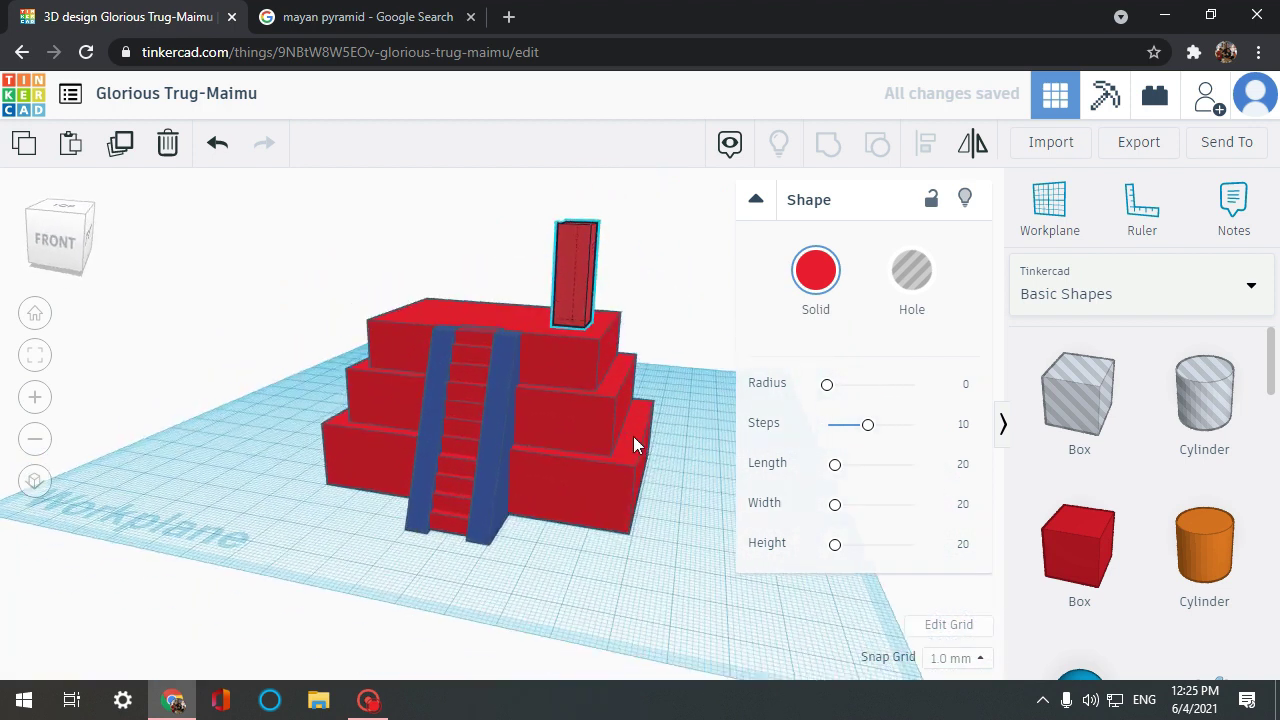
{"action": "scroll", "coordinate": [630, 390], "scroll_direction": "down", "scroll_amount": 5}
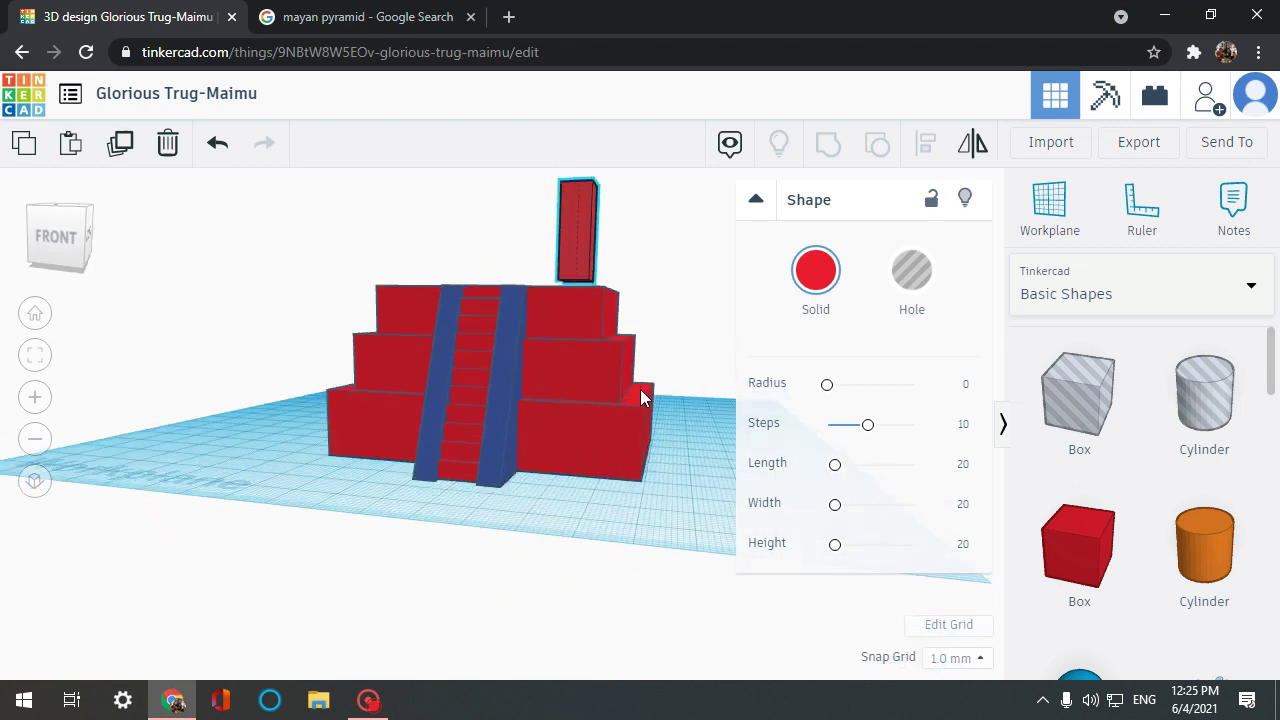
{"action": "scroll", "coordinate": [555, 290], "scroll_direction": "down", "scroll_amount": 2}
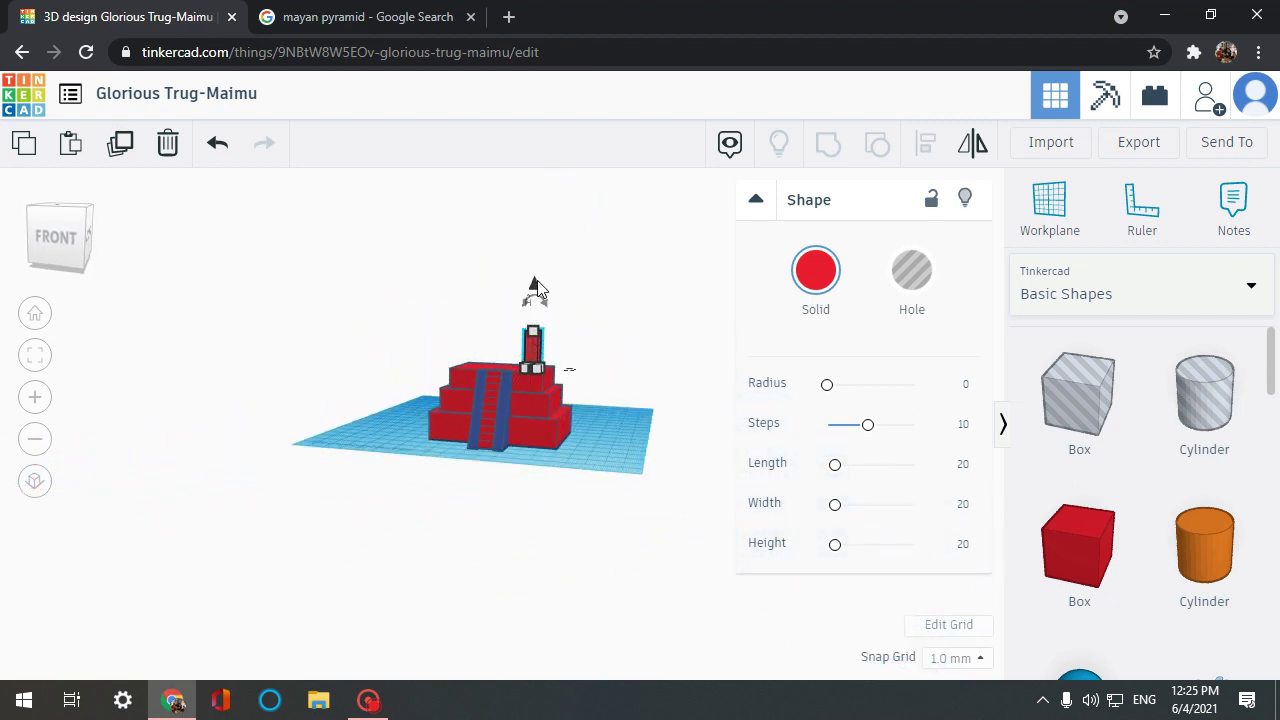
{"action": "right_click_drag", "start_coordinate": [540, 302], "coordinate": [614, 557]}
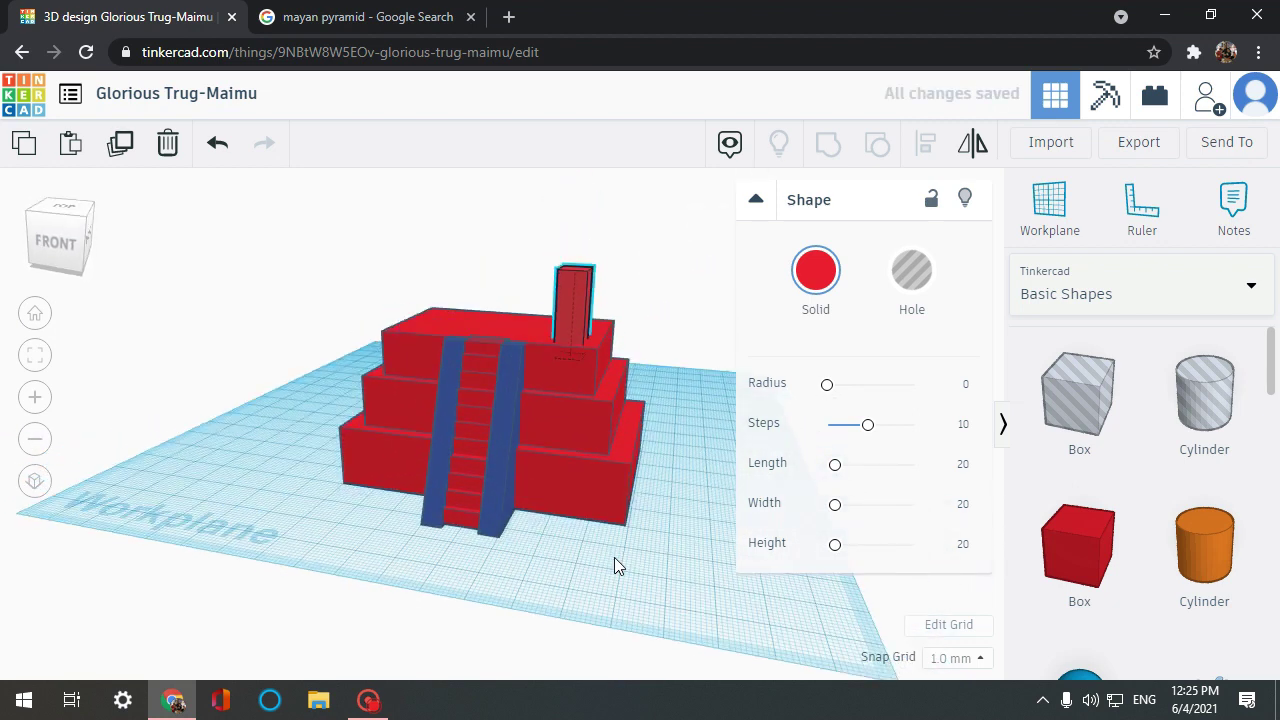
Step: Duplicate the front right pillar and move the copy along the front edge to the top tier's left corner
{"action": "key", "text": "ctrl+d"}
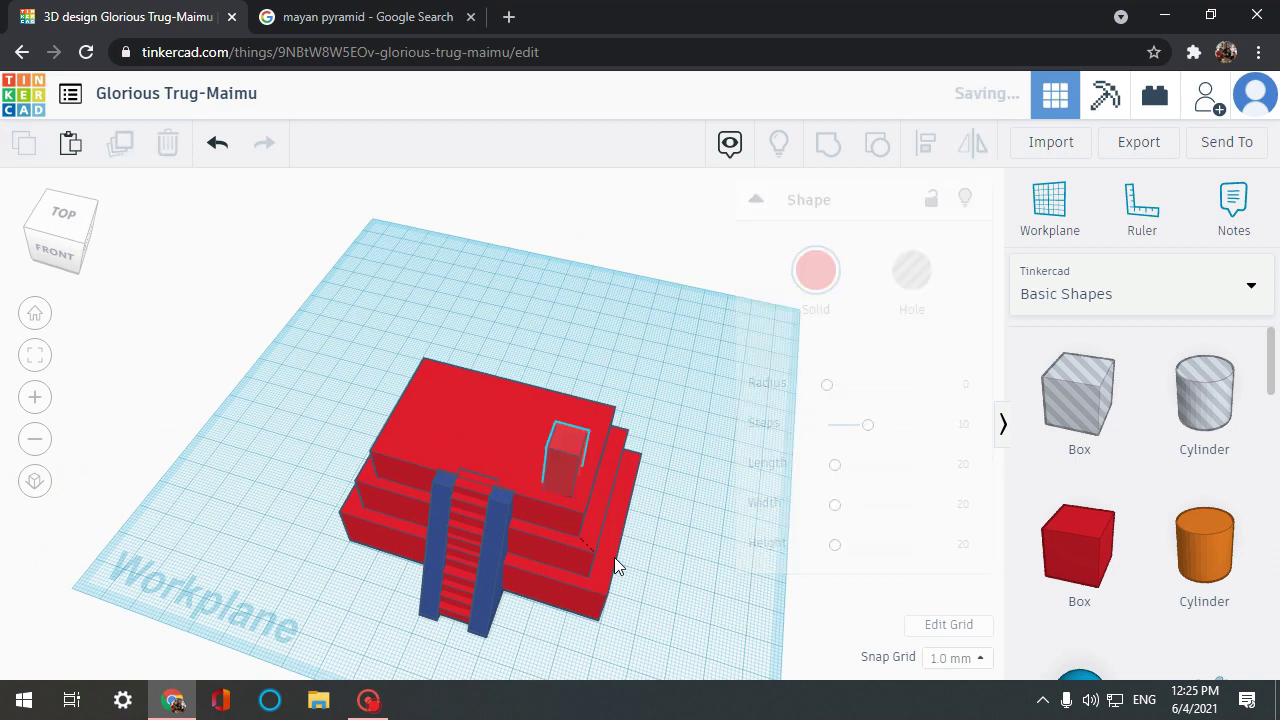
{"action": "key", "text": "Left"}
{"action": "key", "text": "Left"}
{"action": "key", "text": "Left"}
{"action": "key", "text": "Left"}
{"action": "key", "text": "Left"}
{"action": "key", "text": "Left"}
{"action": "key", "text": "Left"}
{"action": "key", "text": "Left"}
{"action": "key", "text": "Left"}
{"action": "key", "text": "Left"}
{"action": "key", "text": "Left"}
{"action": "key", "text": "Left"}
{"action": "key", "text": "Left"}
{"action": "key", "text": "Left"}
{"action": "key", "text": "Left"}
{"action": "key", "text": "Left"}
{"action": "key", "text": "Left"}
{"action": "key", "text": "Left"}
{"action": "key", "text": "Left"}
{"action": "key", "text": "Left"}
{"action": "key", "text": "Left"}
{"action": "key", "text": "Left"}
{"action": "key", "text": "Left"}
{"action": "key", "text": "Left"}
{"action": "key", "text": "Left"}
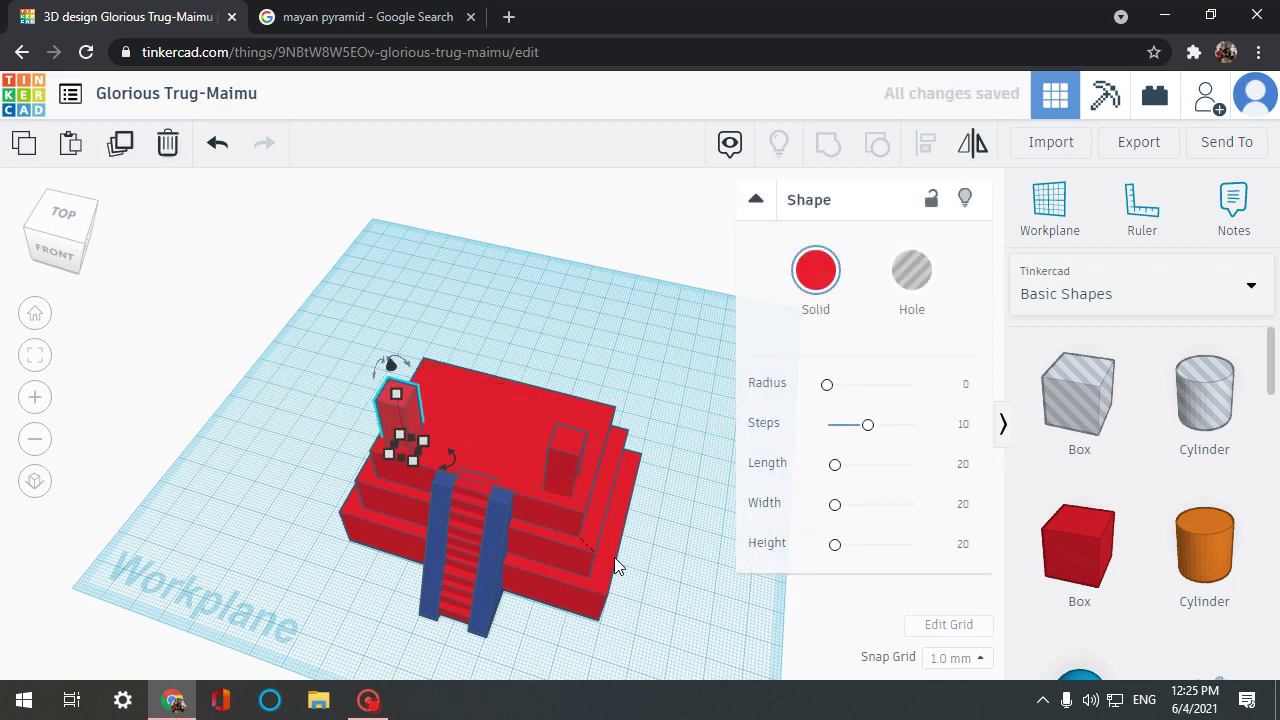
{"action": "right_click_drag", "start_coordinate": [237, 494], "coordinate": [289, 529]}
{"action": "left_click", "coordinate": [291, 535]}
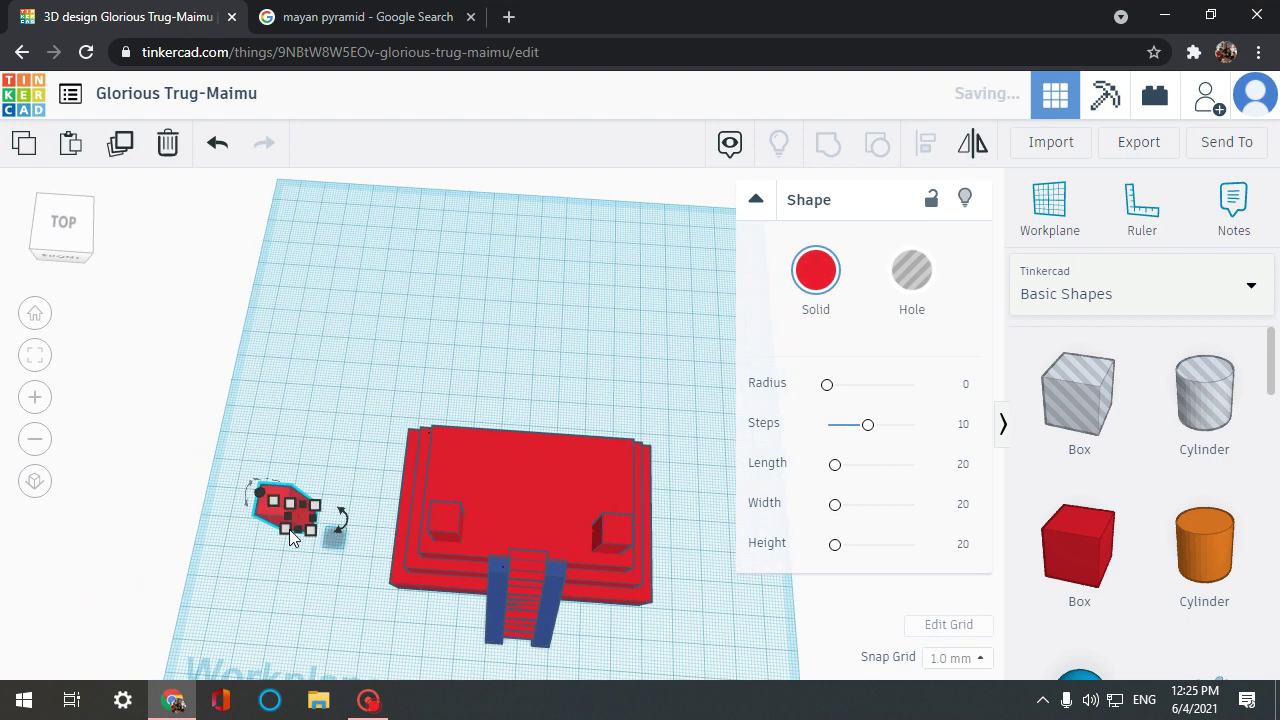
{"action": "key", "text": "ctrl+z"}
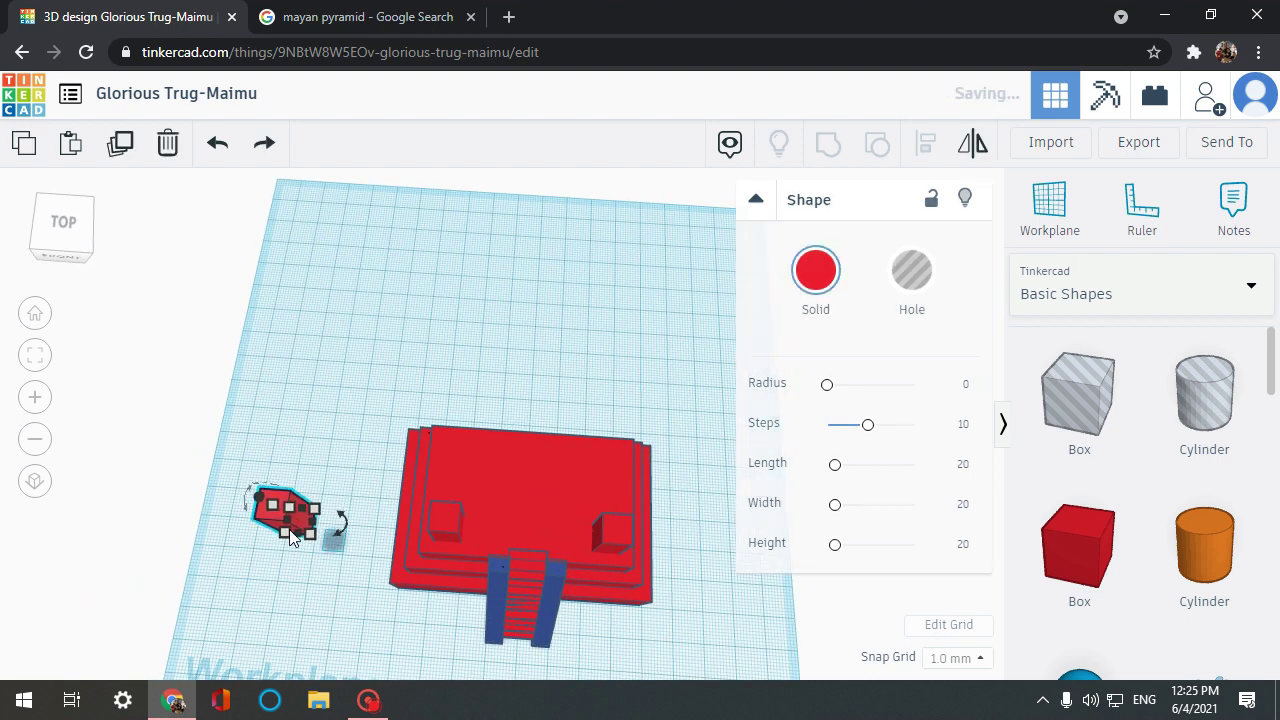
{"action": "key", "text": "Delete"}
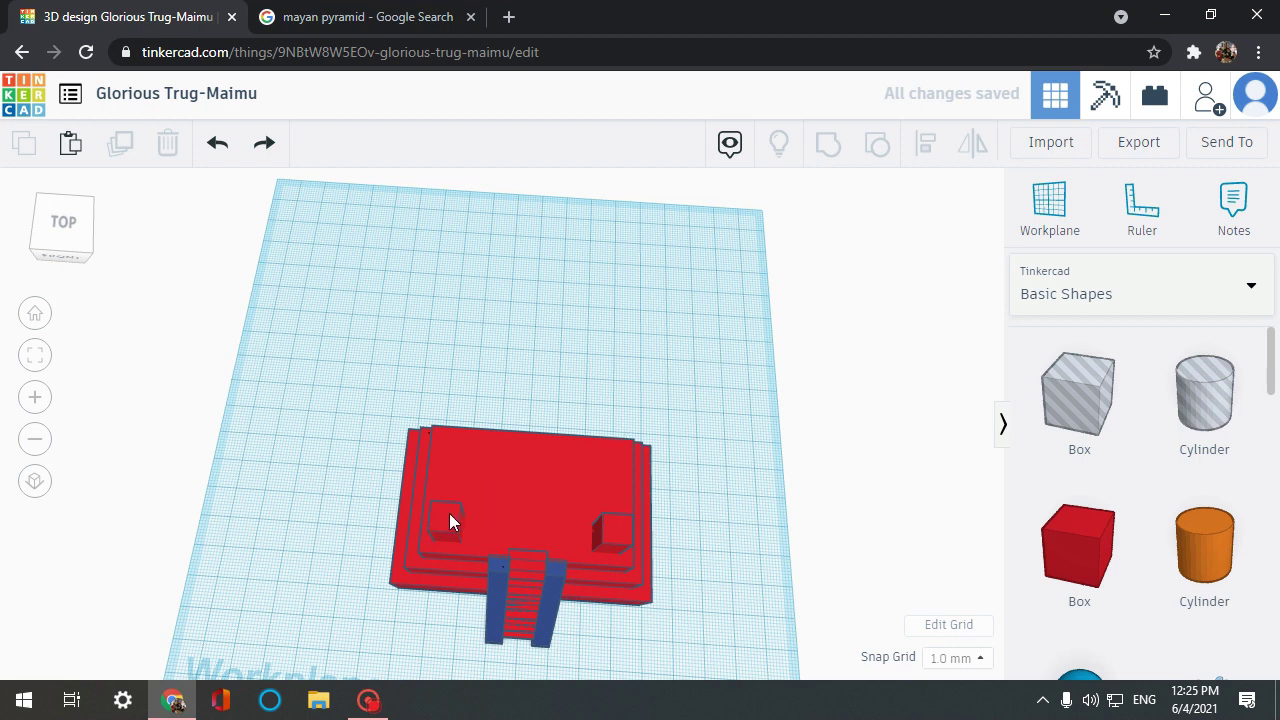
Step: Duplicate the front left pillar and move the copy straight back to the top tier's rear left corner
{"action": "left_click", "coordinate": [449, 515]}
{"action": "key", "text": "ctrl+y"}
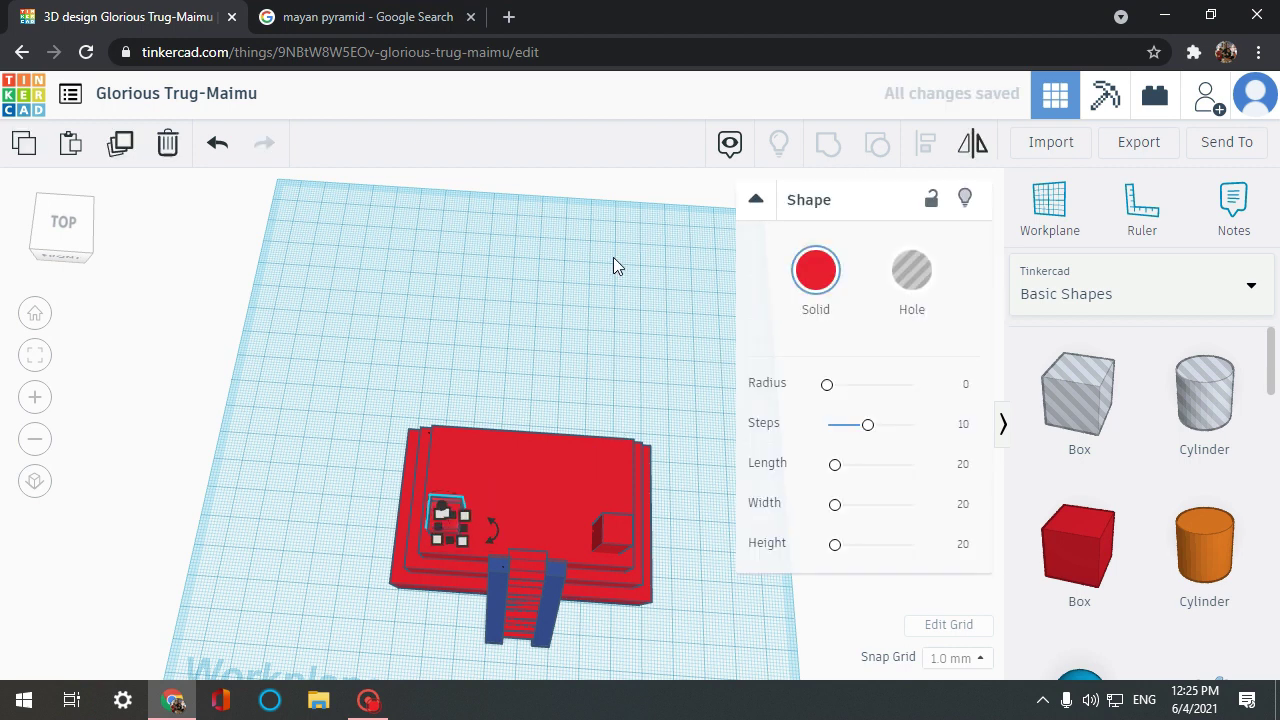
{"action": "key", "text": "Up"}
{"action": "key", "text": "Up"}
{"action": "key", "text": "Up"}
{"action": "key", "text": "Up"}
{"action": "key", "text": "Up"}
{"action": "key", "text": "Up"}
{"action": "key", "text": "Up"}
{"action": "key", "text": "Up"}
{"action": "key", "text": "Up"}
{"action": "key", "text": "Up"}
{"action": "key", "text": "Up"}
{"action": "key", "text": "Up"}
{"action": "key", "text": "Up"}
{"action": "key", "text": "Up"}
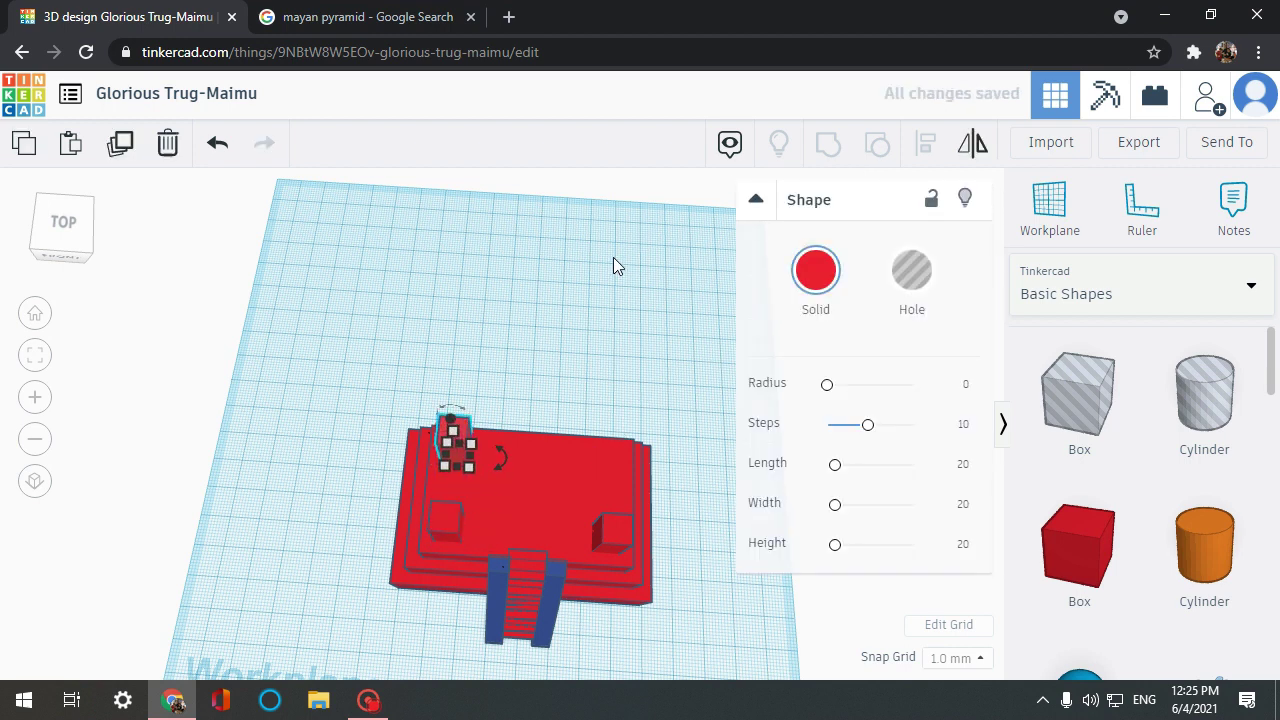
Step: Duplicate the rear left pillar and move the copy across to the top tier's rear right corner
{"action": "left_click", "coordinate": [613, 257]}
{"action": "left_click", "coordinate": [459, 442]}
{"action": "key", "text": "ctrl+d"}
{"action": "key", "text": "Right"}
{"action": "key", "text": "Right"}
{"action": "key", "text": "Right"}
{"action": "key", "text": "Right"}
{"action": "key", "text": "Right"}
{"action": "key", "text": "Right"}
{"action": "key", "text": "Right"}
{"action": "key", "text": "Right"}
{"action": "key", "text": "Right"}
{"action": "key", "text": "Right"}
{"action": "key", "text": "Right"}
{"action": "key", "text": "Right"}
{"action": "key", "text": "Right"}
{"action": "key", "text": "Right"}
{"action": "key", "text": "Right"}
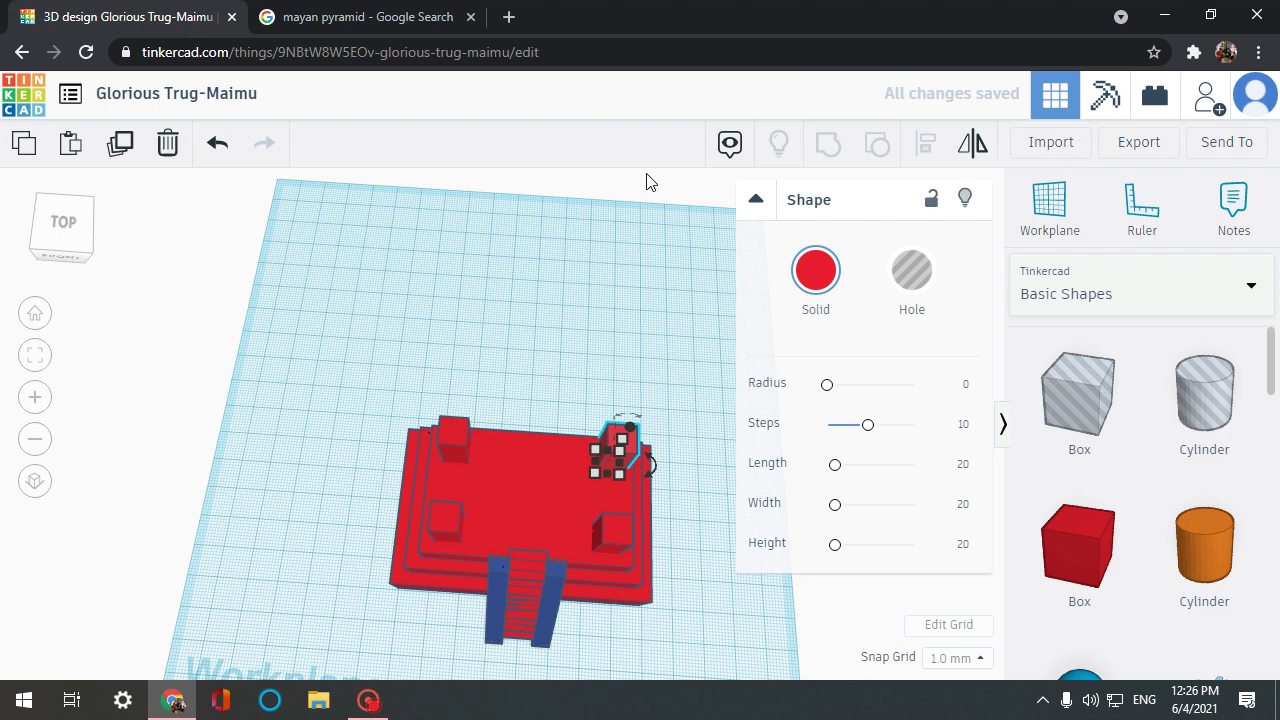
{"action": "right_click_drag", "start_coordinate": [574, 414], "coordinate": [412, 458]}
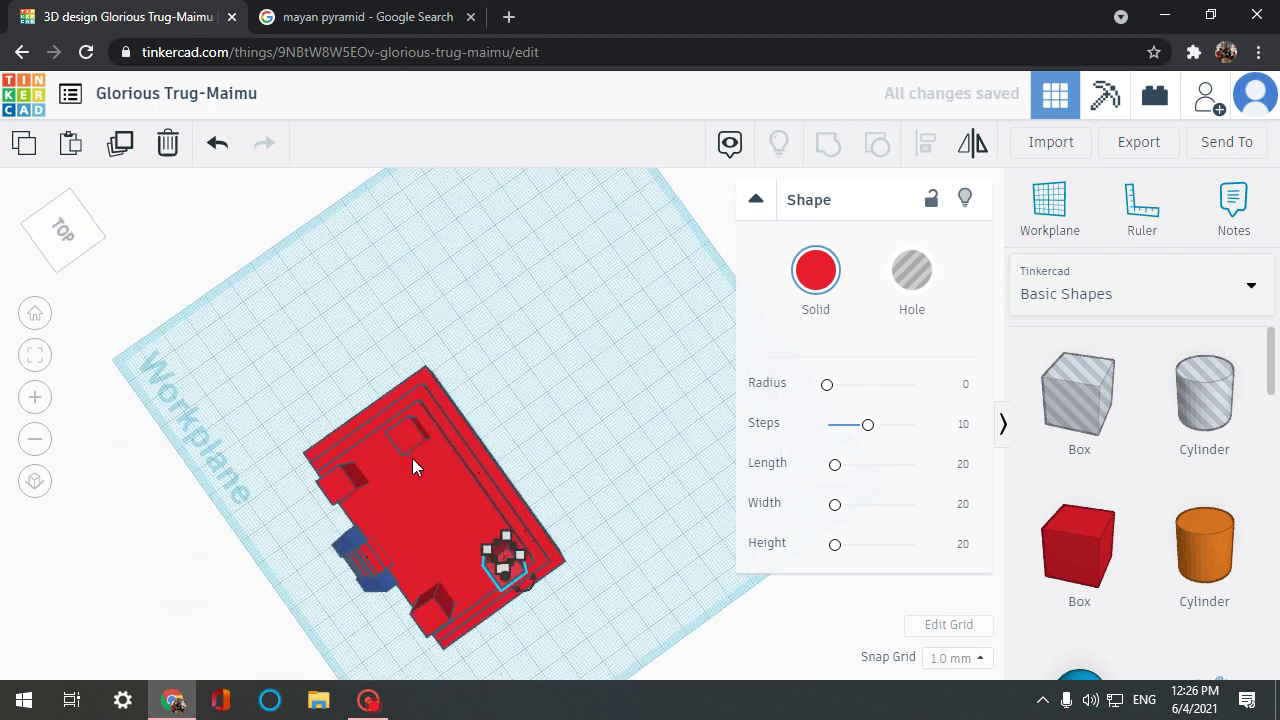
{"action": "left_click", "coordinate": [594, 440]}
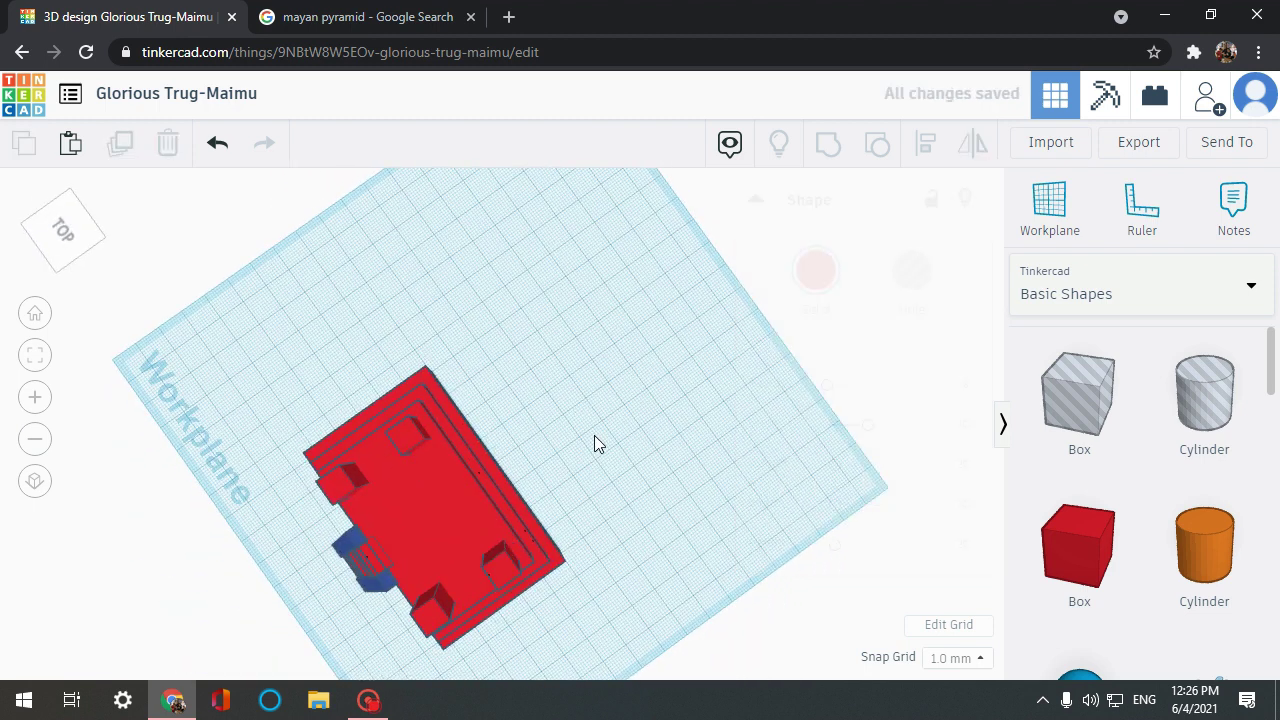
Step: Add a box near the staircase's right side and lift it above the front right pillar
{"action": "right_click_drag", "start_coordinate": [594, 440], "coordinate": [848, 402]}
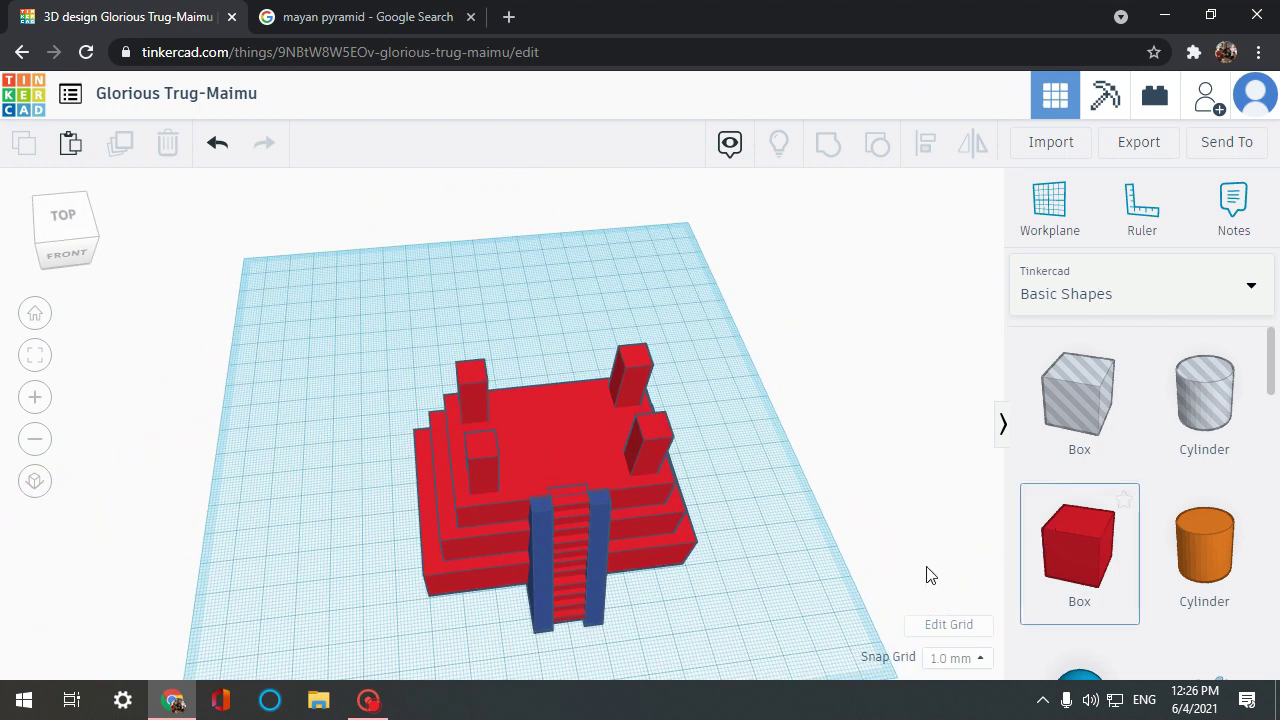
{"action": "left_click", "coordinate": [603, 527]}
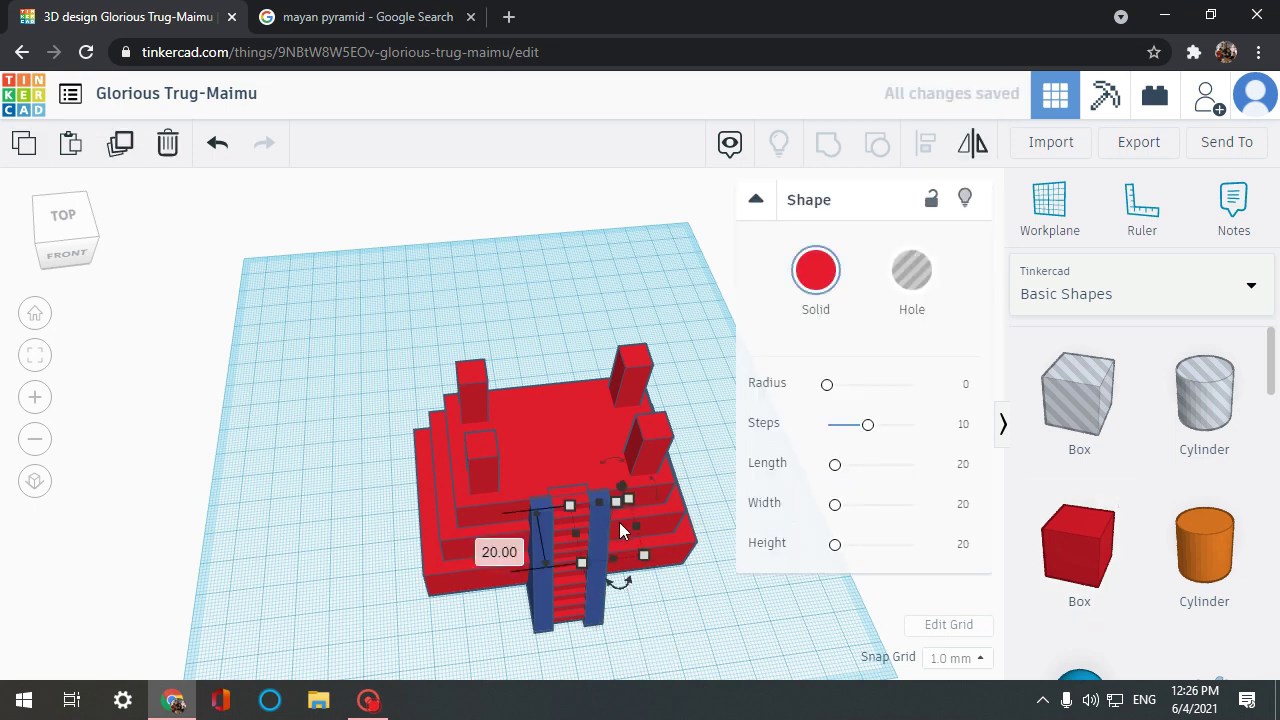
{"action": "left_click_drag", "start_coordinate": [625, 482], "coordinate": [667, 310]}
{"action": "right_click_drag", "start_coordinate": [469, 479], "coordinate": [559, 502]}
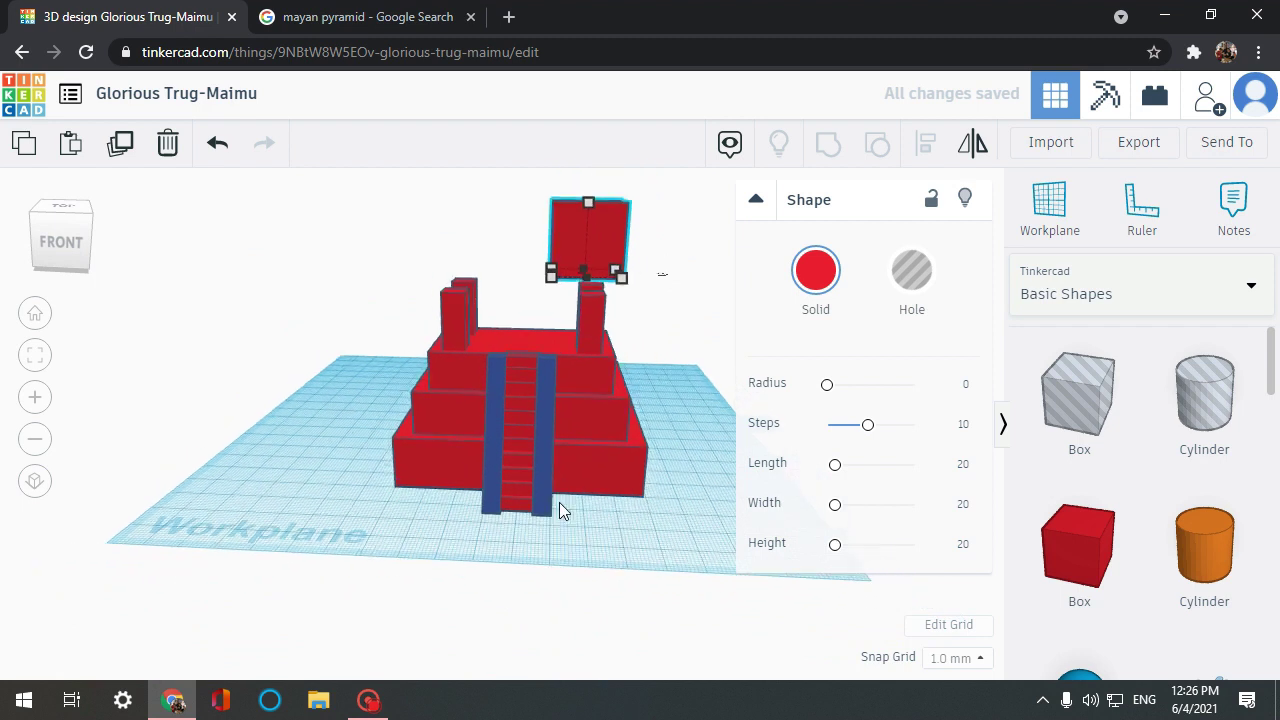
{"action": "left_click_drag", "start_coordinate": [593, 195], "coordinate": [598, 238]}
{"action": "right_click_drag", "start_coordinate": [597, 277], "coordinate": [599, 465]}
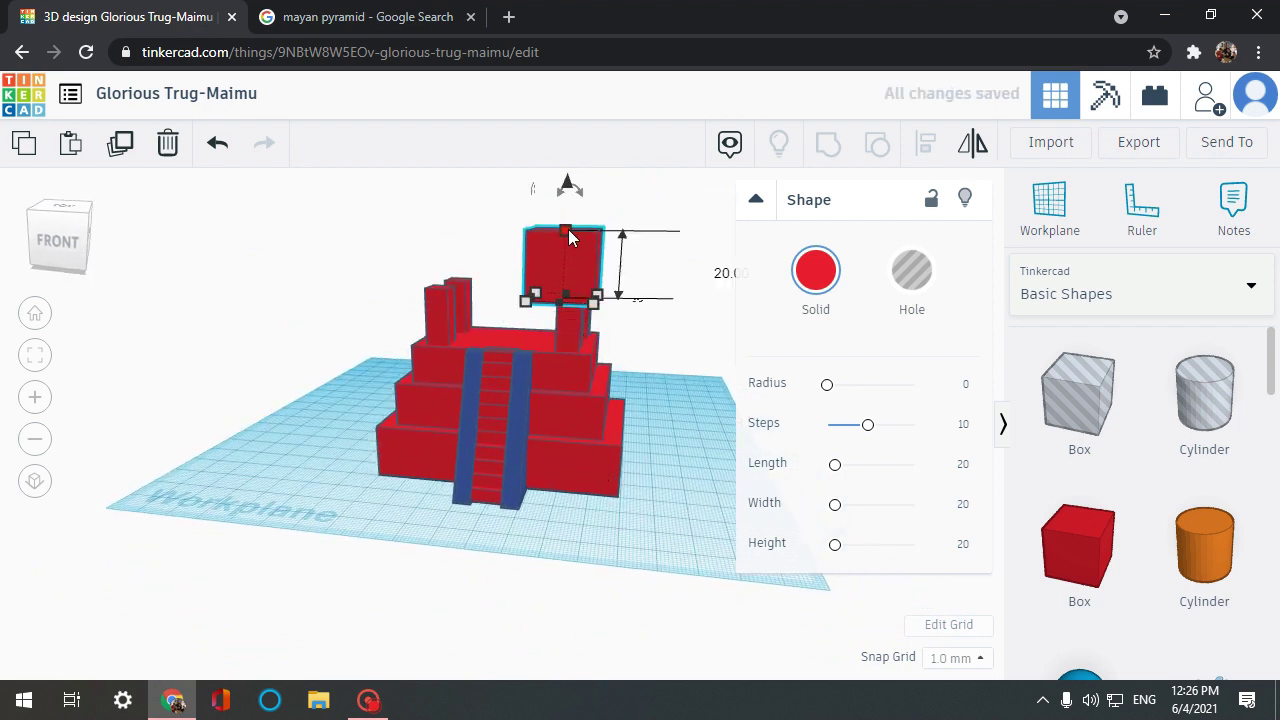
Step: Flatten the raised box to 5 mm high and raise it 3 mm, to 62 mm above the workplane
{"action": "left_click_drag", "start_coordinate": [571, 239], "coordinate": [575, 280]}
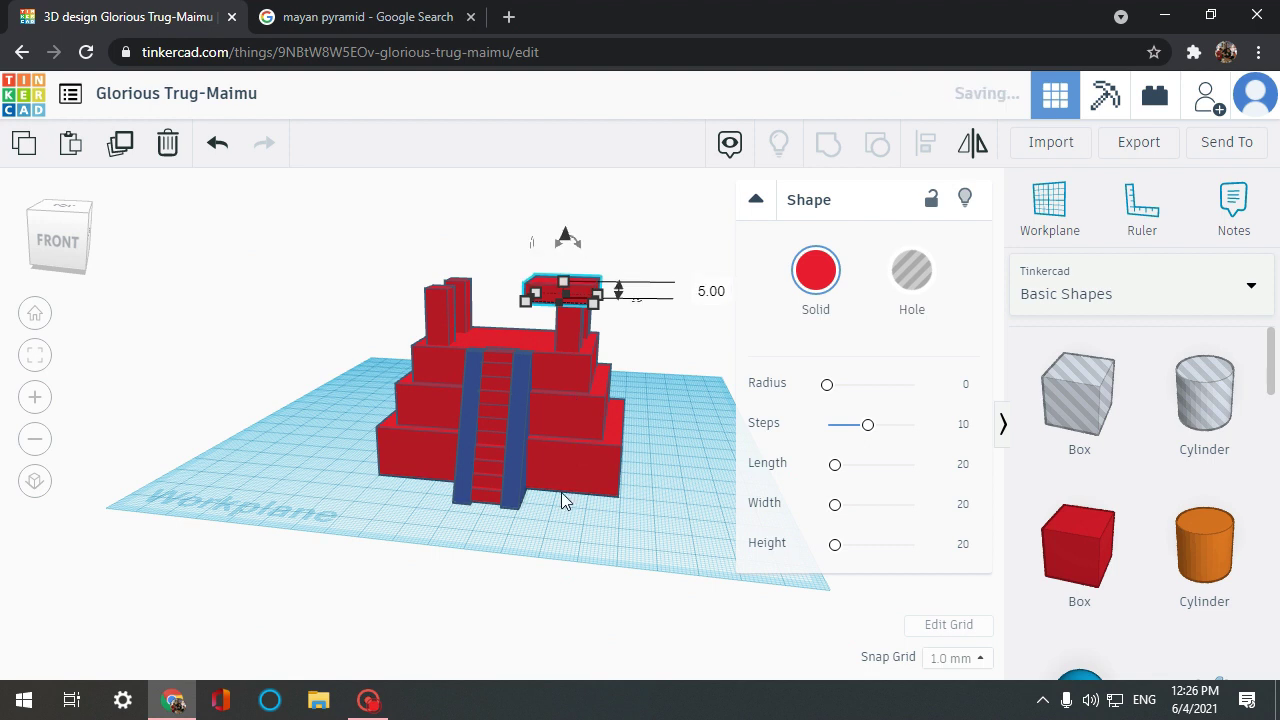
{"action": "right_click_drag", "start_coordinate": [561, 492], "coordinate": [510, 528]}
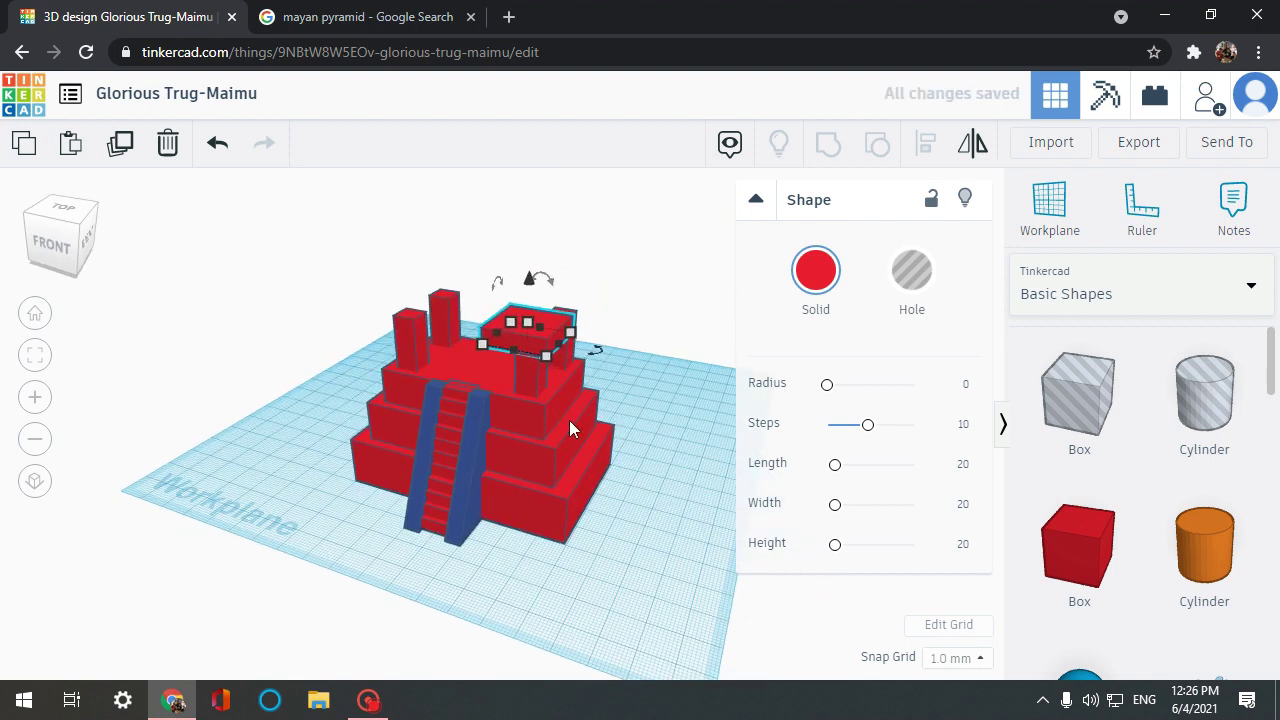
{"action": "left_click_drag", "start_coordinate": [528, 277], "coordinate": [533, 272]}
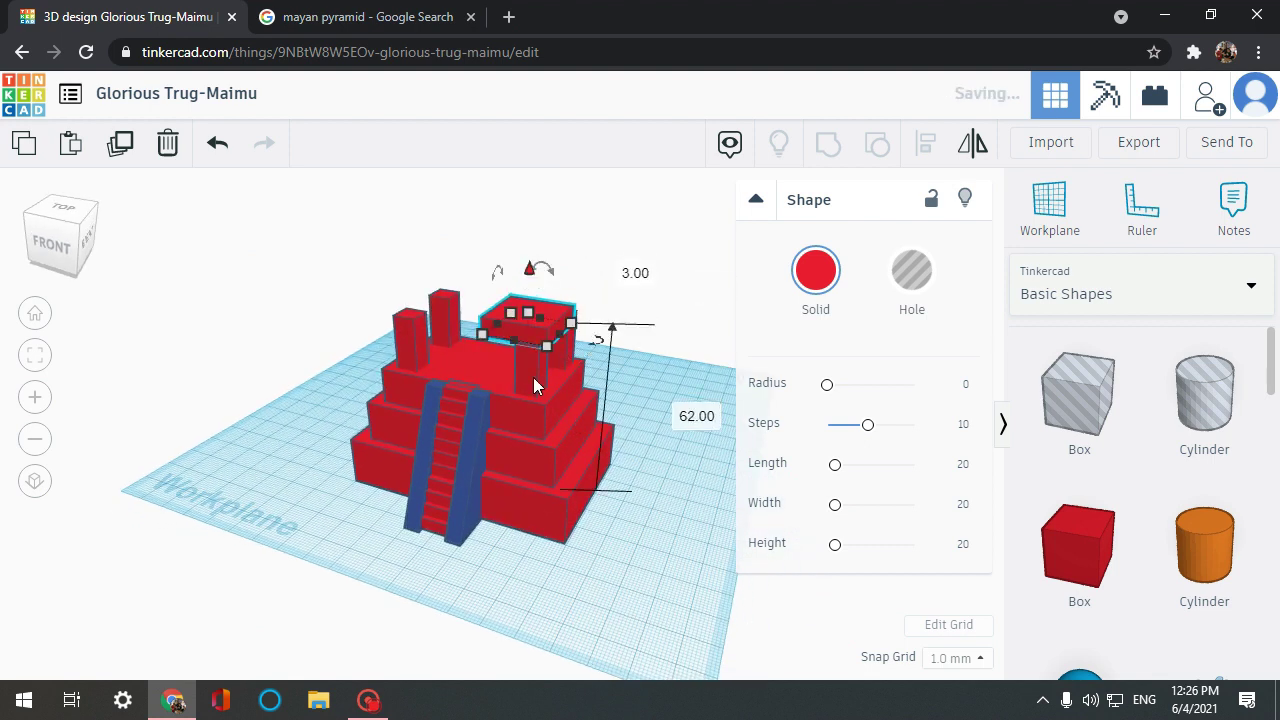
Step: Stretch the slab over all four pillars to about 57 mm wide and 34 mm deep, and fine-tune its front and rear edges
{"action": "right_click_drag", "start_coordinate": [501, 606], "coordinate": [628, 651]}
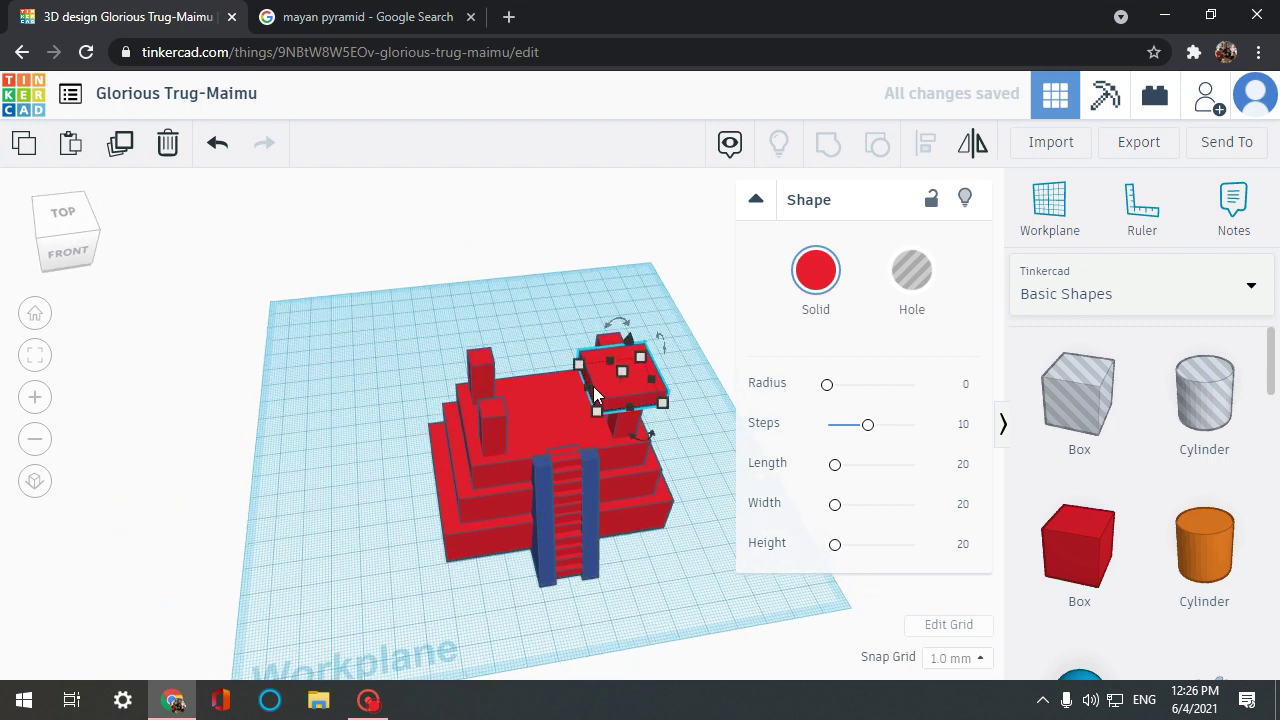
{"action": "left_click_drag", "start_coordinate": [591, 386], "coordinate": [466, 403]}
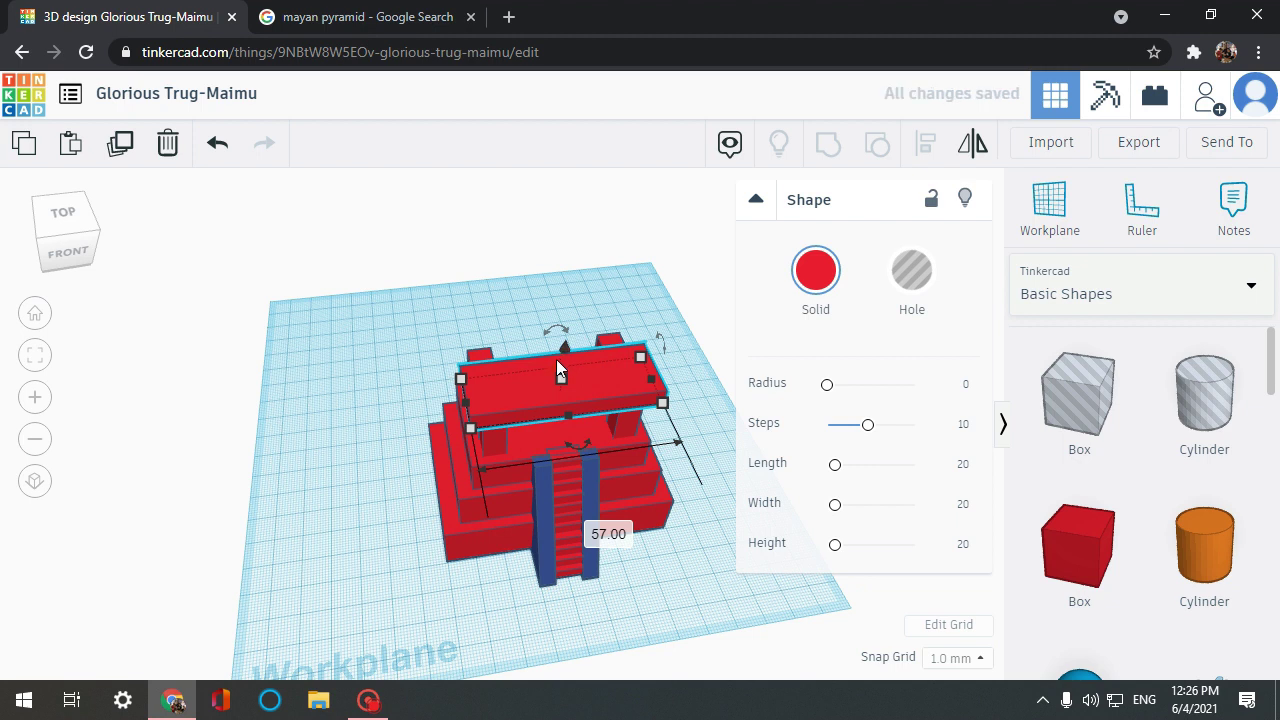
{"action": "left_click_drag", "start_coordinate": [557, 362], "coordinate": [537, 338]}
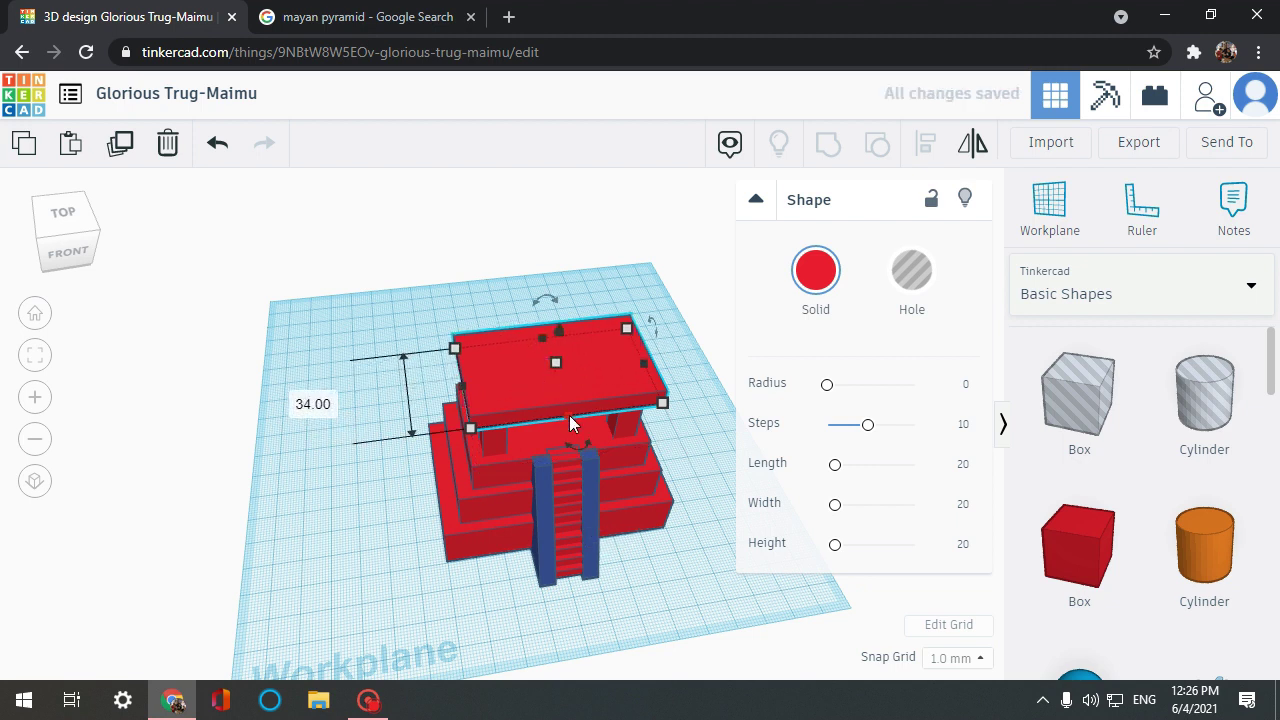
{"action": "left_click_drag", "start_coordinate": [569, 415], "coordinate": [560, 407]}
{"action": "scroll", "coordinate": [560, 489], "scroll_direction": "up", "scroll_amount": 3}
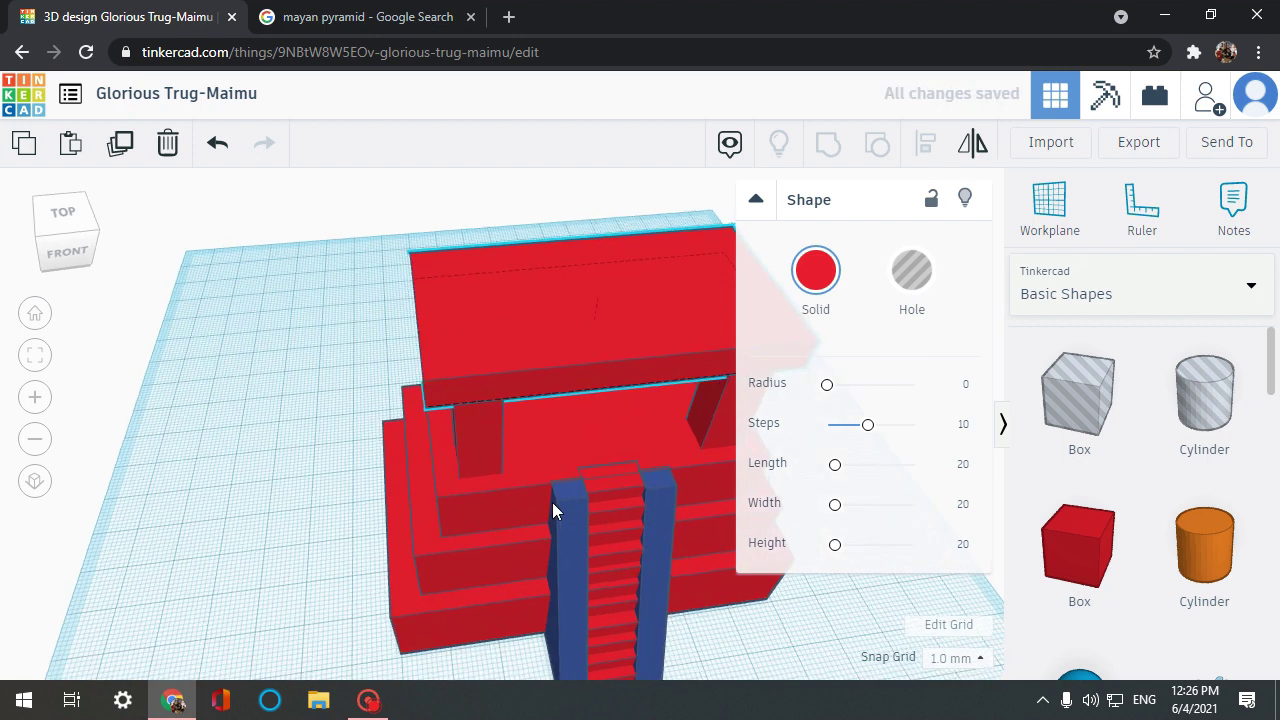
{"action": "right_click_drag", "start_coordinate": [552, 502], "coordinate": [1019, 539]}
{"action": "scroll", "coordinate": [500, 514], "scroll_direction": "down", "scroll_amount": 3}
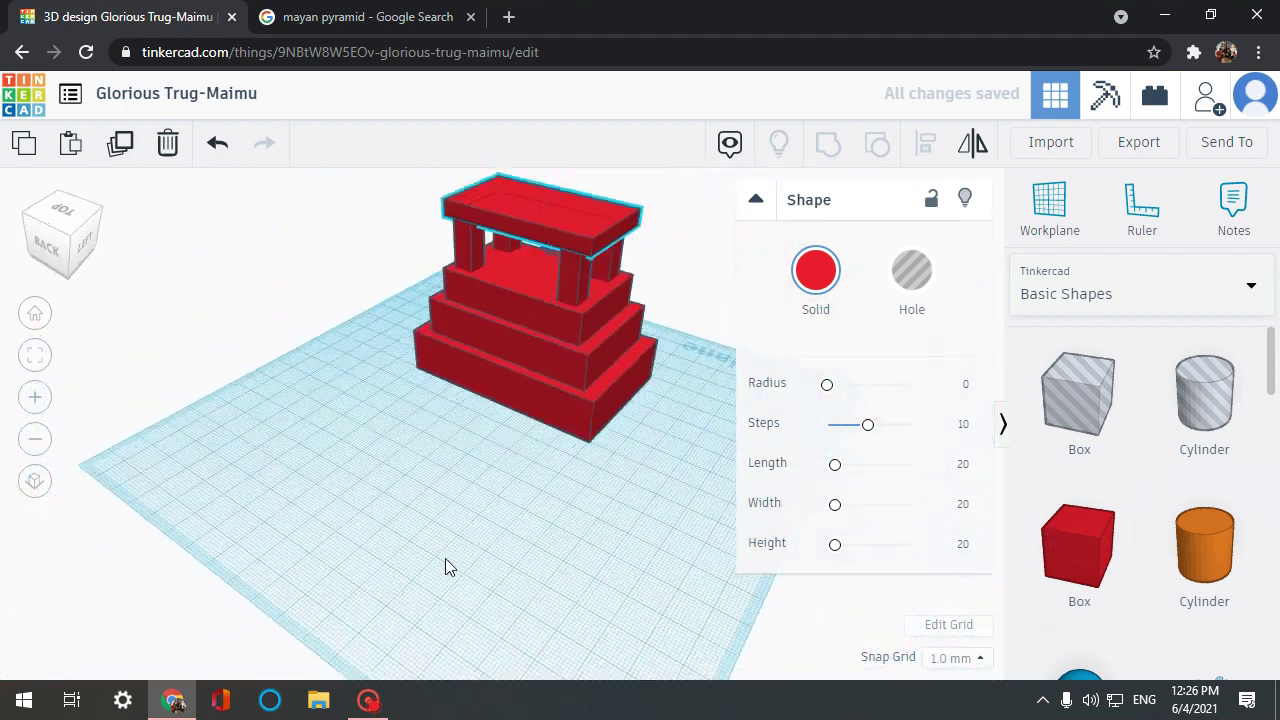
{"action": "right_click_drag", "start_coordinate": [446, 567], "coordinate": [563, 367]}
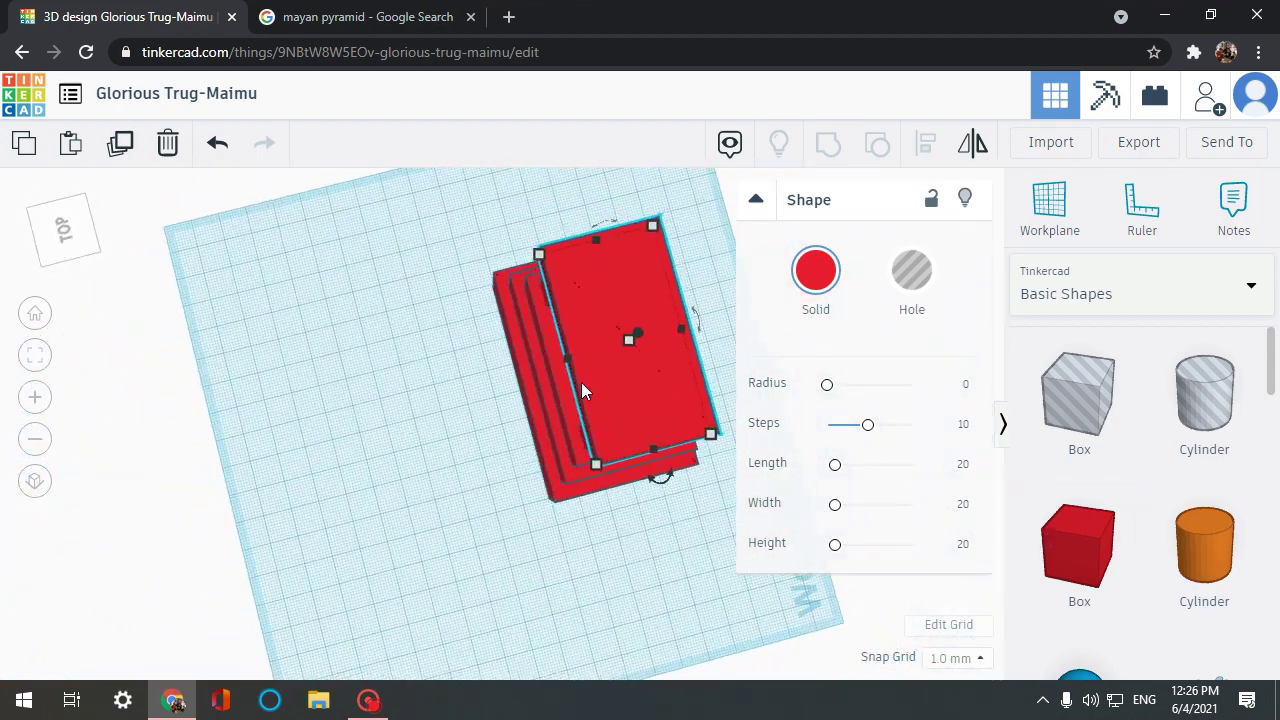
{"action": "scroll", "coordinate": [576, 378], "scroll_direction": "up", "scroll_amount": 3}
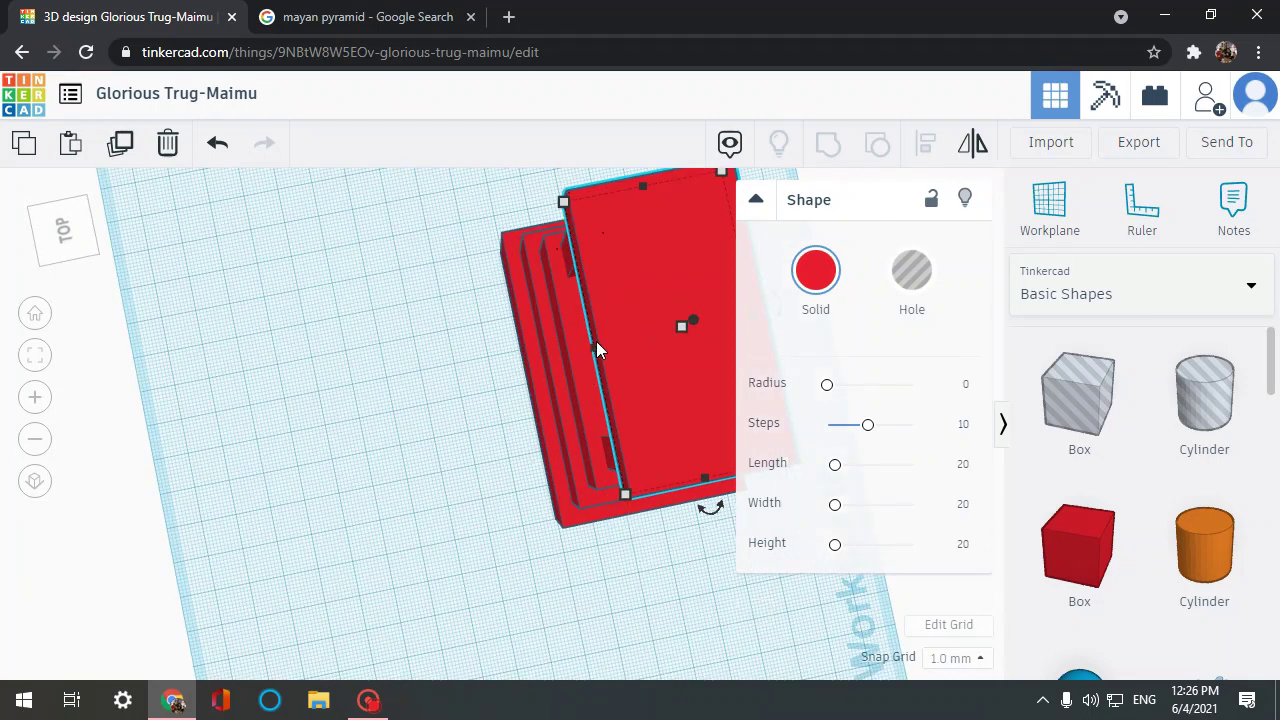
{"action": "mouse_move", "coordinate": [596, 342]}
{"action": "left_mouse_down"}
{"action": "mouse_move", "coordinate": [620, 343]}
{"action": "mouse_move", "coordinate": [601, 342]}
{"action": "left_mouse_up"}
Step: Add a smaller second slab on top of the roof slab and set its height to 4 mm
{"action": "right_click_drag", "start_coordinate": [410, 374], "coordinate": [544, 377]}
{"action": "scroll", "coordinate": [532, 400], "scroll_direction": "down", "scroll_amount": 3}
{"action": "scroll", "coordinate": [544, 377], "scroll_direction": "up", "scroll_amount": 1}
{"action": "left_click", "coordinate": [538, 225]}
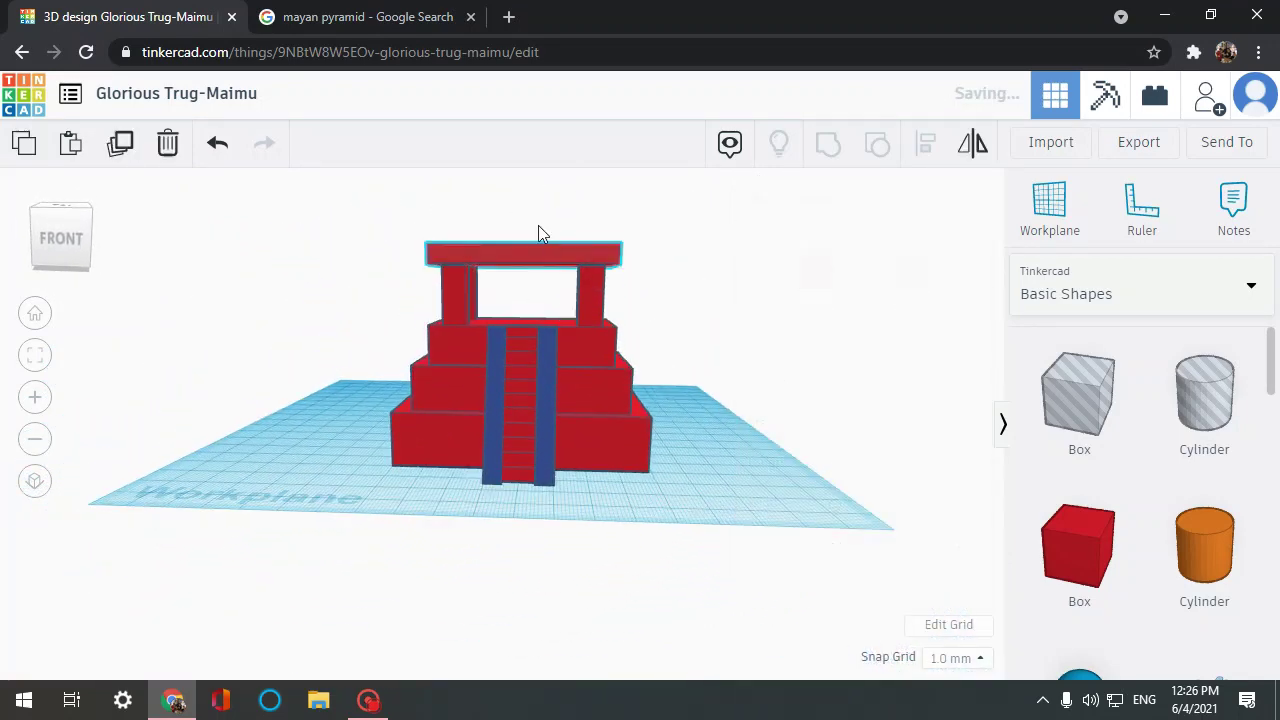
{"action": "left_click", "coordinate": [538, 233]}
{"action": "mouse_move", "coordinate": [528, 199]}
{"action": "left_mouse_down"}
{"action": "mouse_move", "coordinate": [523, 177]}
{"action": "mouse_move", "coordinate": [532, 236]}
{"action": "mouse_move", "coordinate": [527, 224]}
{"action": "left_mouse_up"}
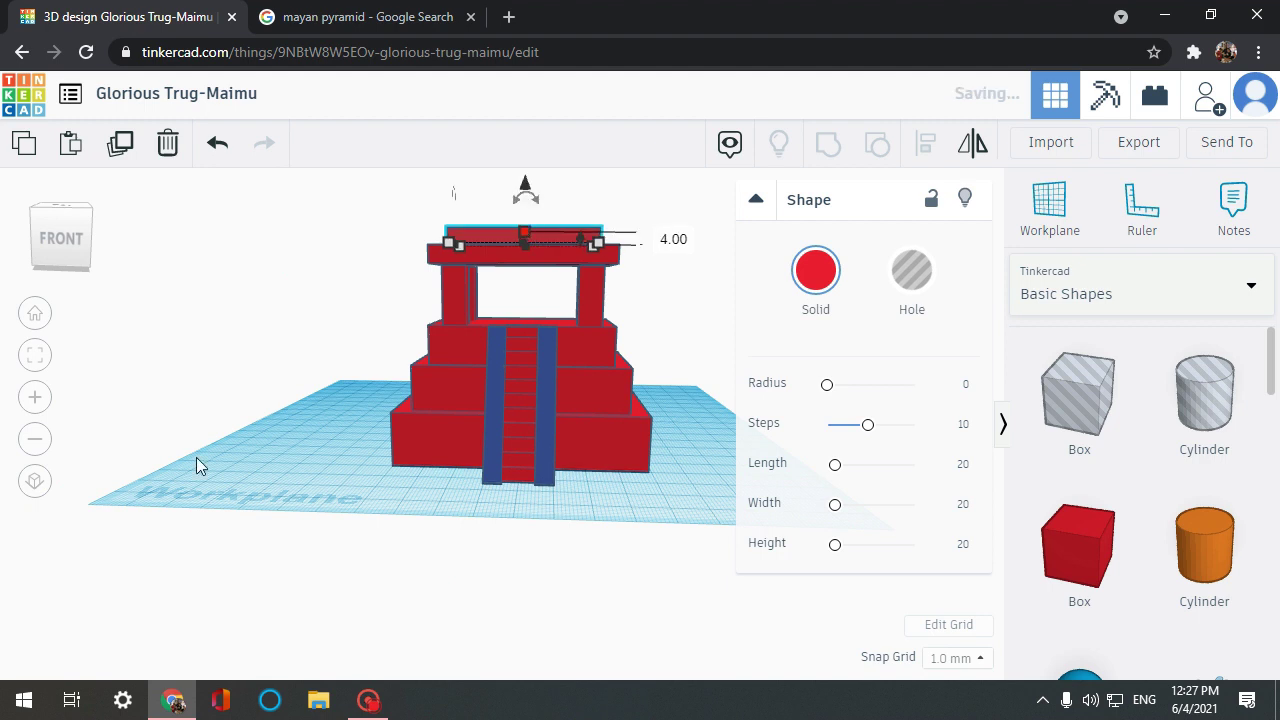
Step: Add a half sphere to the right of the staircase and raise it to 71 mm above the workplane
{"action": "right_click_drag", "start_coordinate": [276, 396], "coordinate": [616, 322]}
{"action": "scroll", "coordinate": [648, 364], "scroll_direction": "up", "scroll_amount": 5}
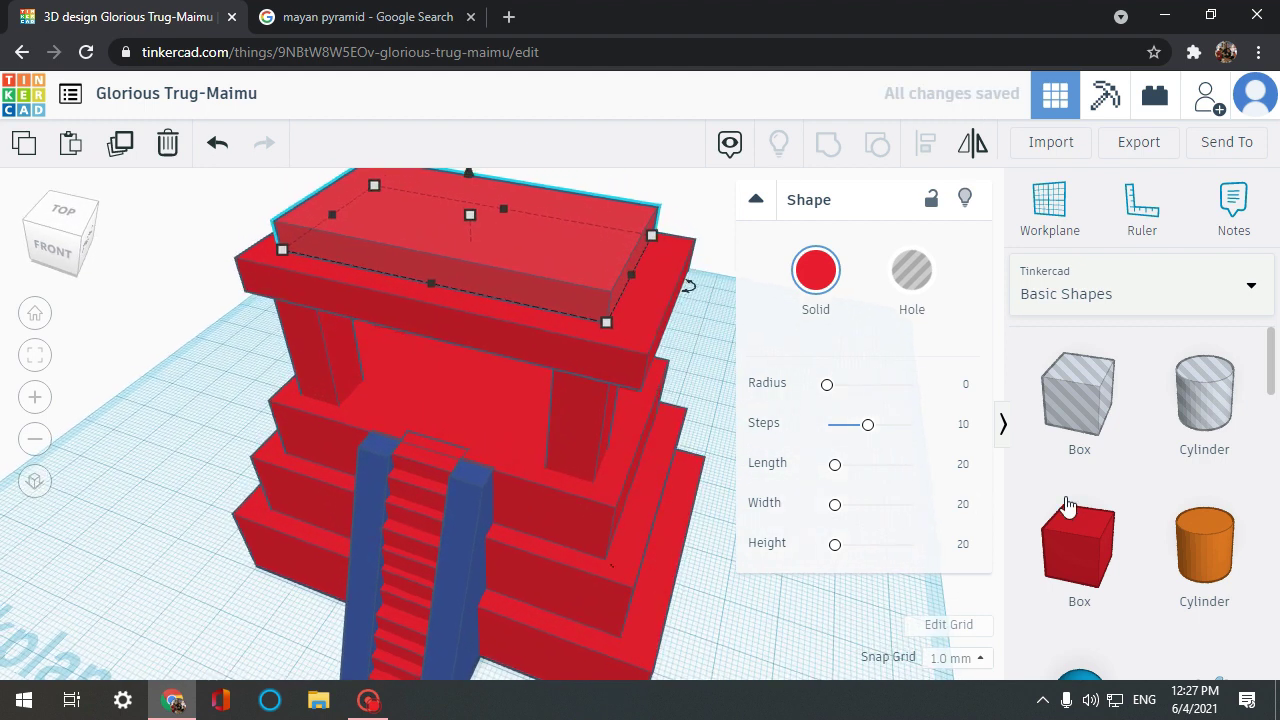
{"action": "scroll", "coordinate": [1107, 565], "scroll_direction": "down", "scroll_amount": 5}
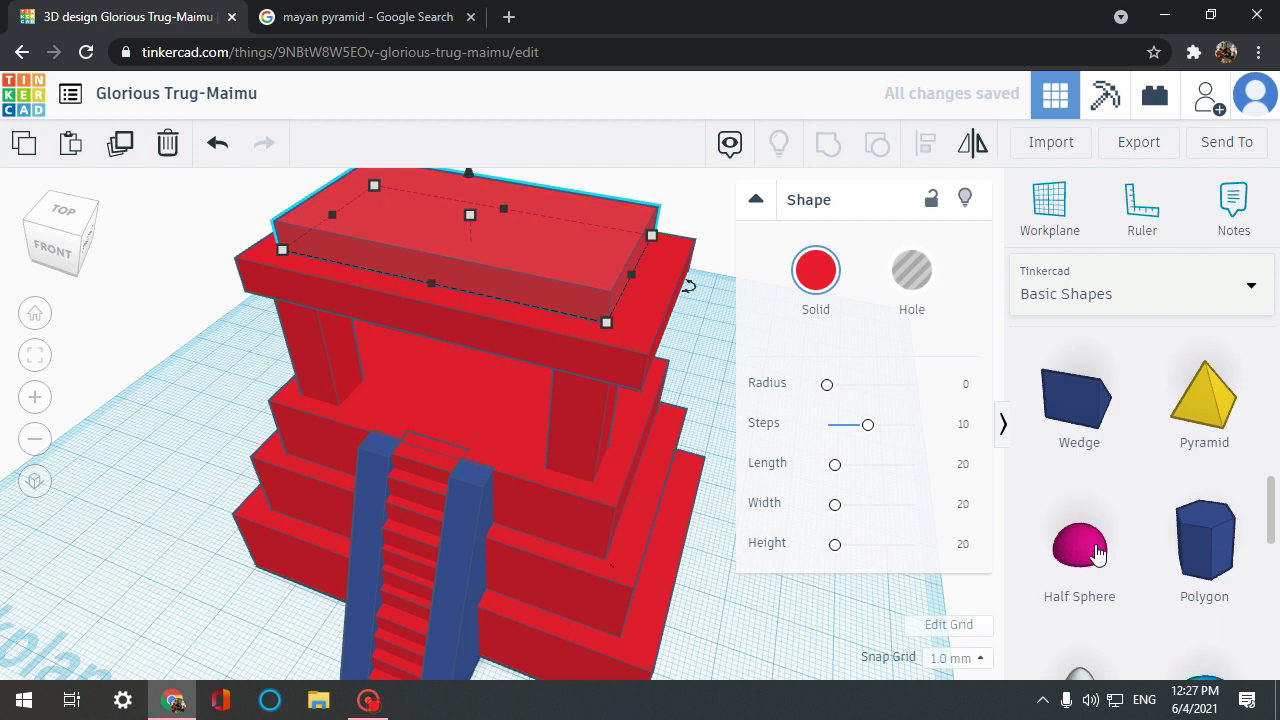
{"action": "left_click_drag", "start_coordinate": [1079, 545], "coordinate": [559, 646]}
{"action": "left_click", "coordinate": [581, 565]}
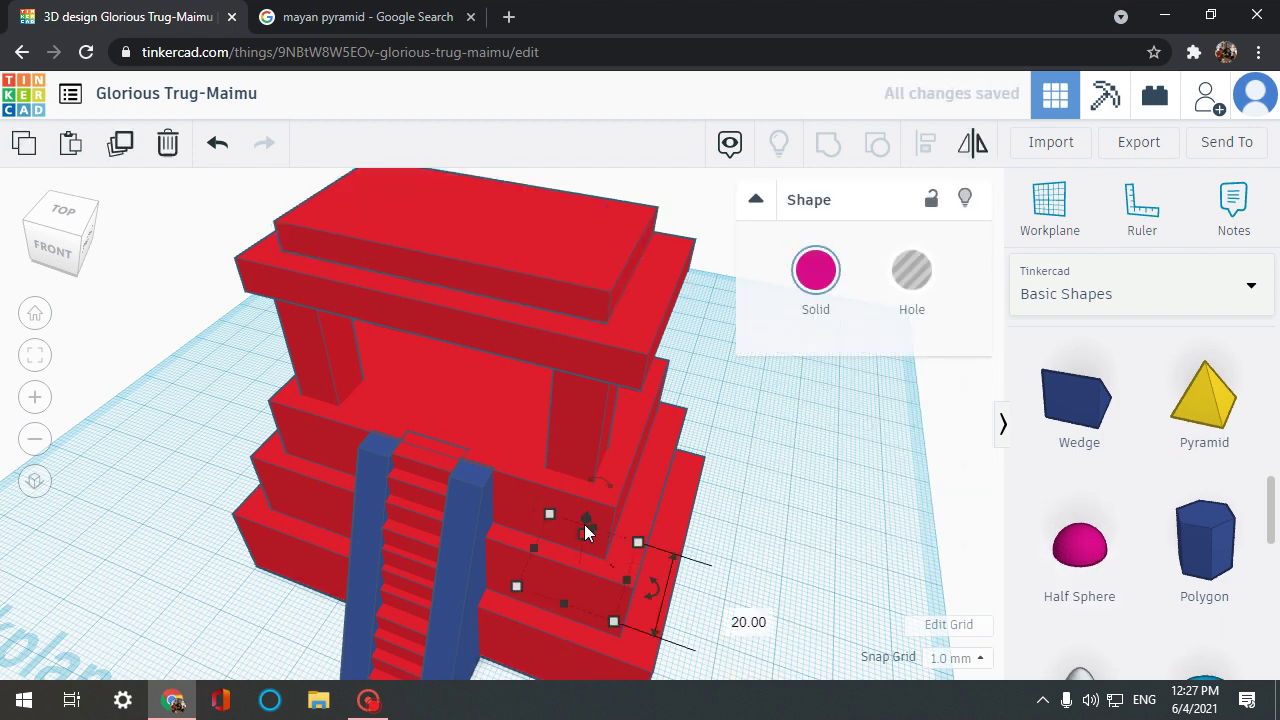
{"action": "left_click_drag", "start_coordinate": [585, 511], "coordinate": [594, 98]}
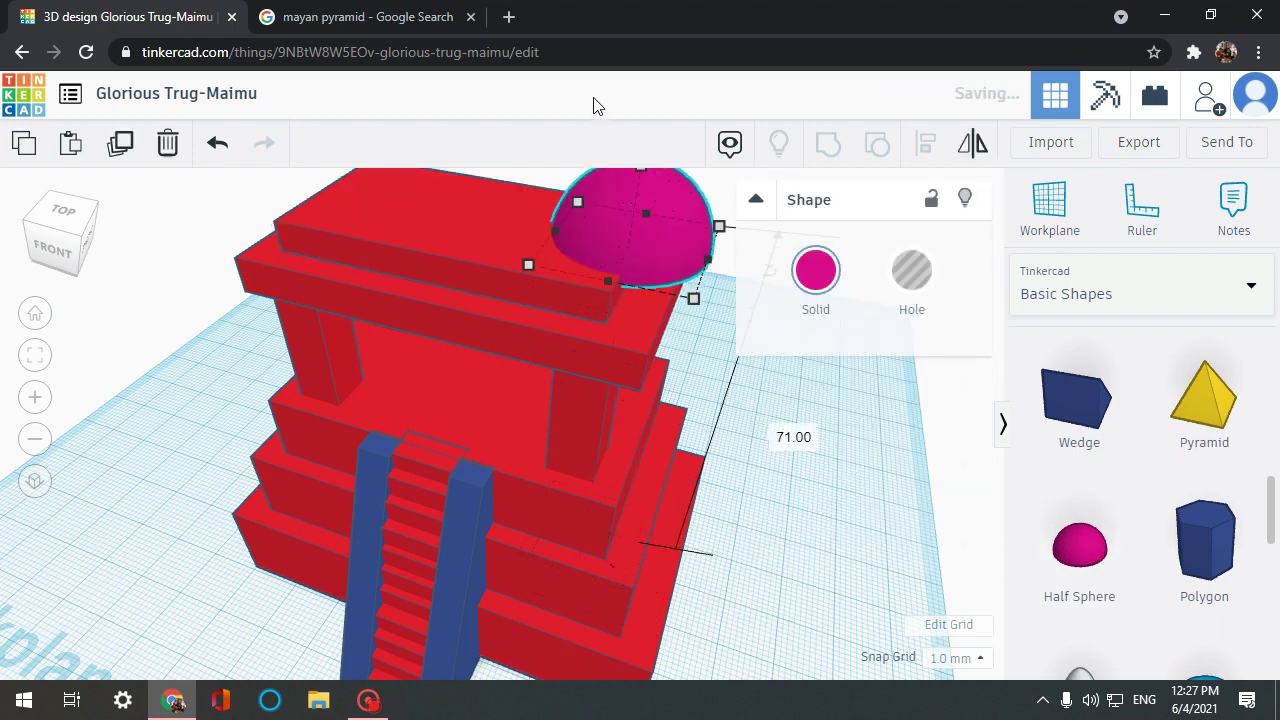
Step: Move the half sphere left until it sits on the right end of the upper roof slab
{"action": "key", "text": "Left"}
{"action": "key", "text": "Left"}
{"action": "key", "text": "Left"}
{"action": "key", "text": "Left"}
{"action": "key", "text": "Left"}
{"action": "key", "text": "Left"}
{"action": "key", "text": "Left"}
{"action": "key", "text": "Left"}
{"action": "key", "text": "Left"}
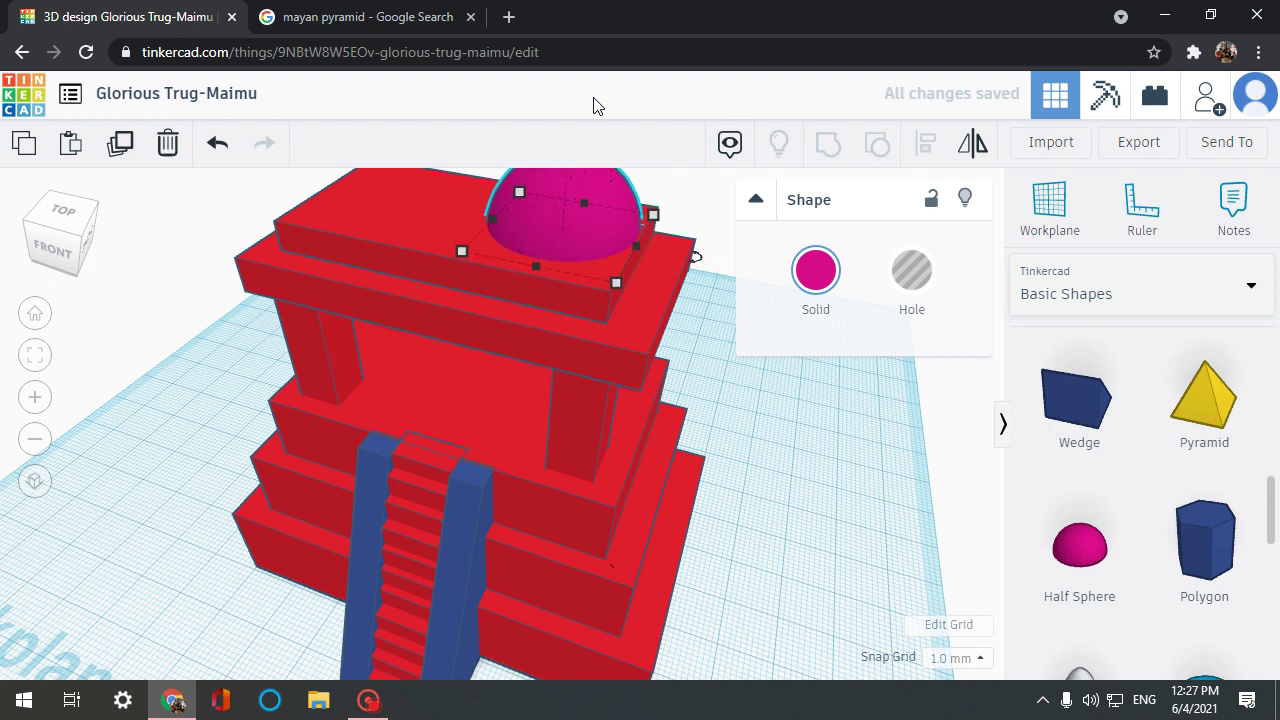
Step: Scale the half sphere down proportionally so it becomes a small dome on the upper roof slab
{"action": "scroll", "coordinate": [720, 426], "scroll_direction": "down", "scroll_amount": 3}
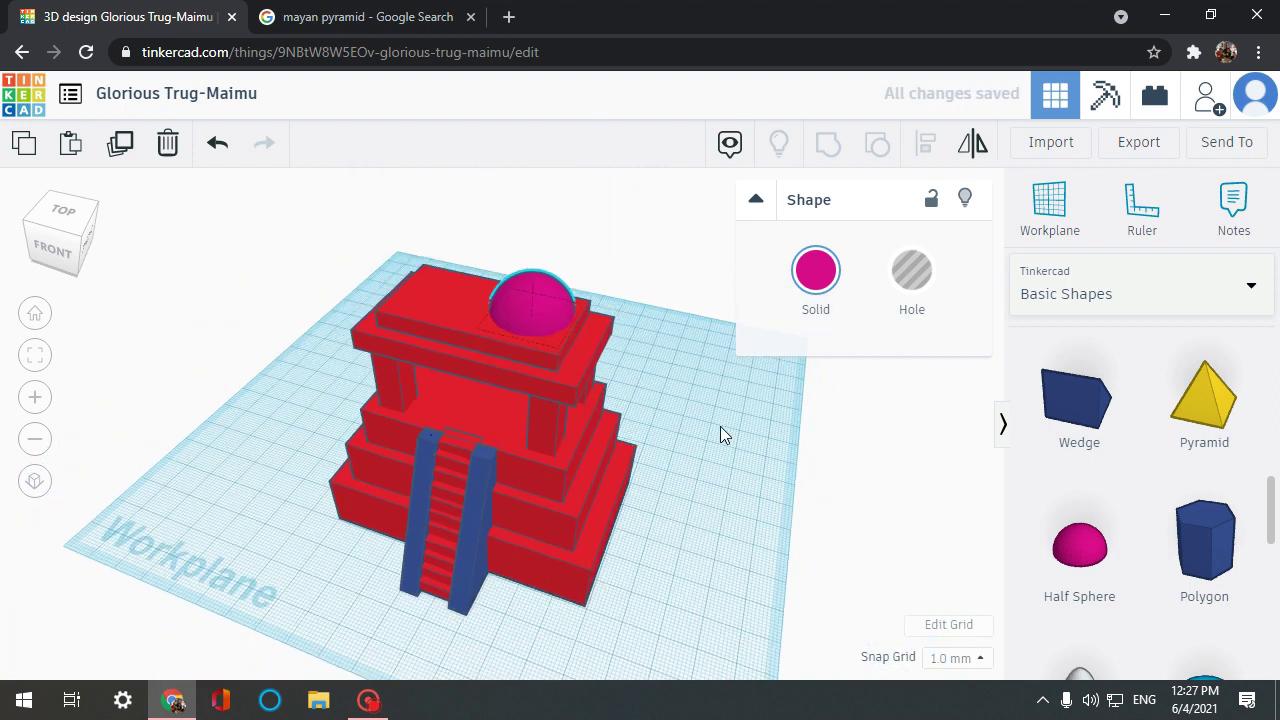
{"action": "scroll", "coordinate": [533, 277], "scroll_direction": "down", "scroll_amount": 1}
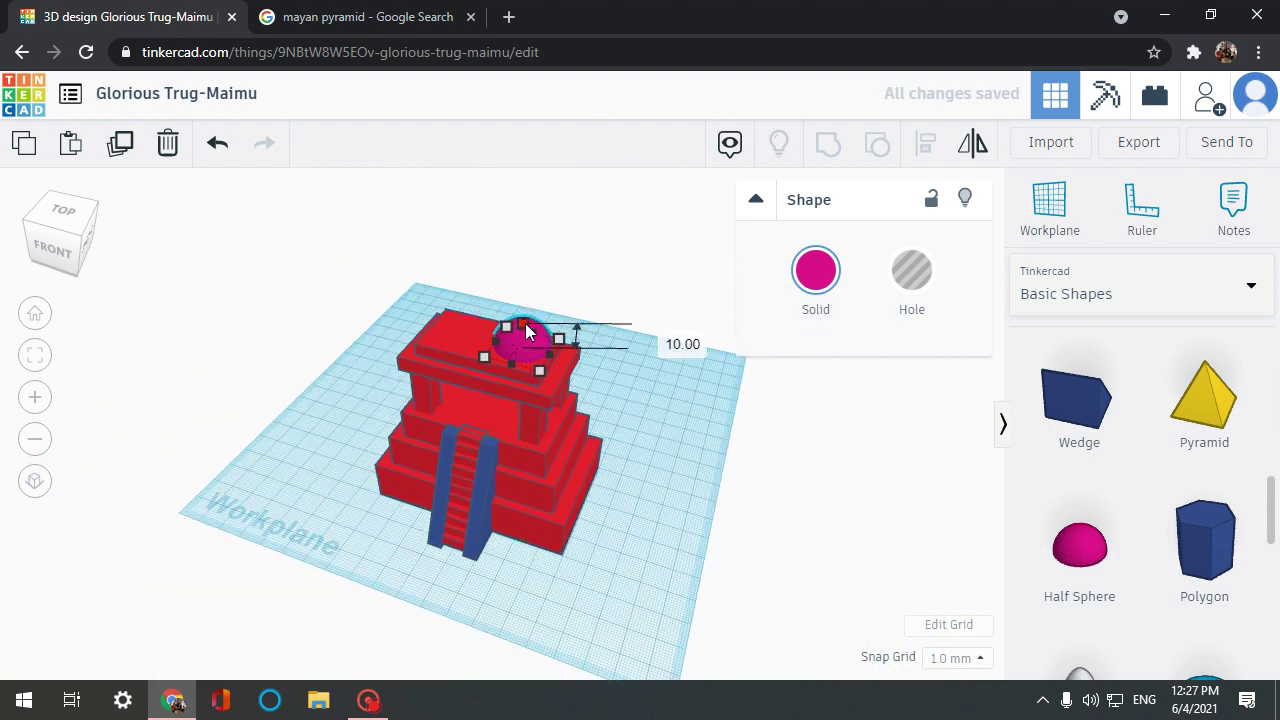
{"action": "left_click_drag", "start_coordinate": [528, 332], "coordinate": [531, 346]}
{"action": "scroll", "coordinate": [614, 460], "scroll_direction": "up", "scroll_amount": 3}
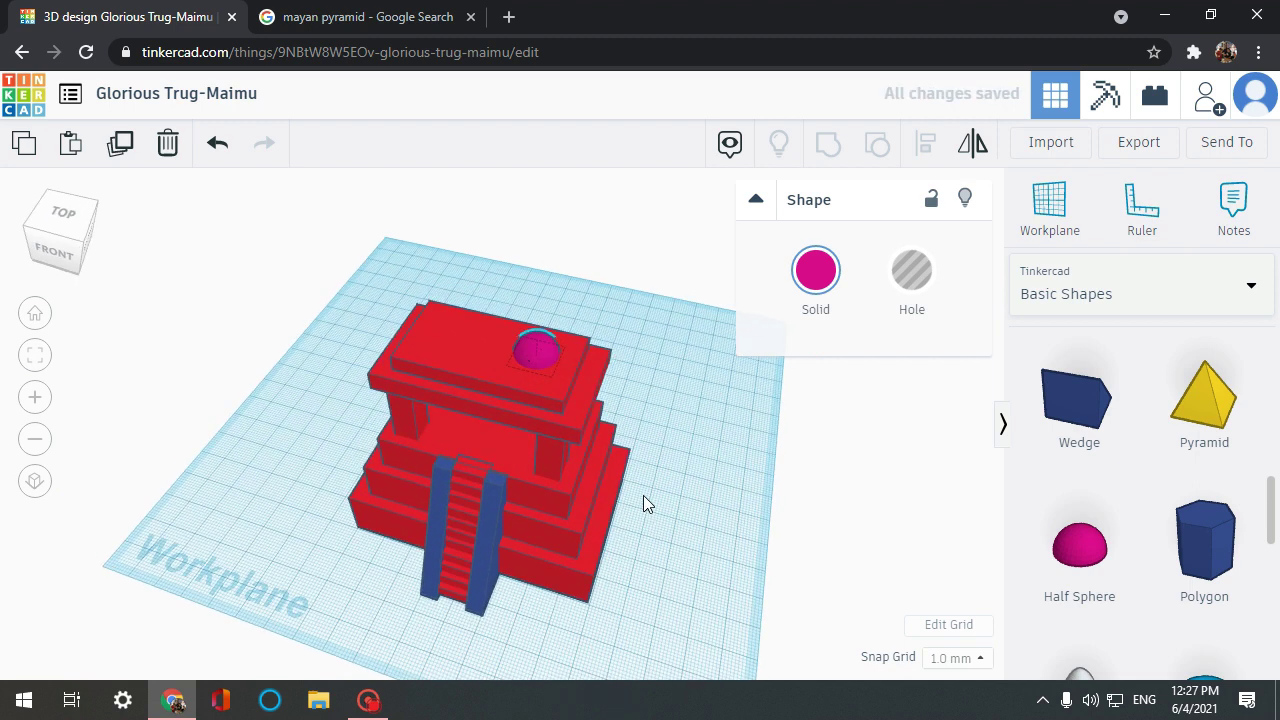
{"action": "scroll", "coordinate": [643, 495], "scroll_direction": "up", "scroll_amount": 3}
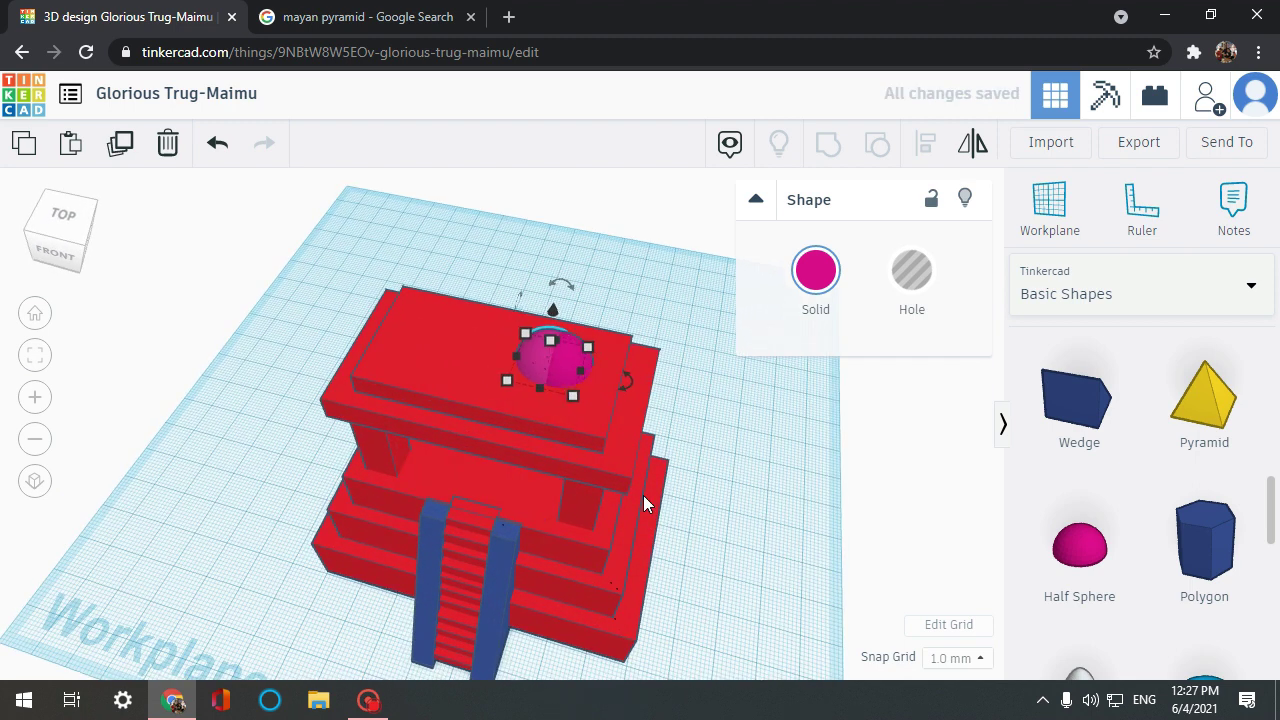
Step: Duplicate the dome twice, offsetting each copy left to form a row of three along the upper roof slab
{"action": "key", "text": "Left"}
{"action": "key", "text": "Left"}
{"action": "key", "text": "Left"}
{"action": "key", "text": "Left"}
{"action": "key", "text": "Left"}
{"action": "key", "text": "Left"}
{"action": "key", "text": "Left"}
{"action": "key", "text": "Left"}
{"action": "key", "text": "Left"}
{"action": "key", "text": "Left"}
{"action": "key", "text": "Left"}
{"action": "key", "text": "Left"}
{"action": "key", "text": "Left"}
{"action": "key", "text": "Left"}
{"action": "key", "text": "Left"}
{"action": "key", "text": "Left"}
{"action": "key", "text": "Left"}
{"action": "key", "text": "Left"}
{"action": "key", "text": "ctrl+d"}
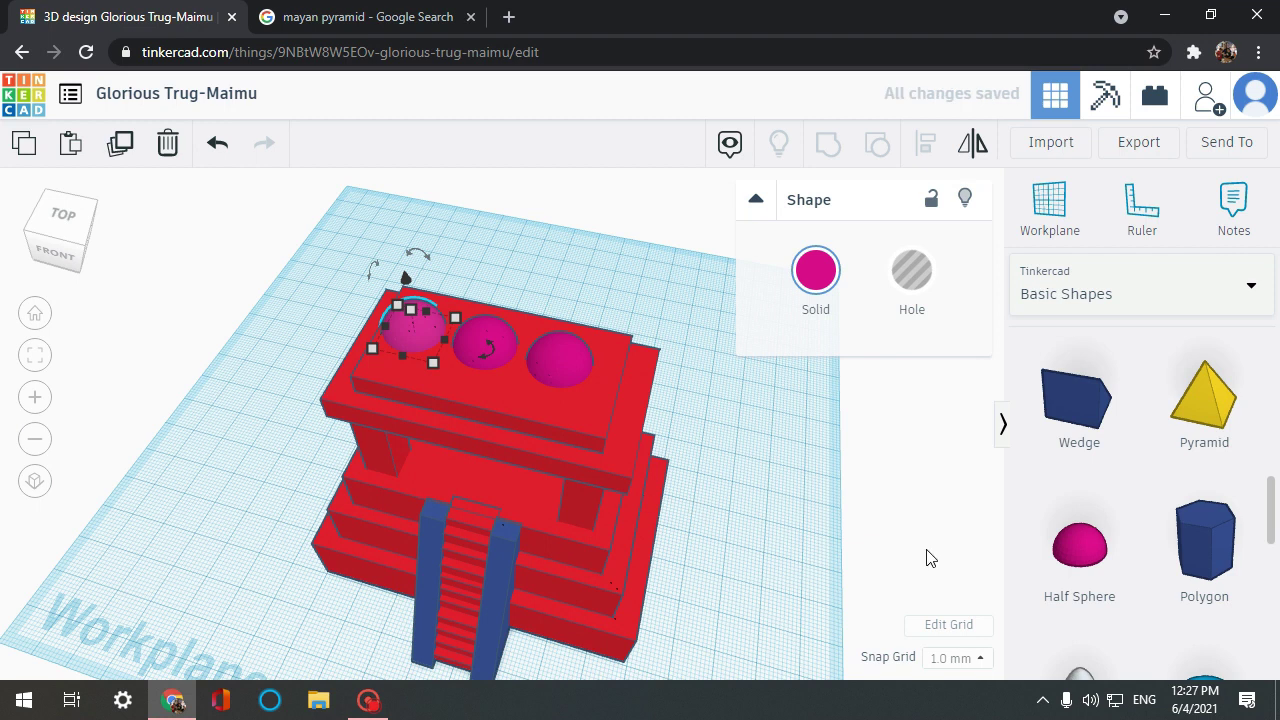
Step: Nudge the right dome 2 mm and the middle and left domes 1 mm to the right
{"action": "left_click", "coordinate": [579, 353]}
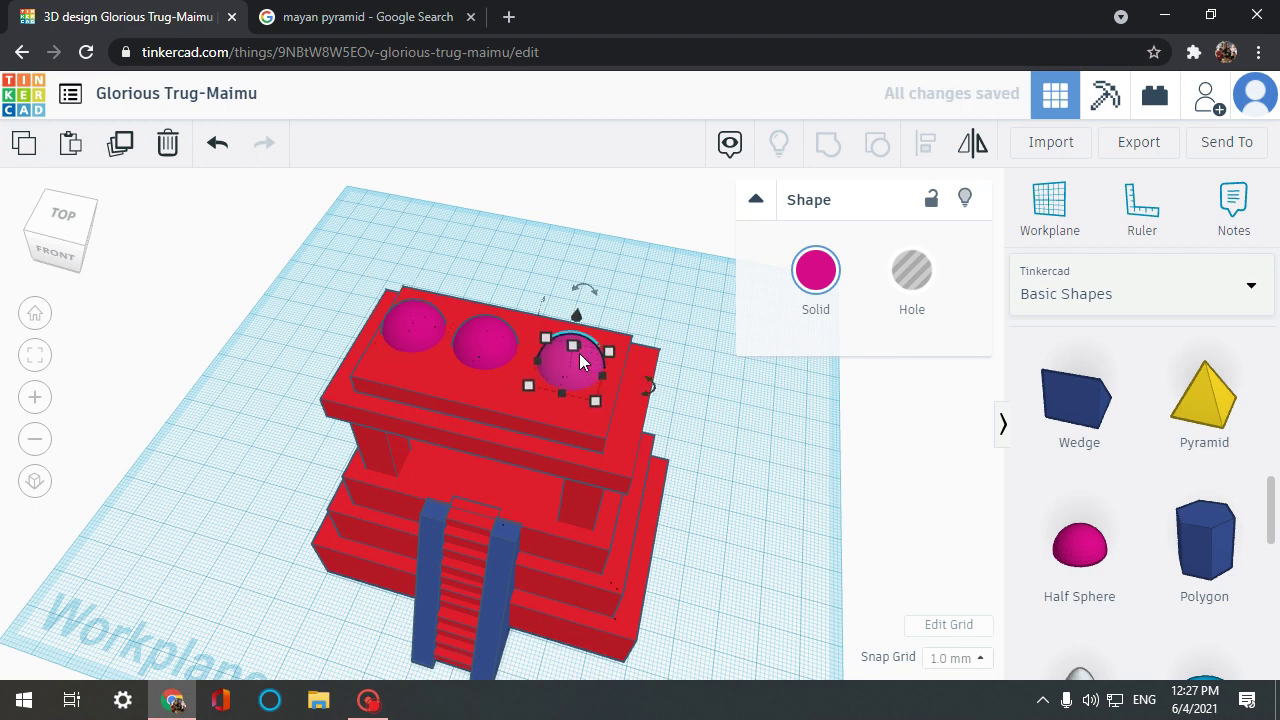
{"action": "left_click", "coordinate": [476, 344]}
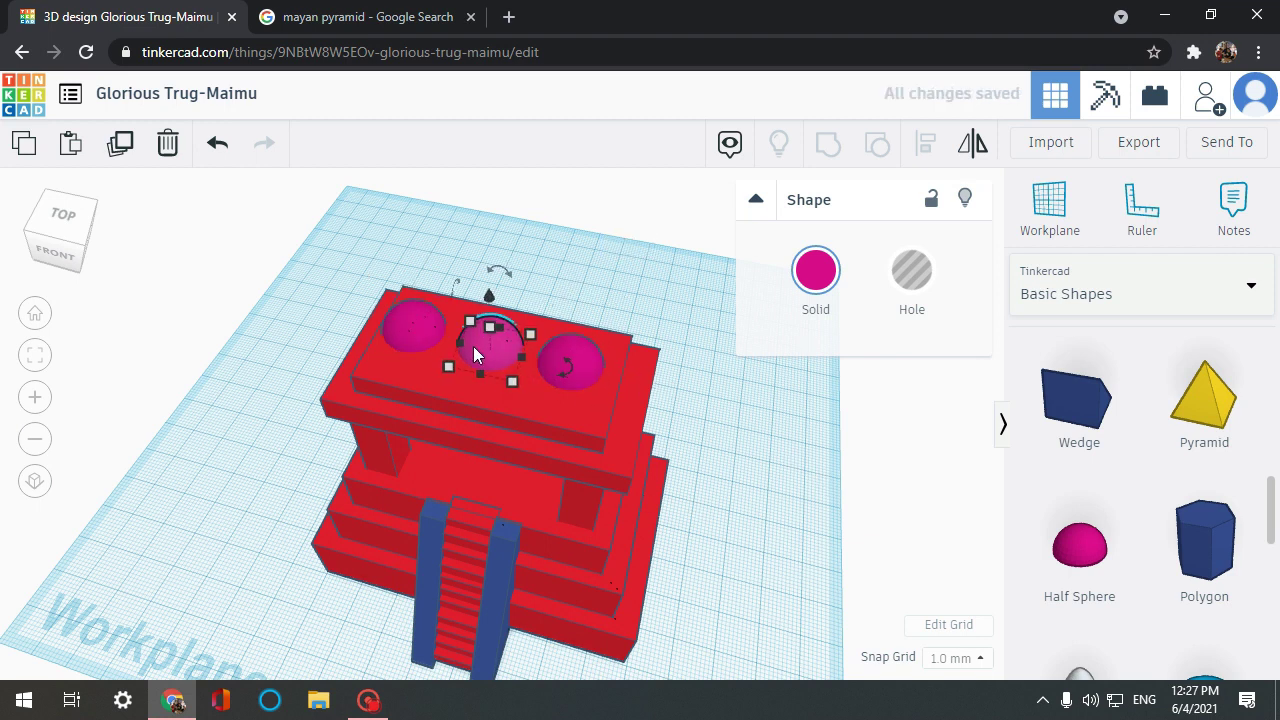
{"action": "left_click", "coordinate": [414, 323]}
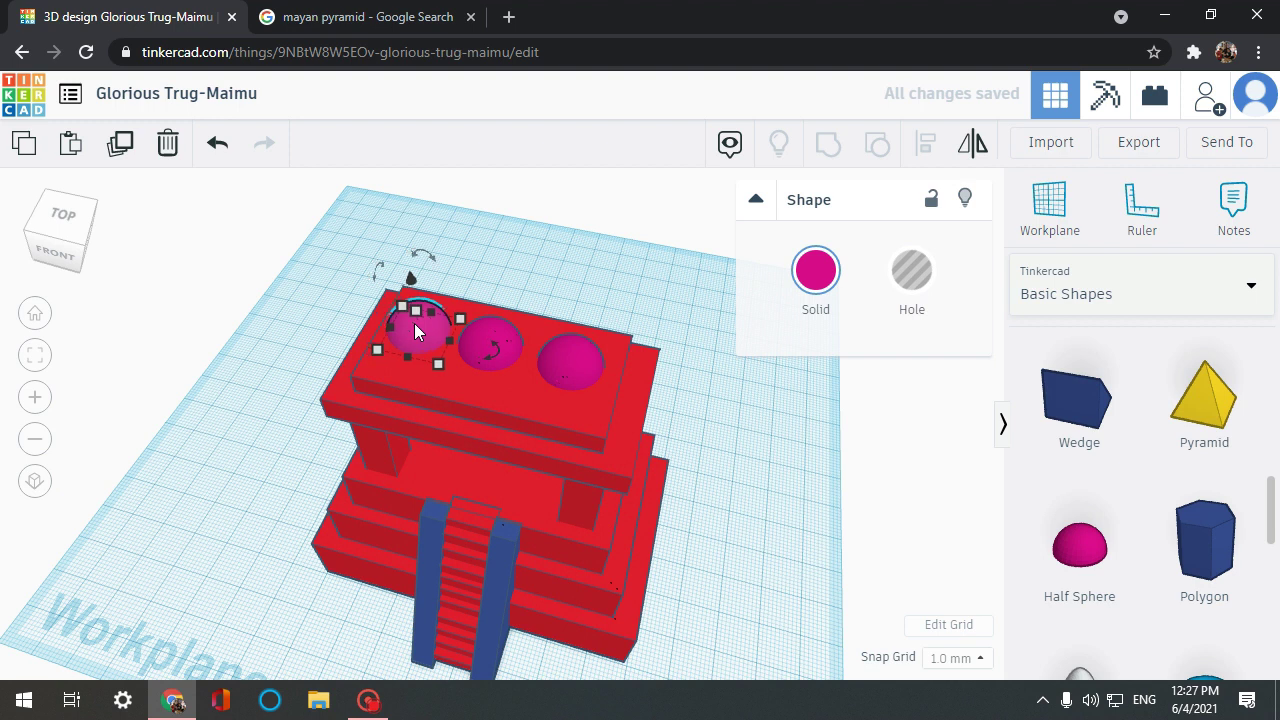
{"action": "left_click", "coordinate": [666, 253]}
Step: Nudge each of the three domes 1 mm toward the front to centre the row on the roof
{"action": "right_click_drag", "start_coordinate": [730, 286], "coordinate": [776, 334]}
{"action": "left_click", "coordinate": [615, 540]}
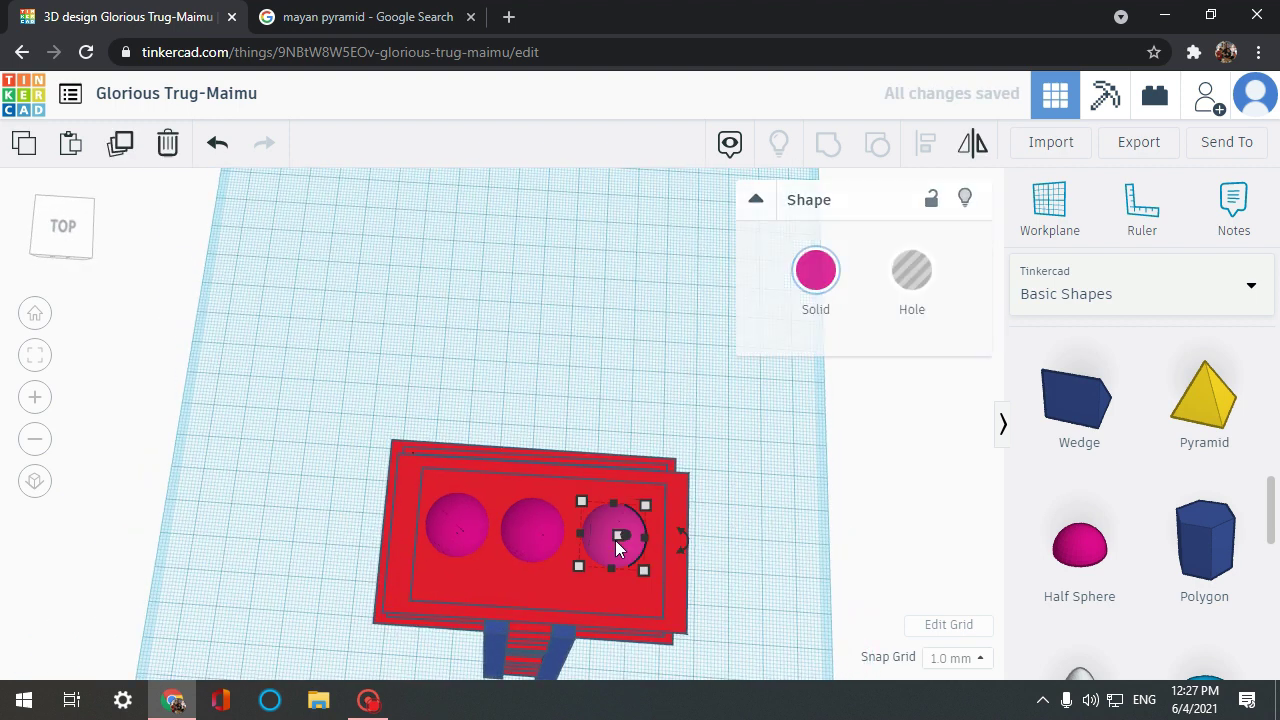
{"action": "left_click", "coordinate": [535, 528]}
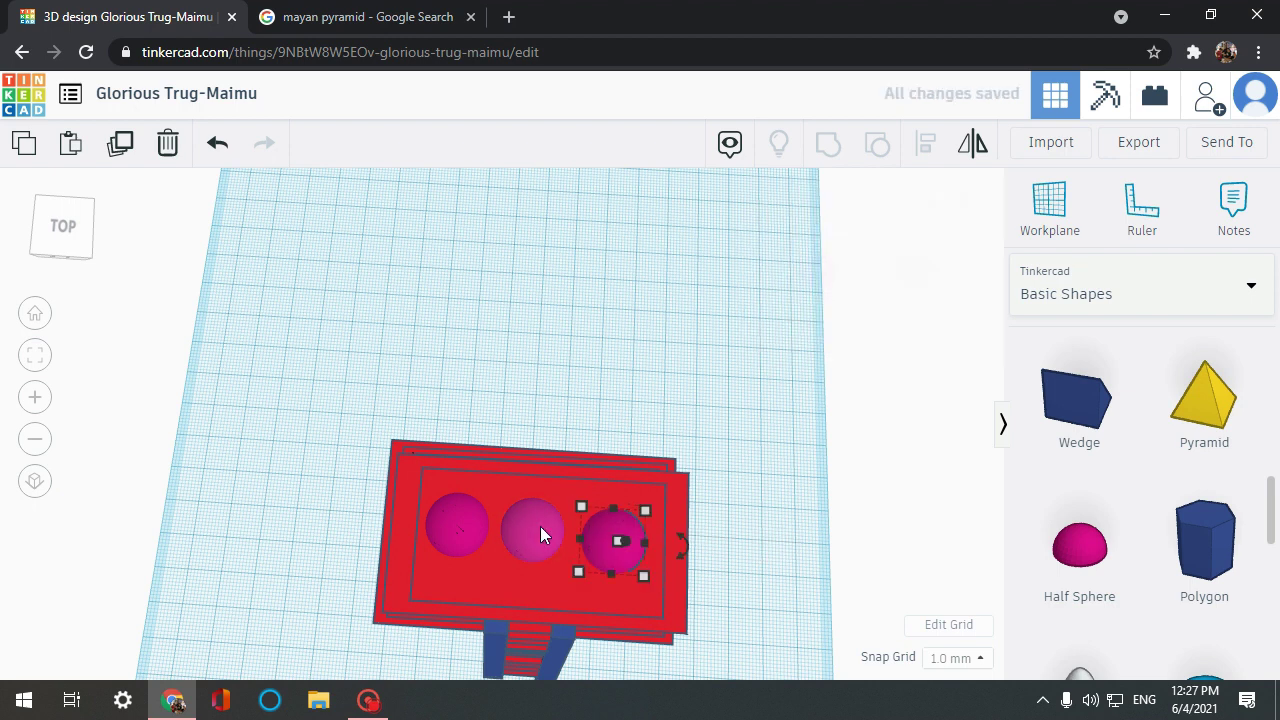
{"action": "left_click", "coordinate": [459, 523]}
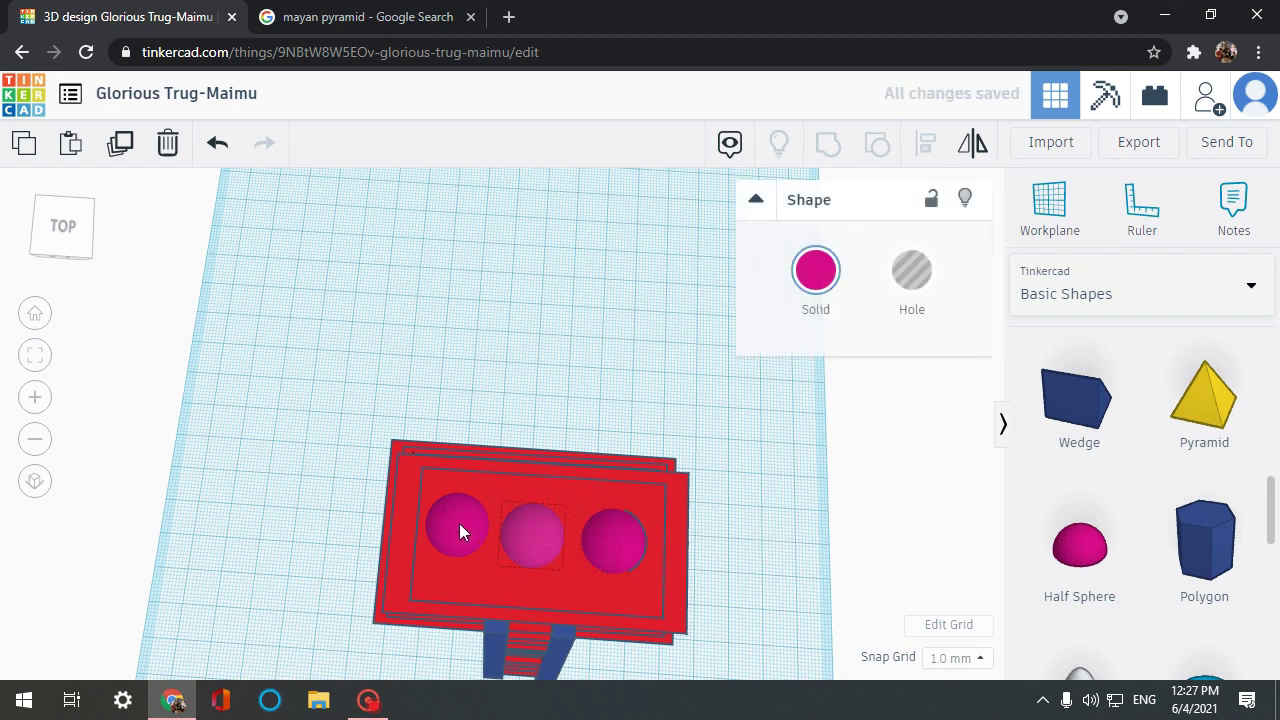
Step: Nudge the right and middle domes another 1 mm to the right to even out the spacing
{"action": "left_click", "coordinate": [618, 550]}
{"action": "key", "text": "Right"}
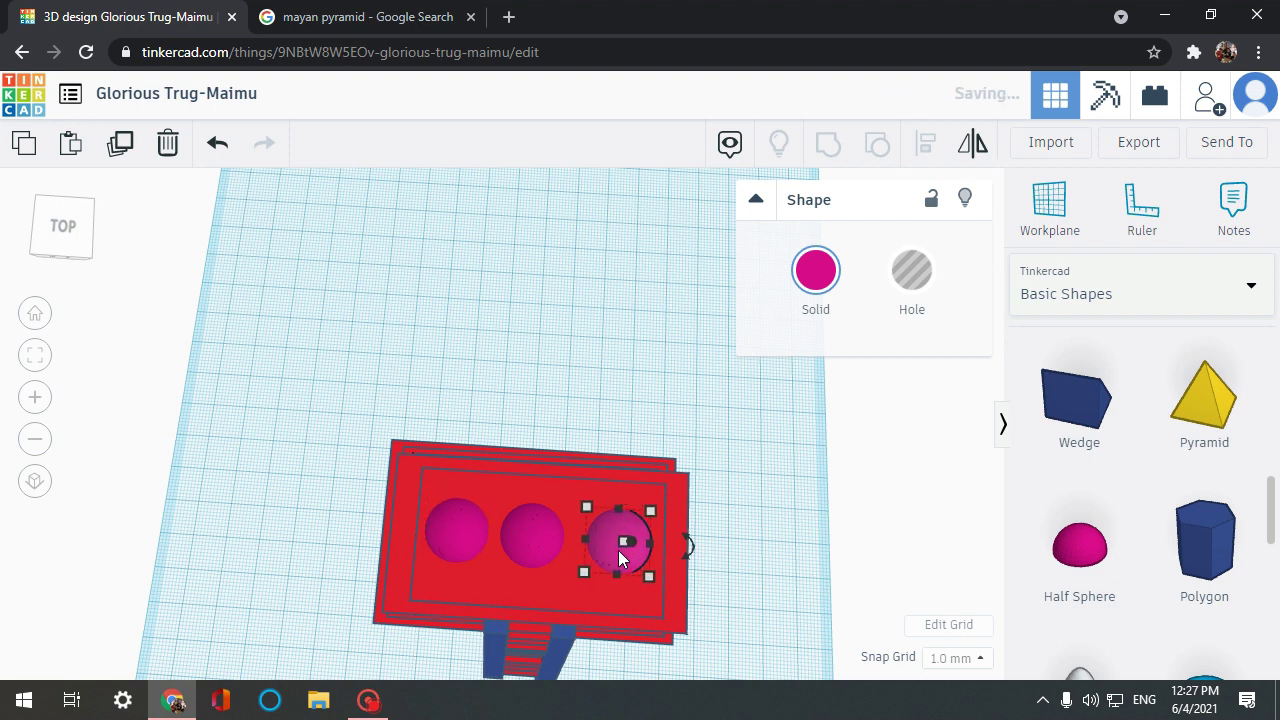
{"action": "left_click", "coordinate": [527, 516]}
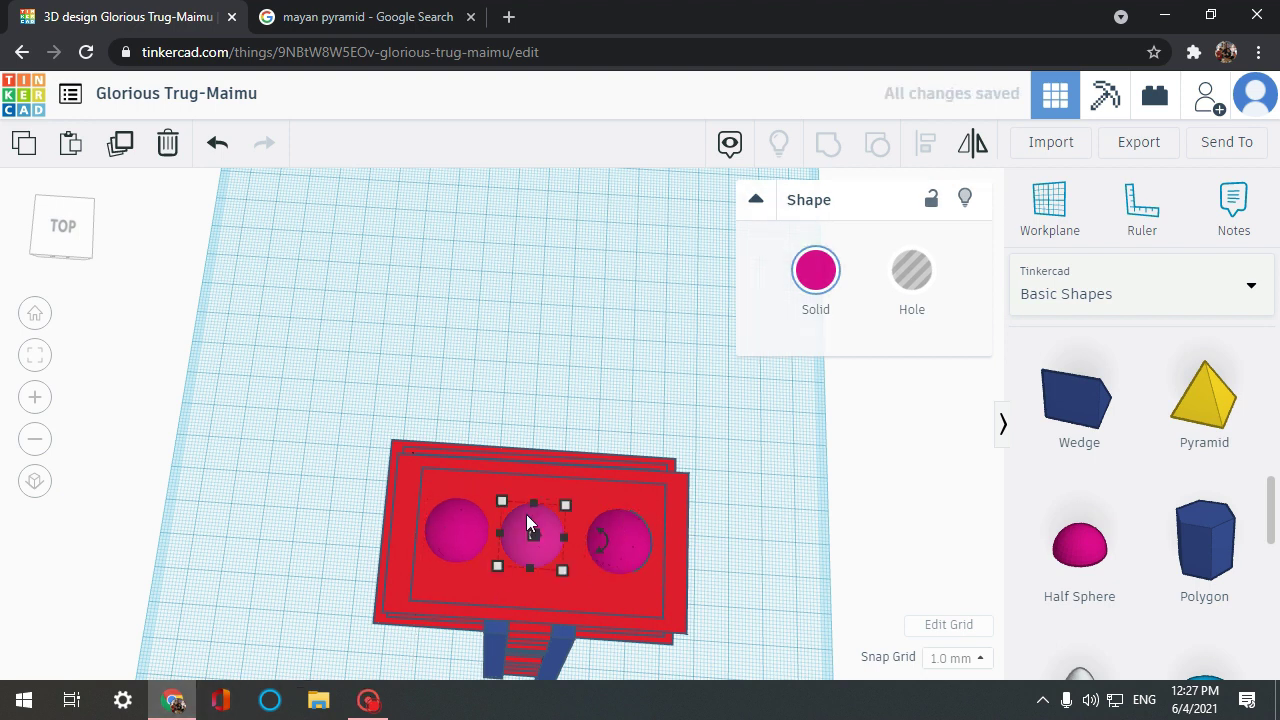
{"action": "key", "text": "Right"}
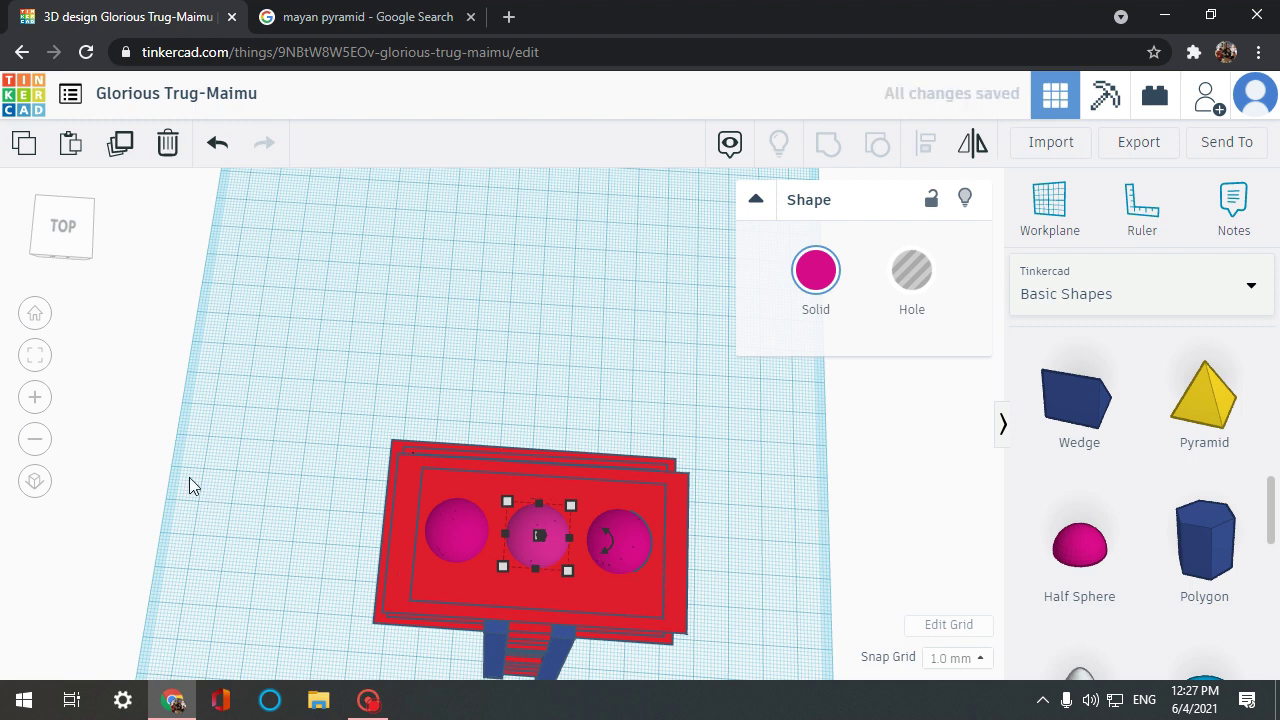
Step: Try colouring every shape of the pyramid model light grey
{"action": "left_click", "coordinate": [189, 477]}
{"action": "right_click_drag", "start_coordinate": [189, 477], "coordinate": [201, 377]}
{"action": "scroll", "coordinate": [204, 388], "scroll_direction": "down", "scroll_amount": 3}
{"action": "scroll", "coordinate": [201, 377], "scroll_direction": "up", "scroll_amount": 3}
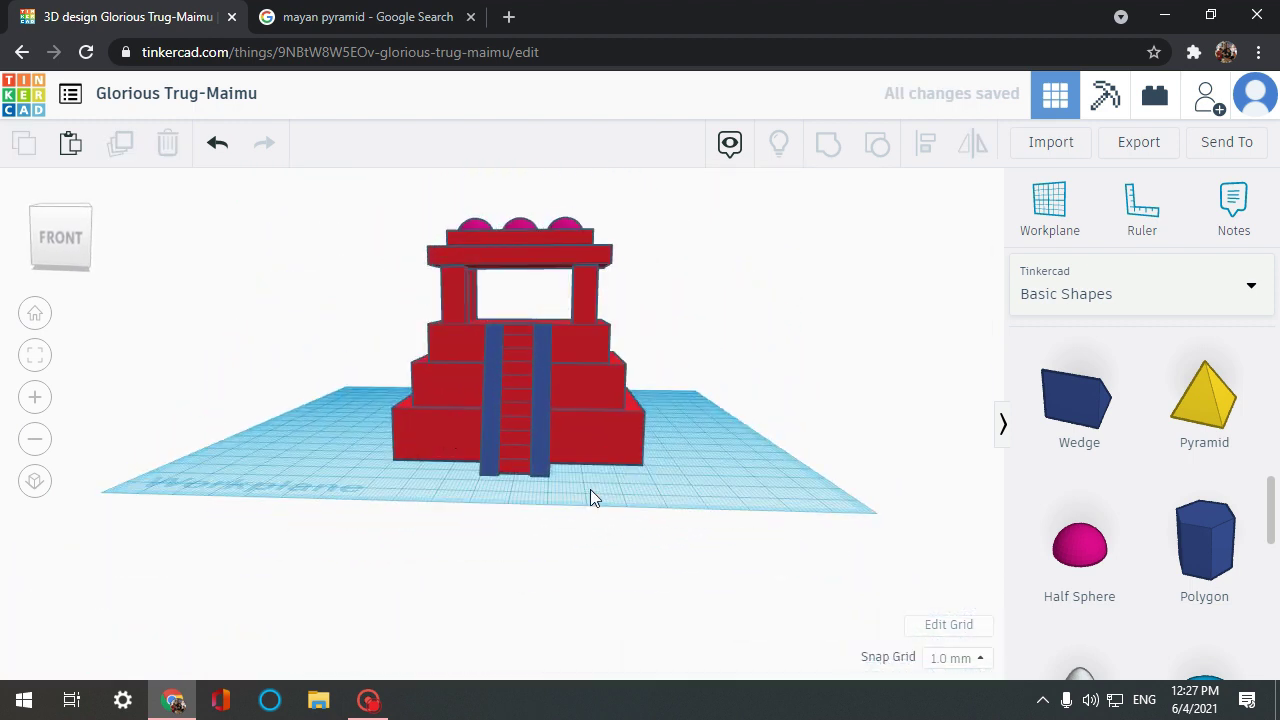
{"action": "left_click_drag", "start_coordinate": [590, 489], "coordinate": [606, 476]}
{"action": "left_click_drag", "start_coordinate": [763, 503], "coordinate": [62, 216]}
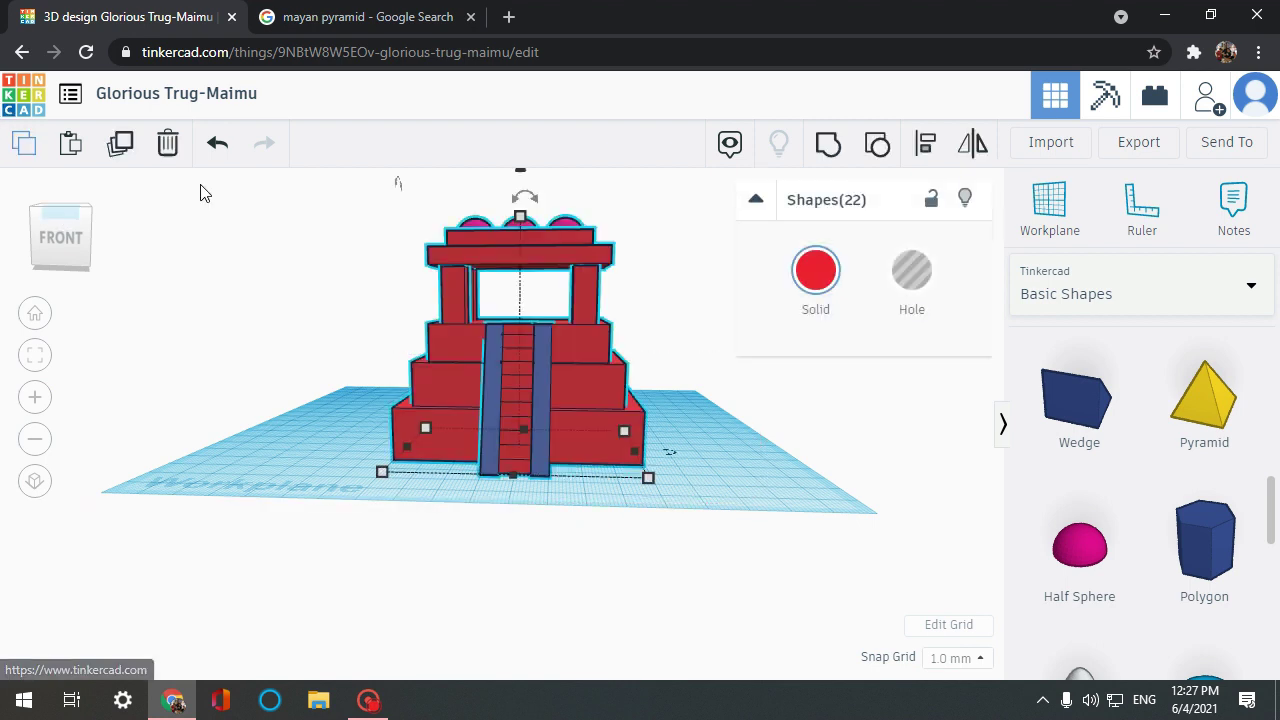
{"action": "left_click", "coordinate": [815, 272]}
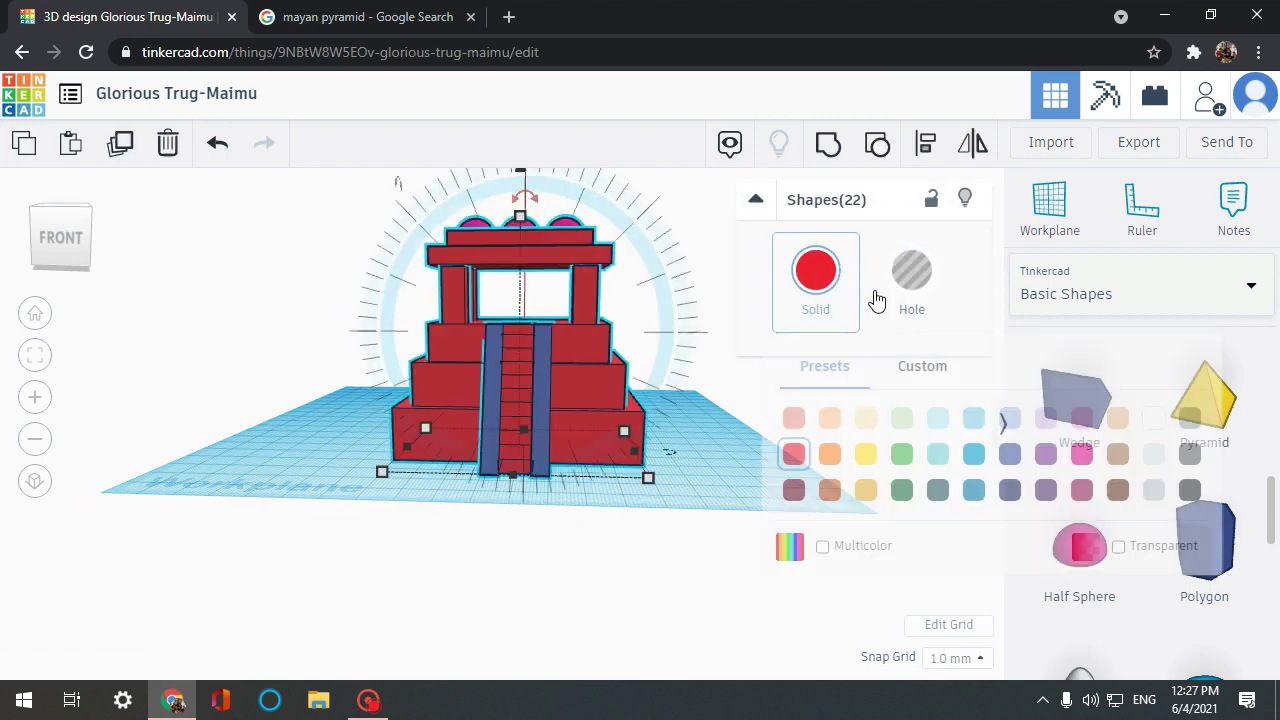
{"action": "left_click", "coordinate": [1186, 424]}
{"action": "left_click", "coordinate": [741, 466]}
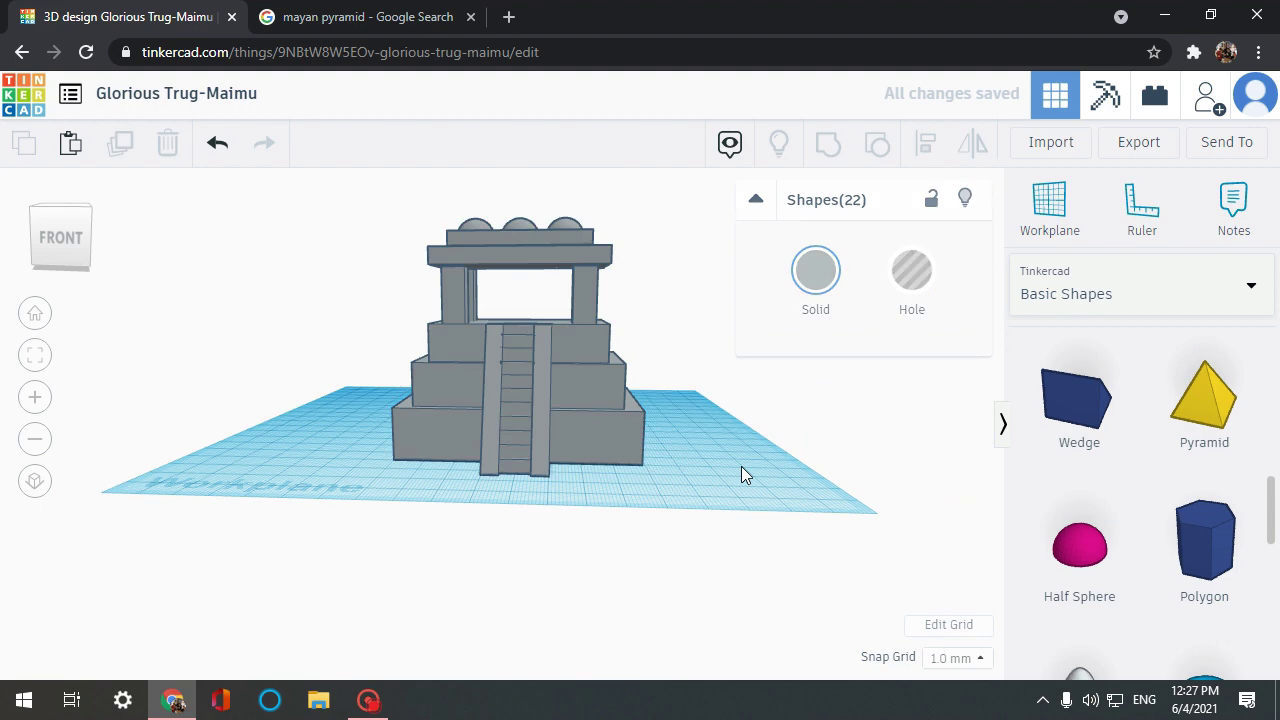
Step: Inspect the recoloured model from several angles and undo the grey colouring of all shapes
{"action": "right_click_drag", "start_coordinate": [741, 466], "coordinate": [537, 539]}
{"action": "scroll", "coordinate": [537, 530], "scroll_direction": "up", "scroll_amount": 3}
{"action": "right_click_drag", "start_coordinate": [635, 523], "coordinate": [749, 430]}
{"action": "scroll", "coordinate": [749, 430], "scroll_direction": "down", "scroll_amount": 2}
{"action": "key", "text": "ctrl+a"}
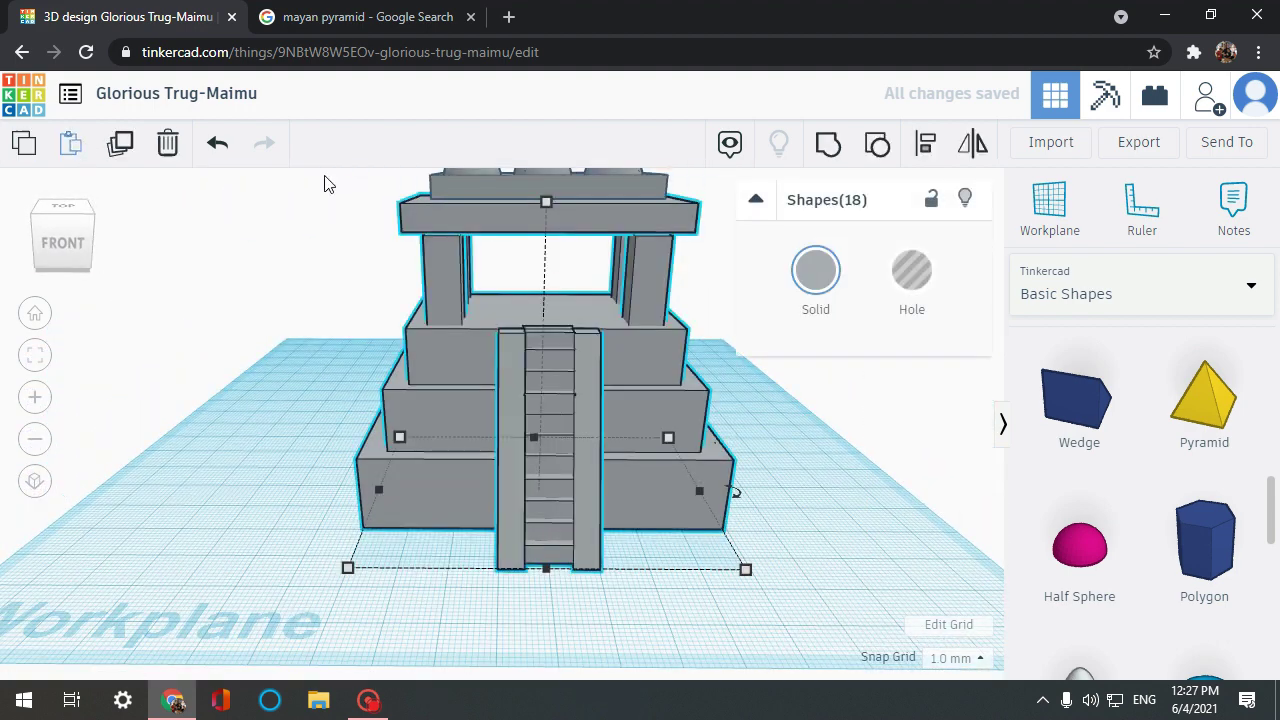
{"action": "key", "text": "ctrl+z"}
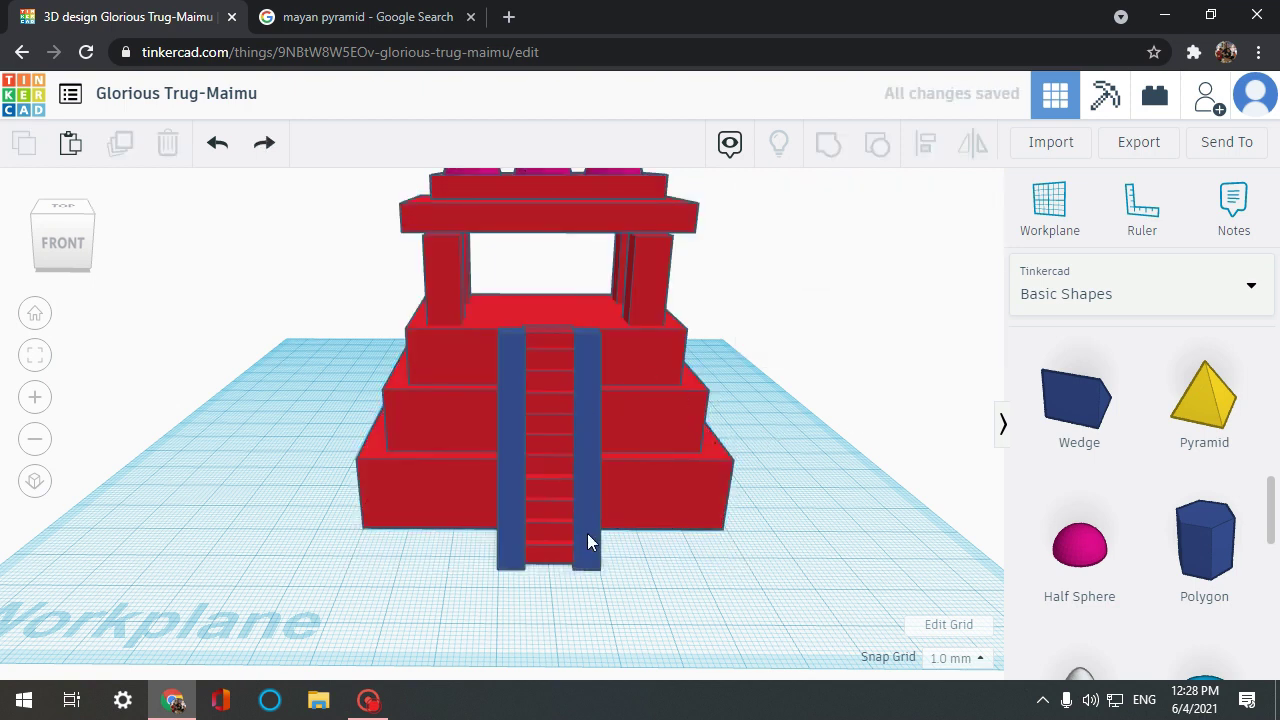
Step: Colour the two side rails of the front staircase teal
{"action": "left_click", "coordinate": [587, 533]}
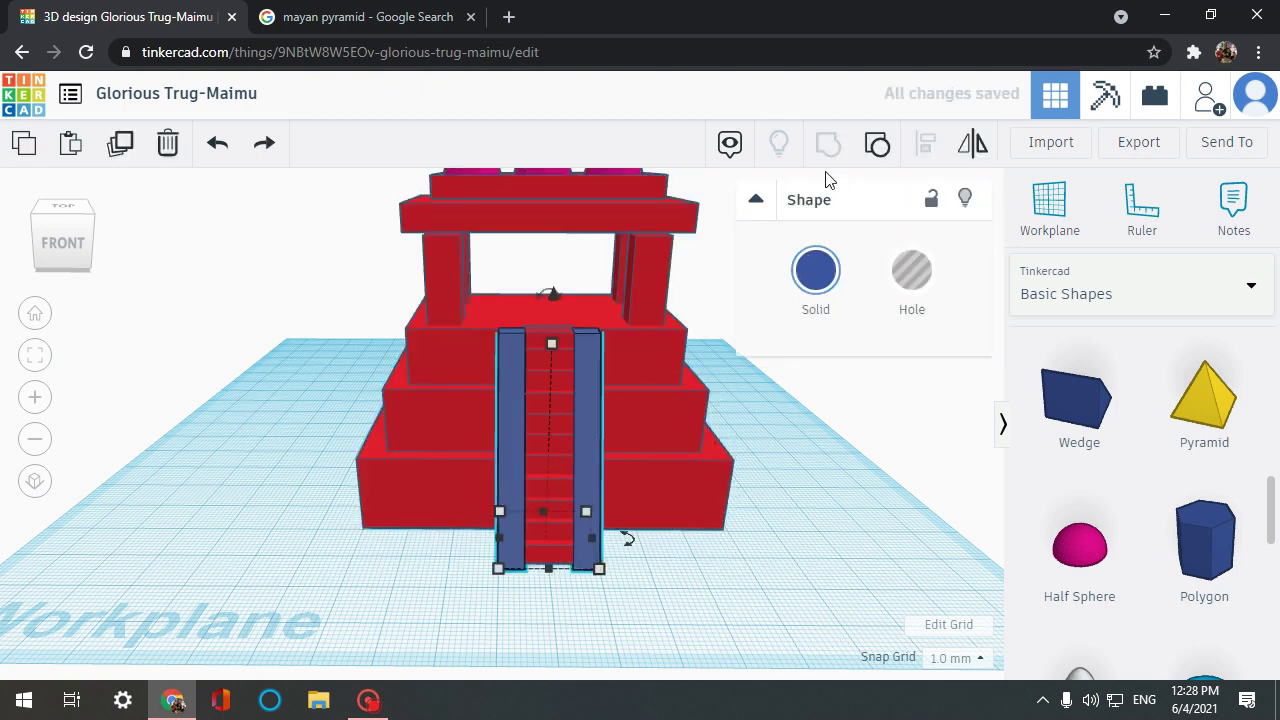
{"action": "left_click", "coordinate": [816, 270]}
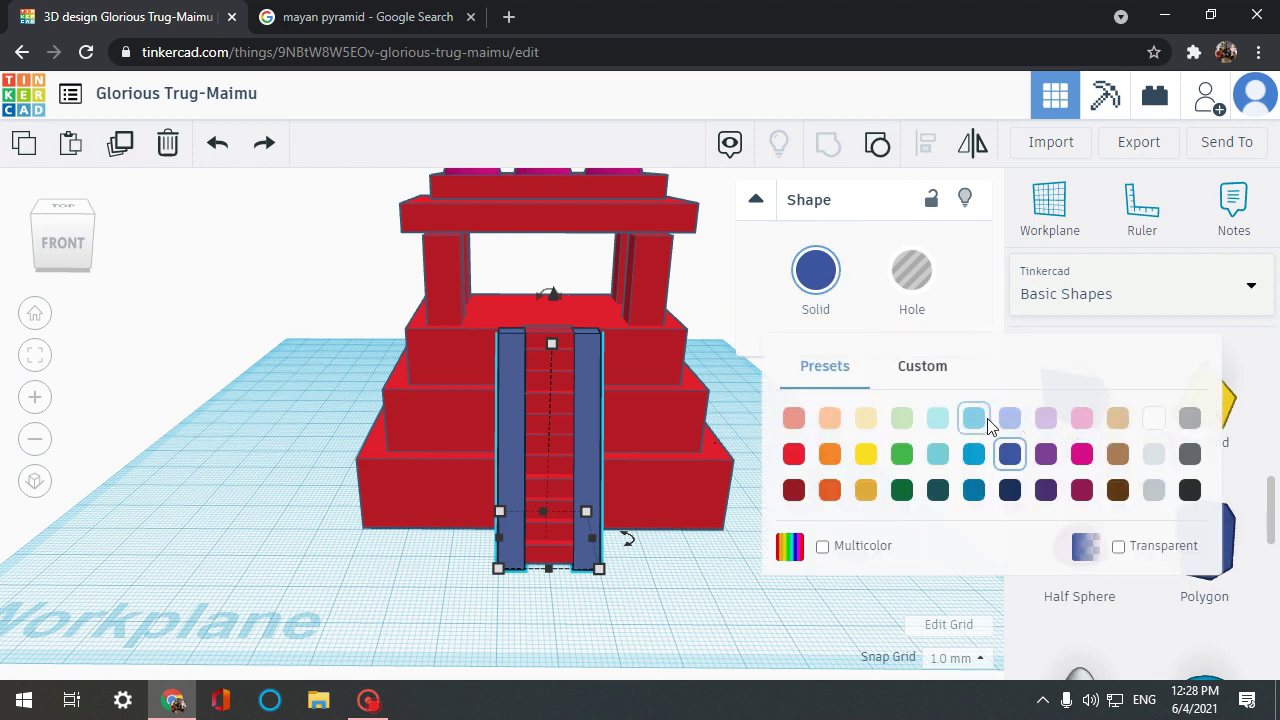
{"action": "left_click", "coordinate": [937, 453]}
{"action": "left_click", "coordinate": [727, 555]}
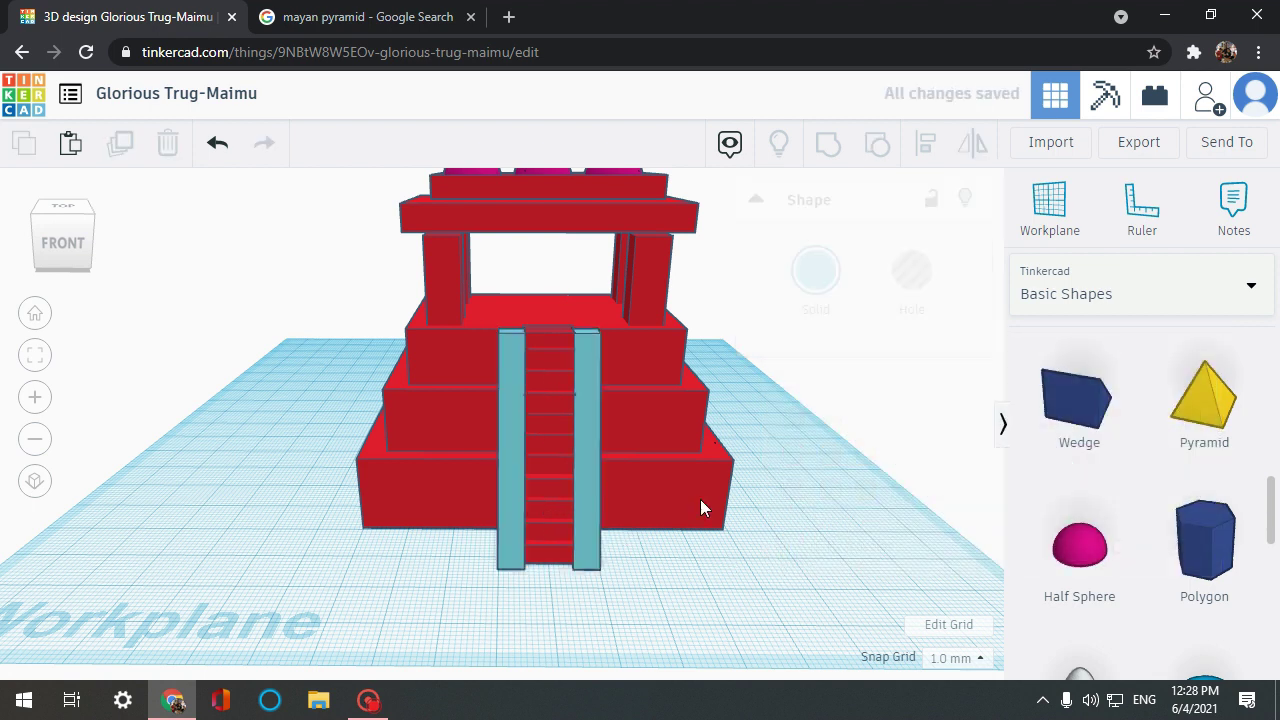
Step: Change the colour of the staircase's side rails to light blue
{"action": "left_click", "coordinate": [520, 447]}
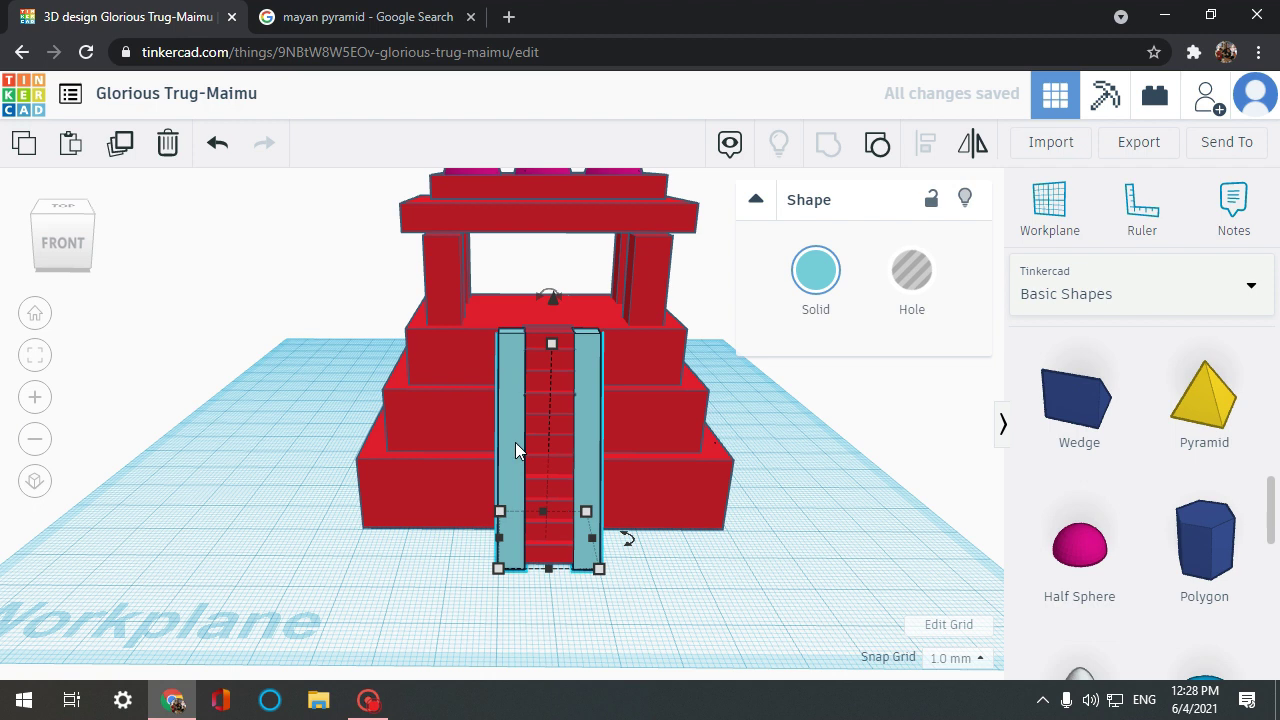
{"action": "left_click", "coordinate": [816, 266]}
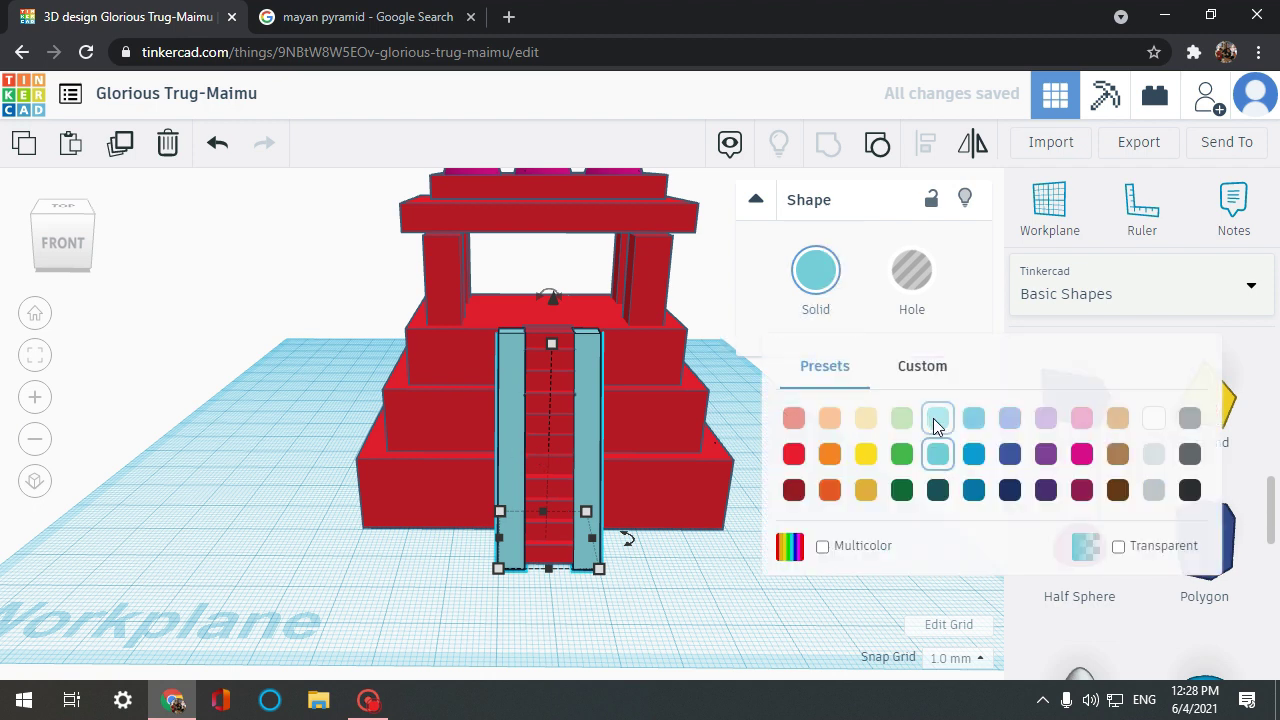
{"action": "left_click", "coordinate": [937, 425]}
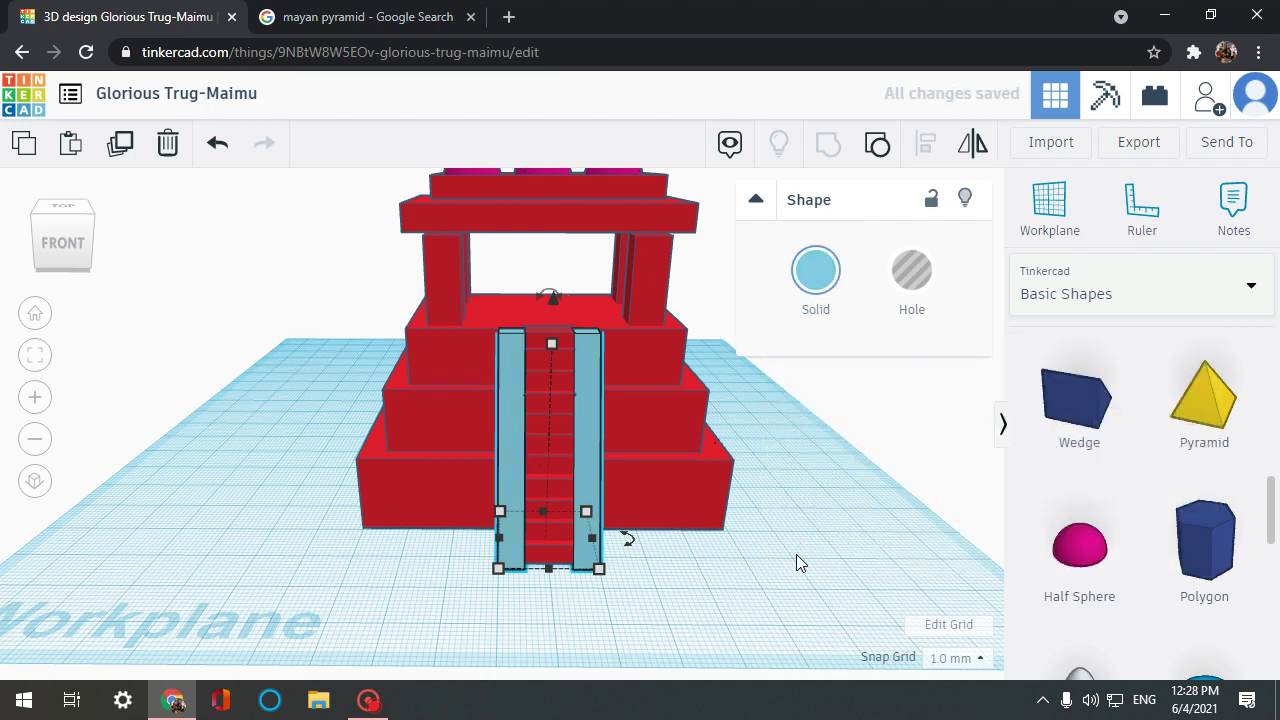
{"action": "left_click", "coordinate": [797, 556]}
Step: Select ten of the staircase's treads between the rails and colour them white together
{"action": "left_click", "coordinate": [551, 333]}
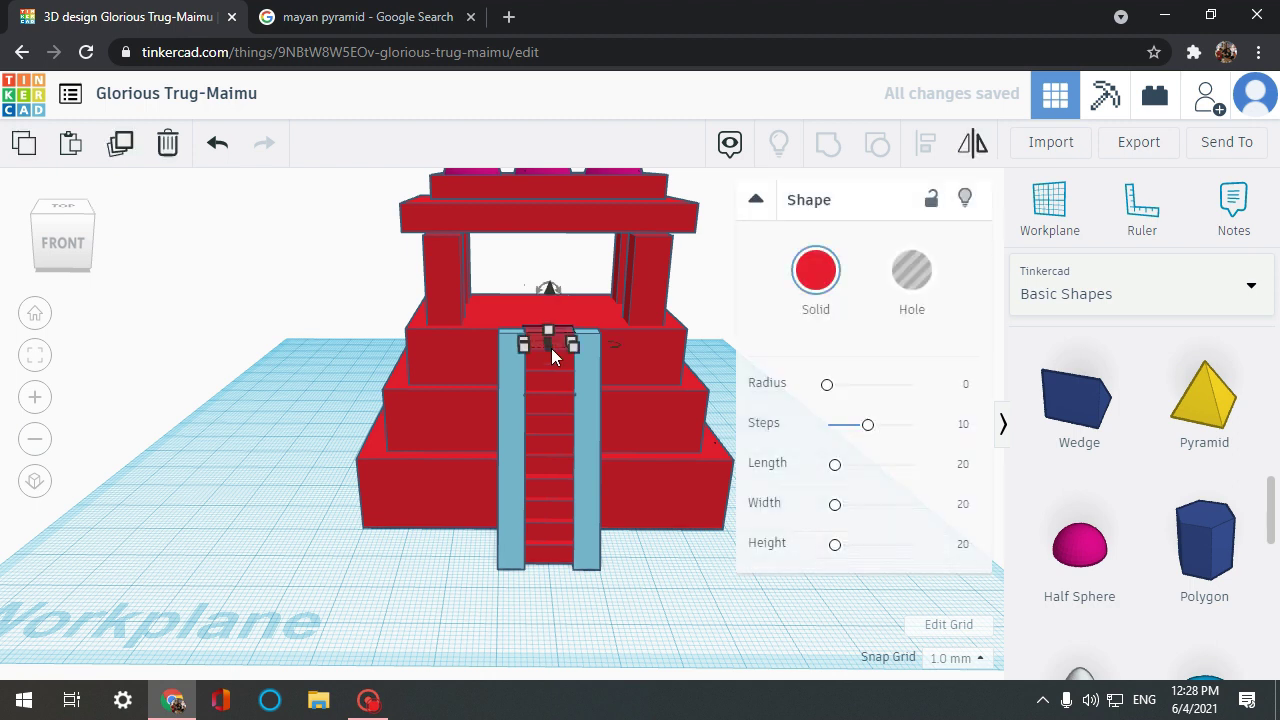
{"action": "left_click", "coordinate": [559, 382], "text": "shift"}
{"action": "left_click", "coordinate": [560, 406], "text": "shift"}
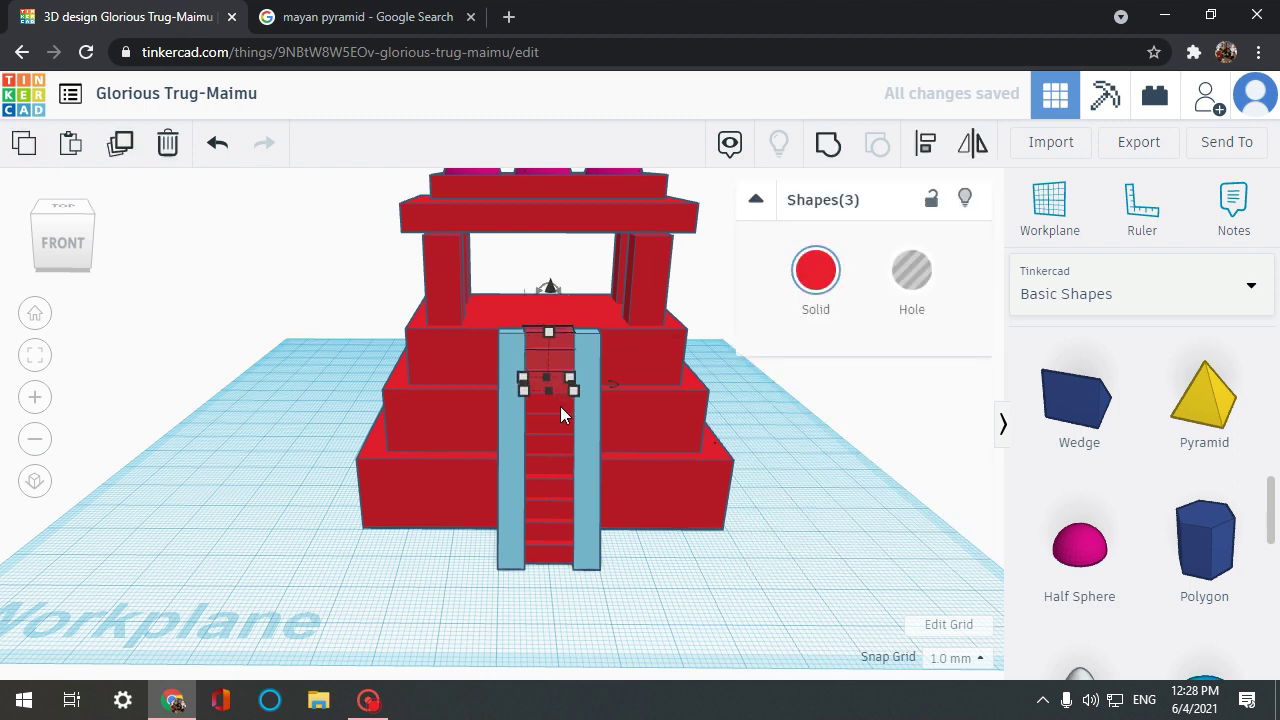
{"action": "left_click", "coordinate": [561, 436], "text": "shift"}
{"action": "left_click", "coordinate": [558, 456], "text": "shift"}
{"action": "left_click", "coordinate": [556, 471], "text": "shift"}
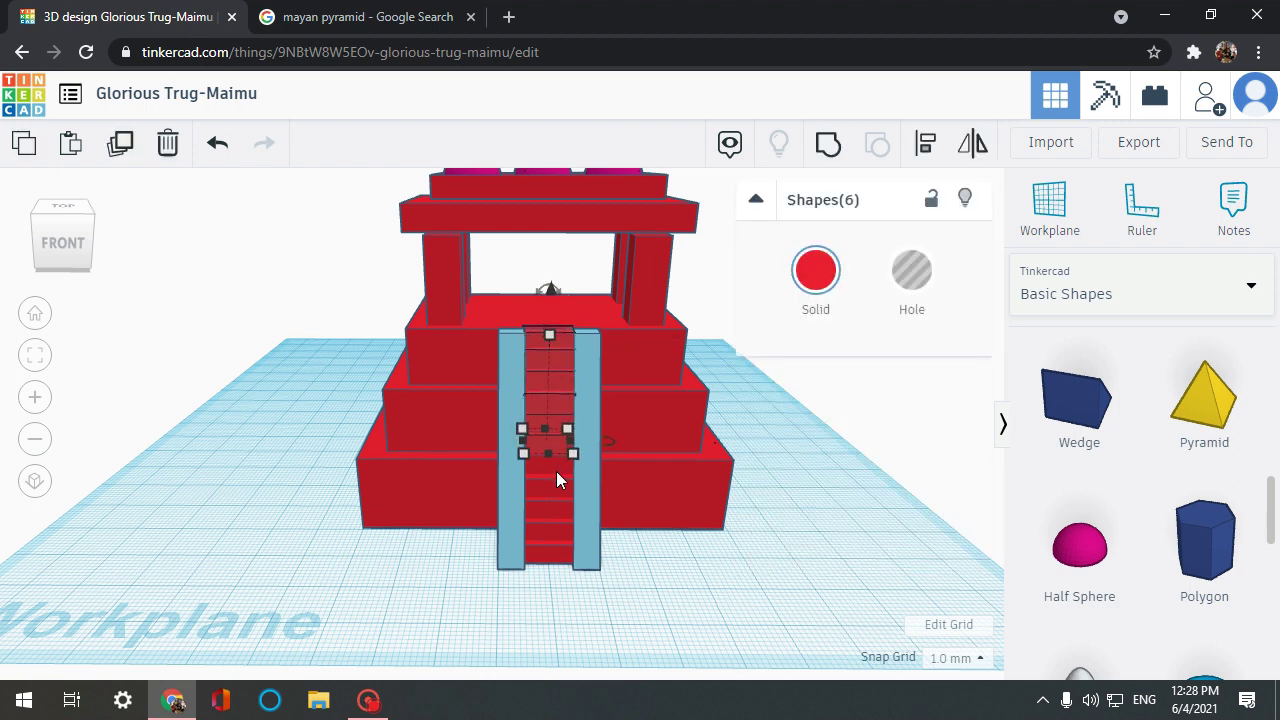
{"action": "left_click", "coordinate": [555, 485], "text": "shift"}
{"action": "left_click", "coordinate": [556, 510], "text": "shift"}
{"action": "left_click", "coordinate": [553, 527], "text": "shift"}
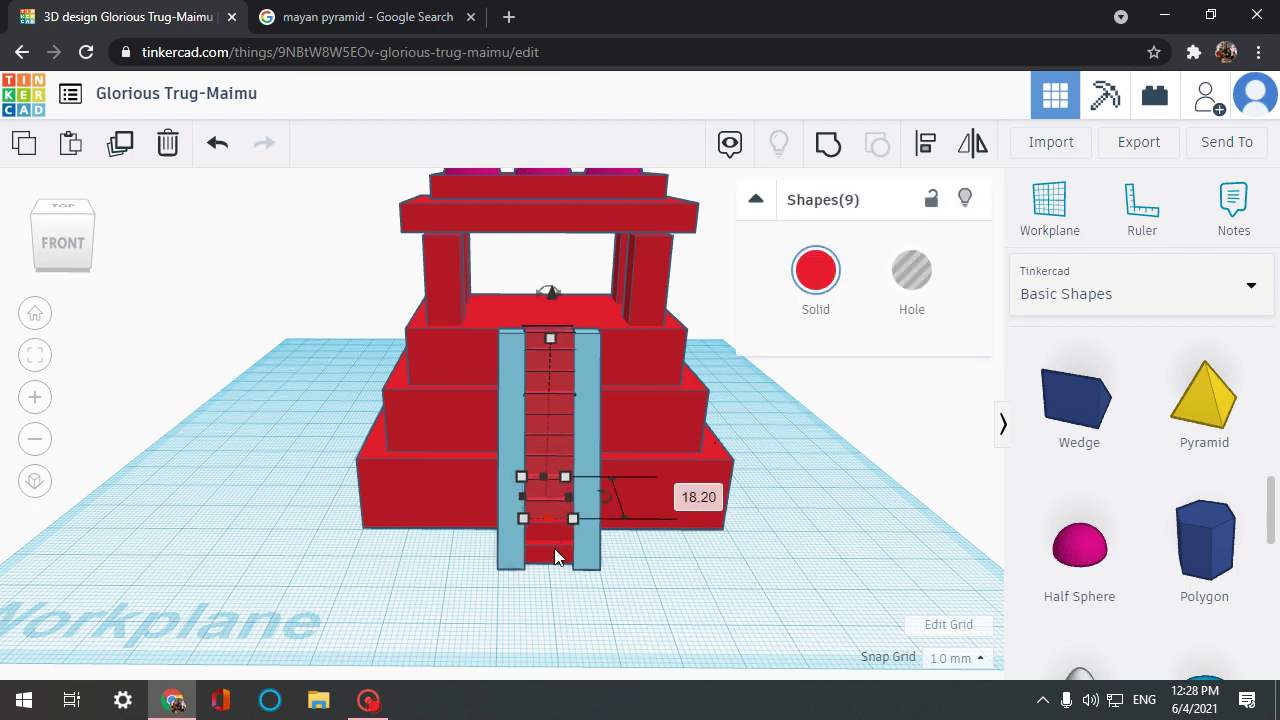
{"action": "left_click", "coordinate": [560, 546], "text": "shift"}
{"action": "left_click", "coordinate": [816, 272]}
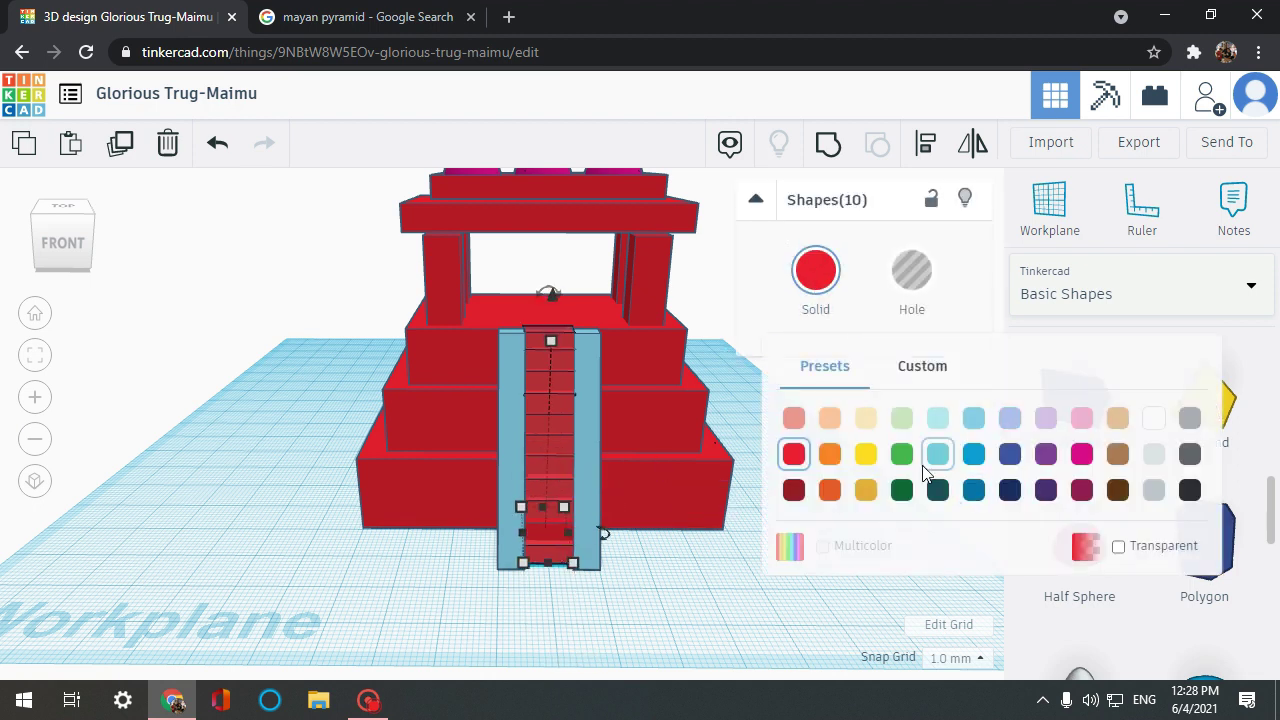
{"action": "left_click", "coordinate": [1153, 418]}
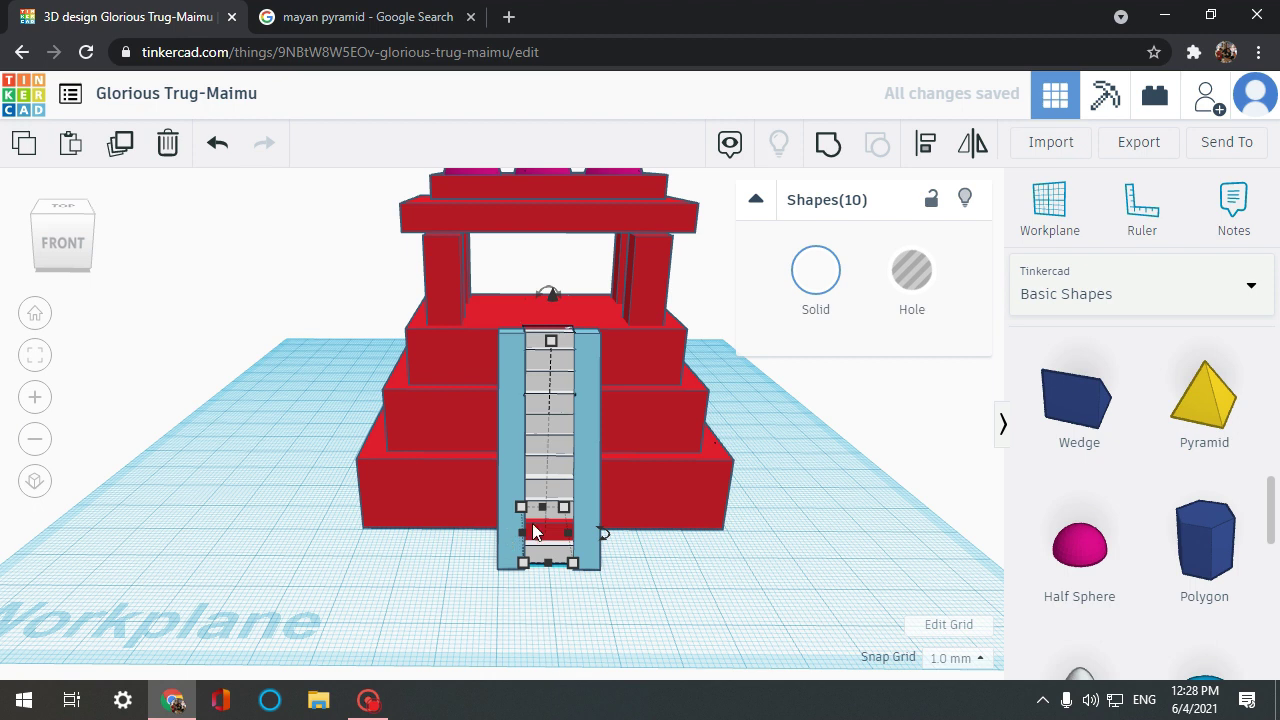
Step: Colour the remaining red tread near the foot of the staircase white
{"action": "left_click", "coordinate": [548, 531]}
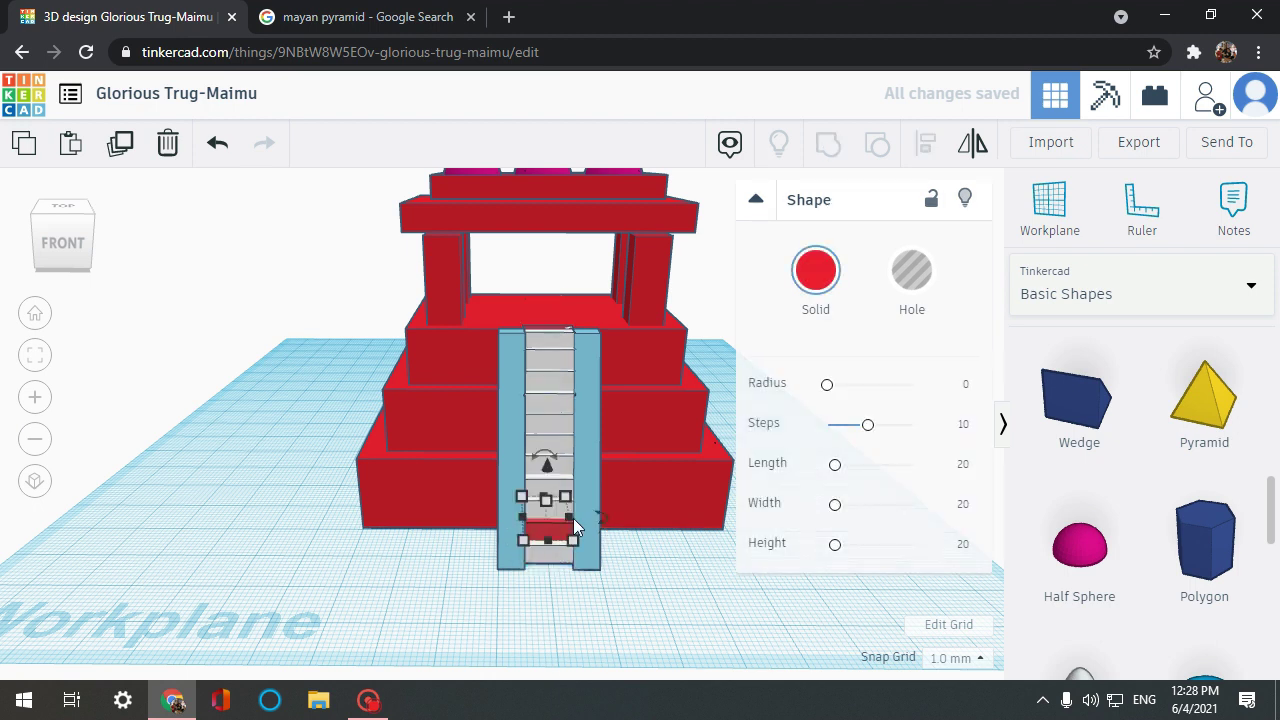
{"action": "left_click", "coordinate": [816, 272]}
{"action": "left_click", "coordinate": [1155, 420]}
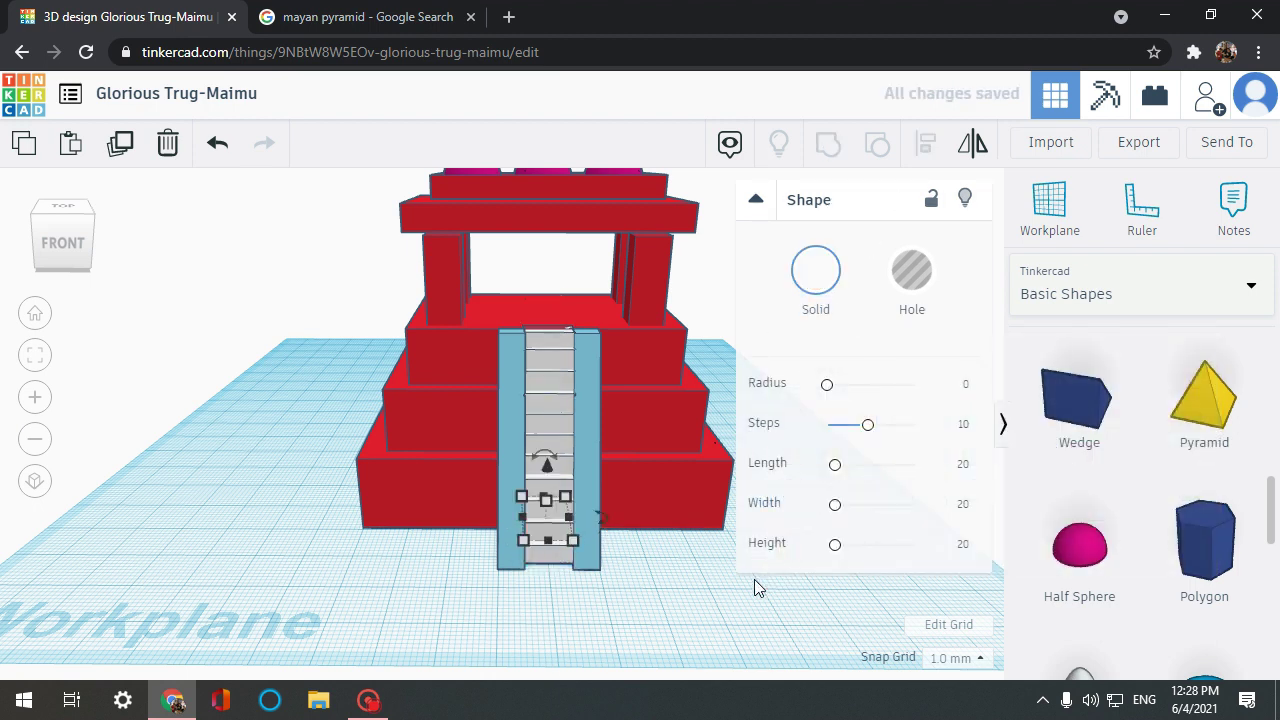
{"action": "left_click", "coordinate": [757, 588]}
Step: Colour the stepped pyramid base with its three tiers light blue to match the stair rails
{"action": "right_click_drag", "start_coordinate": [605, 568], "coordinate": [580, 366]}
{"action": "left_click", "coordinate": [579, 459]}
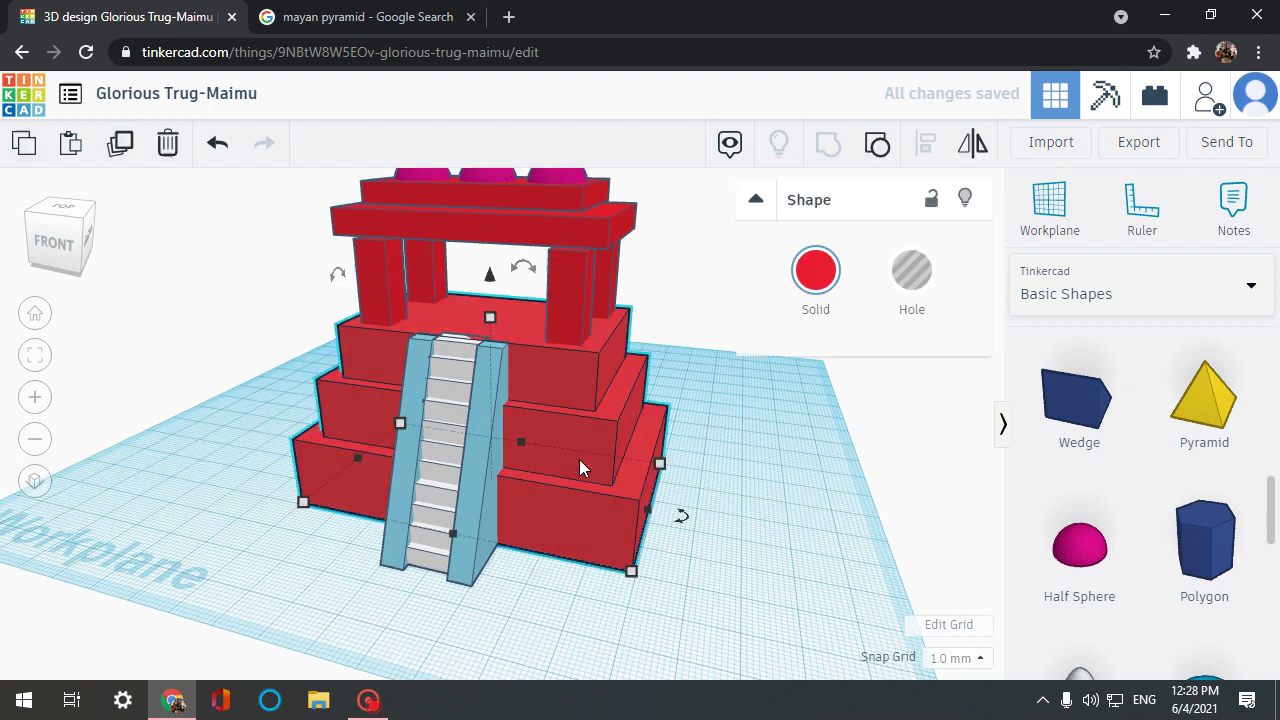
{"action": "left_click", "coordinate": [816, 270]}
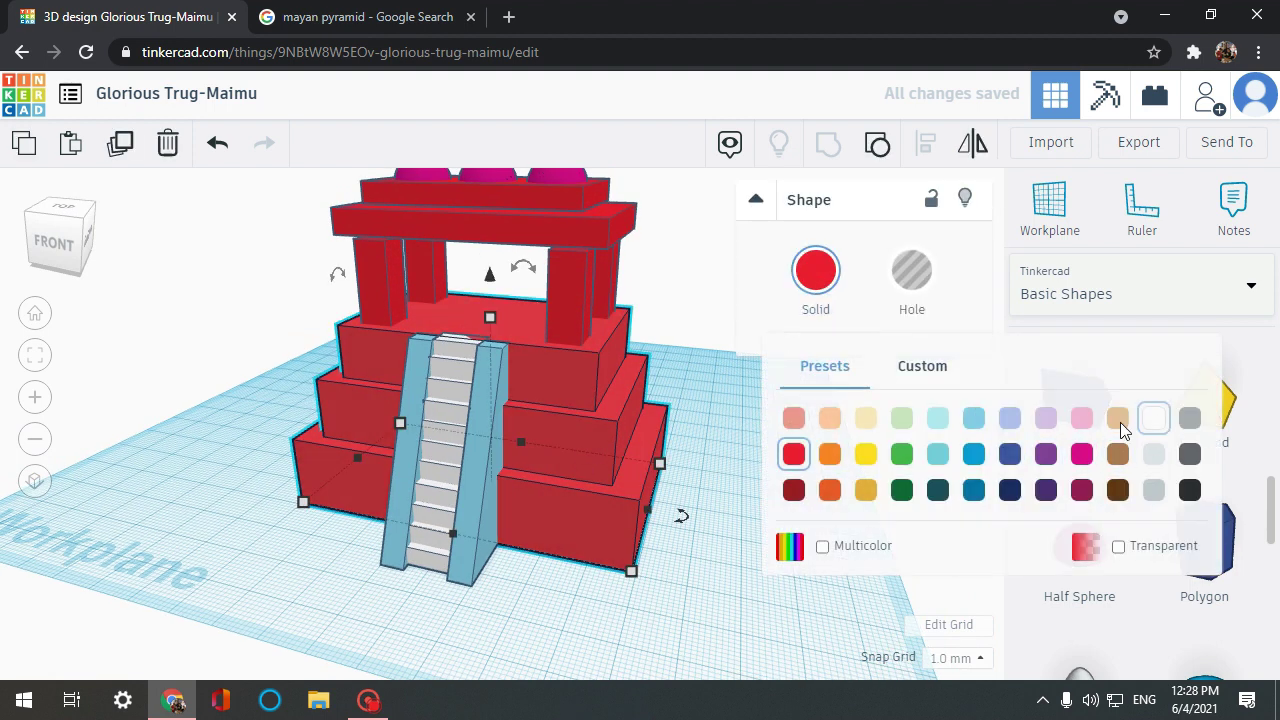
{"action": "left_click", "coordinate": [973, 418]}
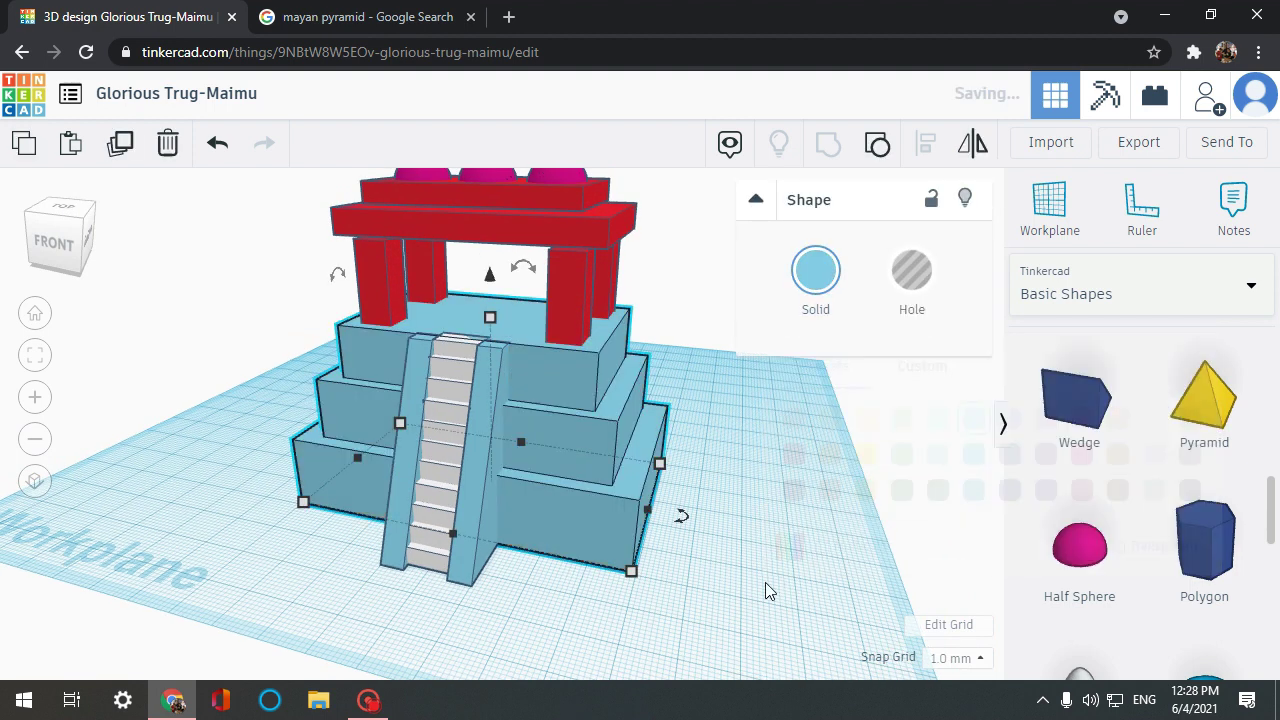
{"action": "left_click", "coordinate": [609, 620]}
Step: Colour both roof slabs of the temple pale aqua
{"action": "right_click_drag", "start_coordinate": [609, 620], "coordinate": [621, 241]}
{"action": "left_click", "coordinate": [621, 241]}
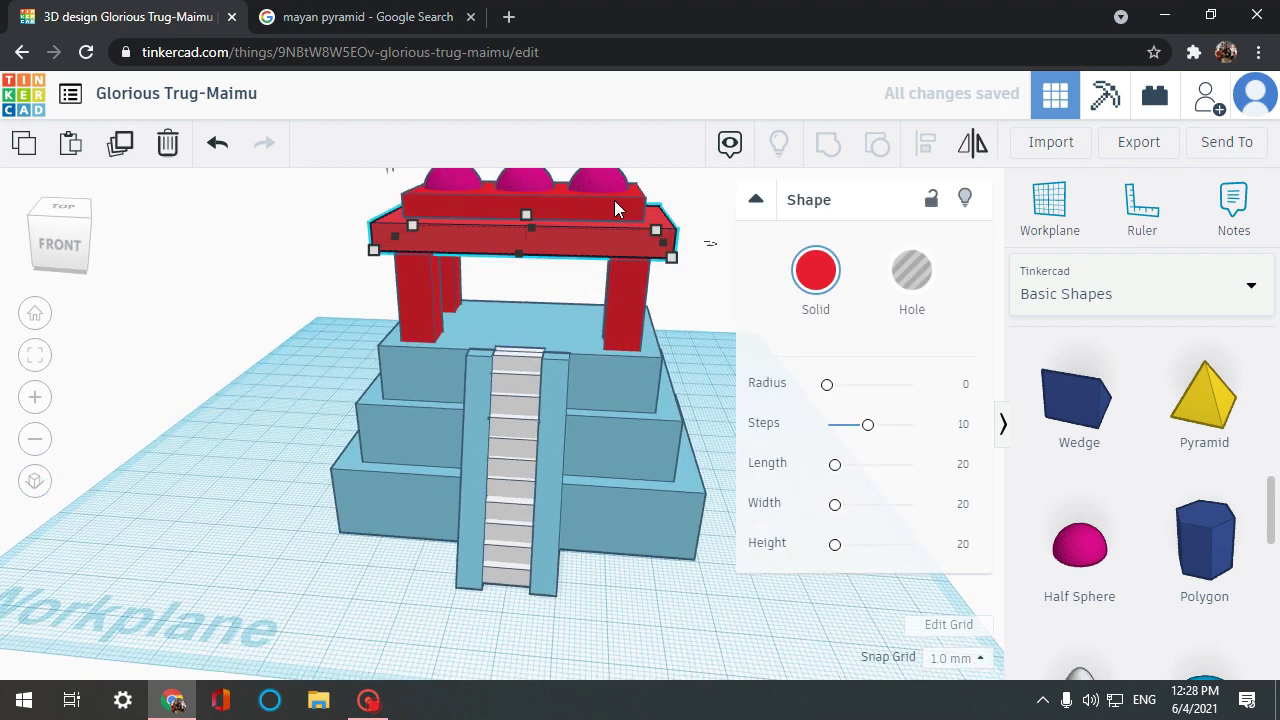
{"action": "left_click", "coordinate": [609, 195], "text": "shift"}
{"action": "left_click", "coordinate": [831, 312]}
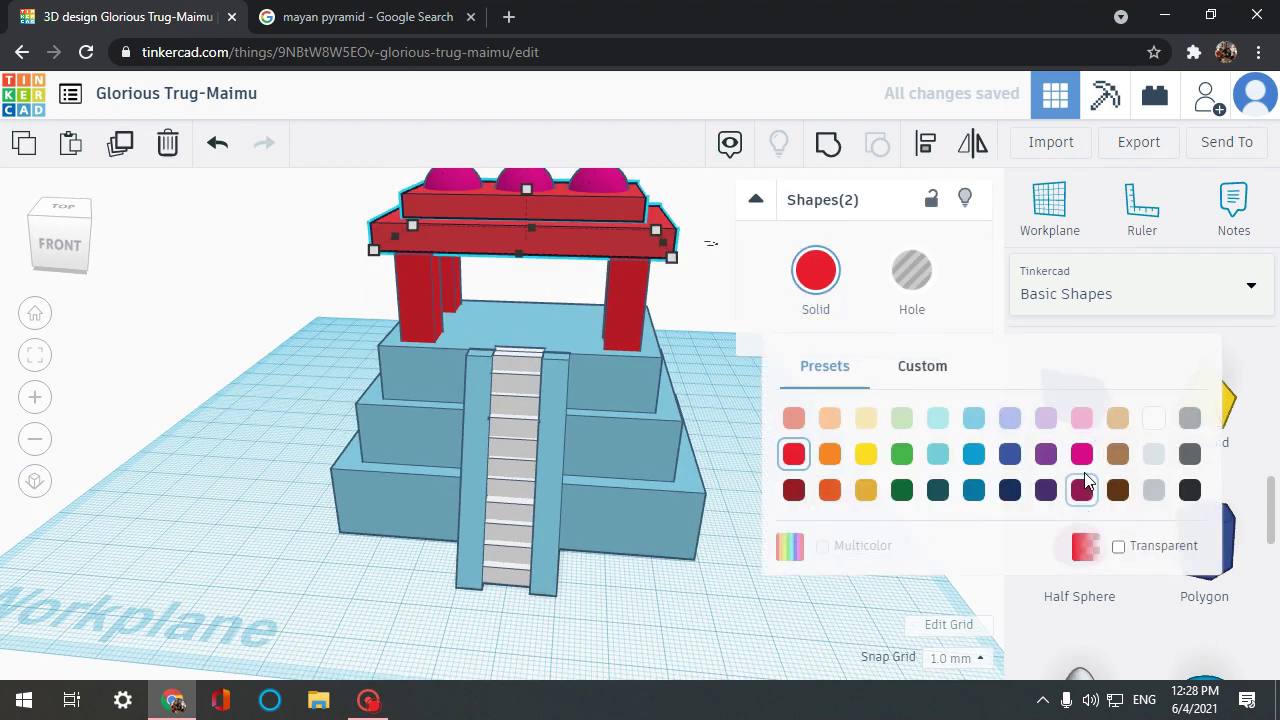
{"action": "left_click", "coordinate": [937, 418]}
{"action": "left_click", "coordinate": [693, 361]}
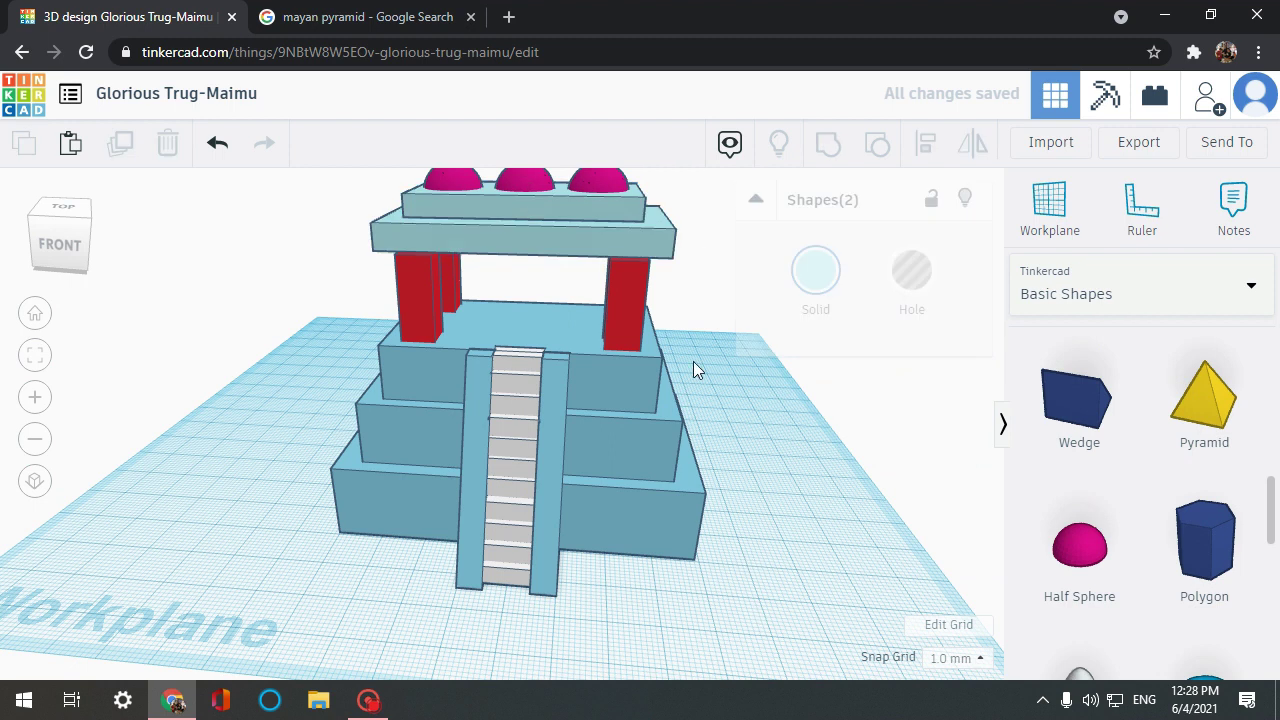
Step: Change both temple roof slabs to the same light blue as the pyramid base
{"action": "right_click_drag", "start_coordinate": [733, 401], "coordinate": [634, 288]}
{"action": "left_click", "coordinate": [634, 288]}
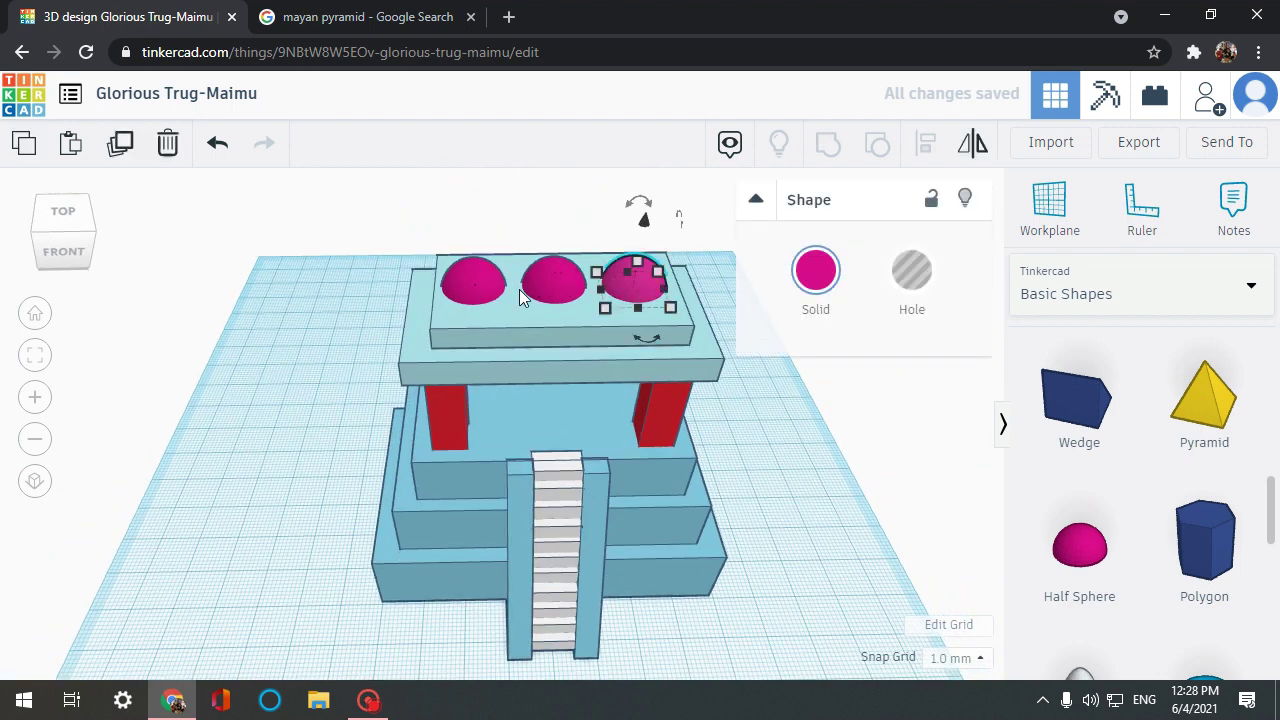
{"action": "left_click", "coordinate": [551, 330]}
{"action": "left_click", "coordinate": [557, 364], "text": "shift"}
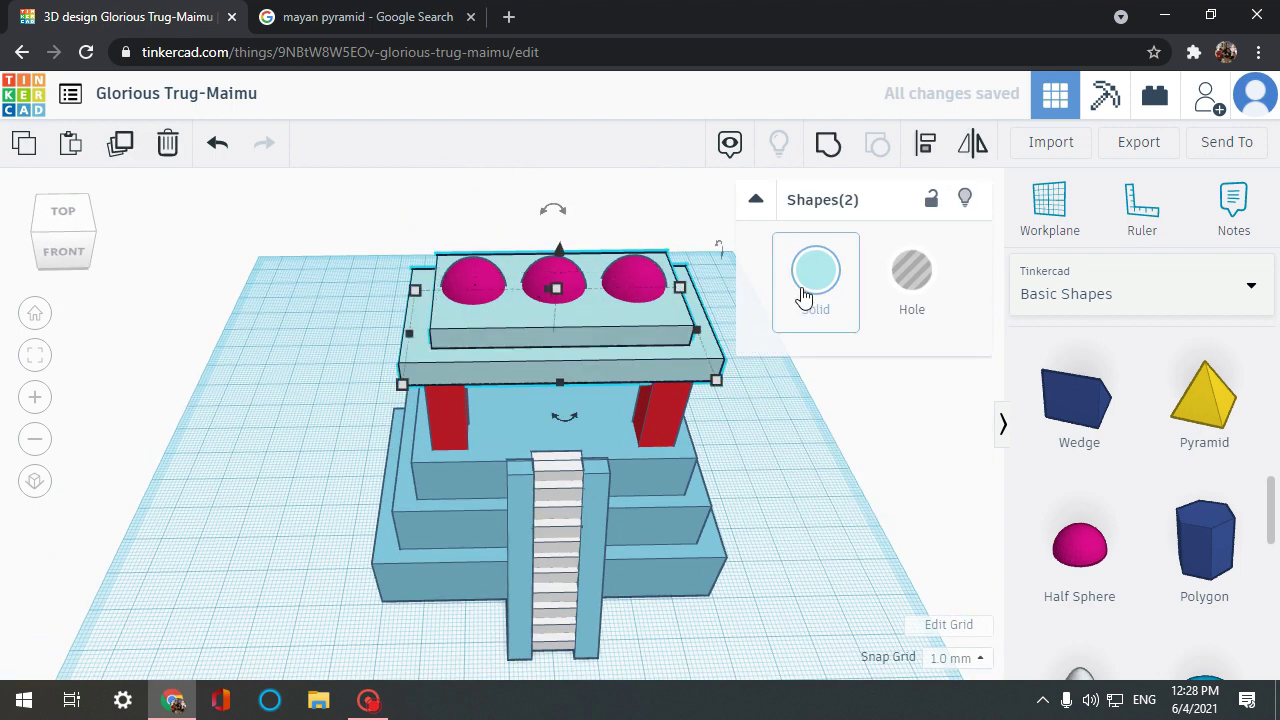
{"action": "left_click", "coordinate": [815, 270]}
{"action": "left_click", "coordinate": [972, 419]}
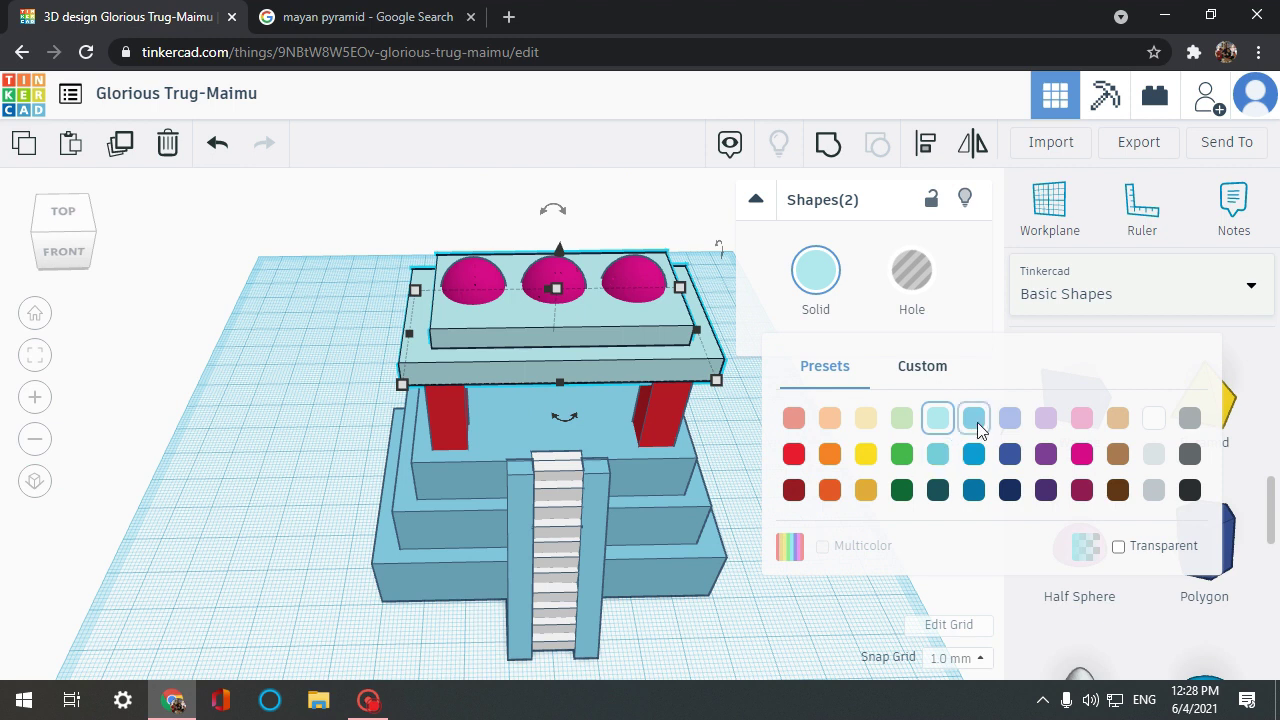
{"action": "left_click", "coordinate": [872, 615]}
Step: Colour the three domes on the upper roof slab light grey
{"action": "left_click", "coordinate": [622, 280]}
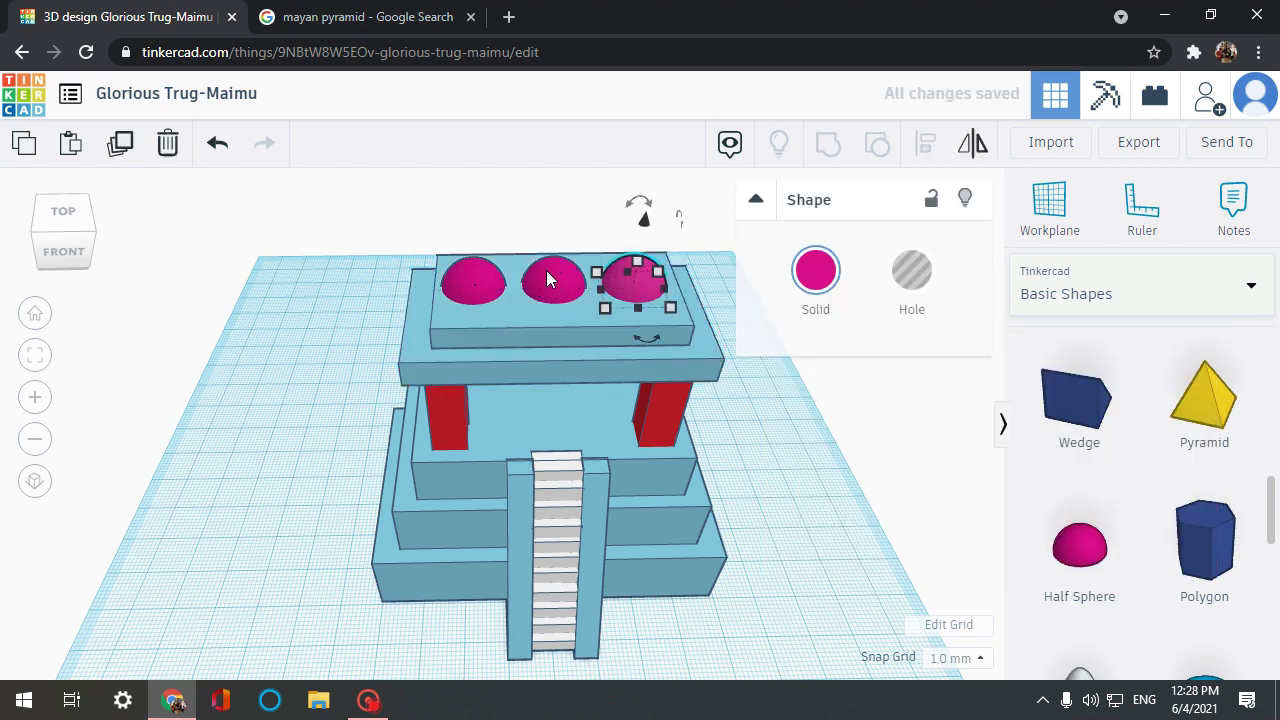
{"action": "left_click", "coordinate": [548, 275], "text": "shift"}
{"action": "left_click", "coordinate": [480, 280], "text": "shift"}
{"action": "left_click", "coordinate": [815, 272]}
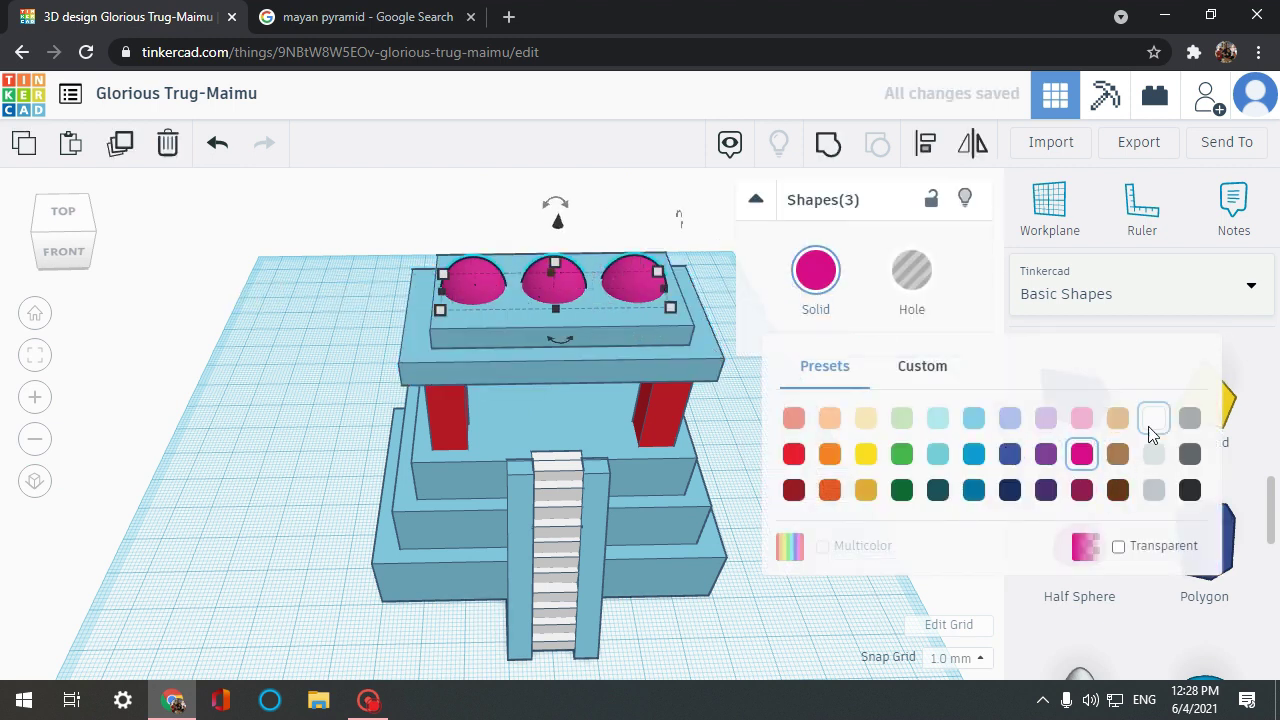
{"action": "left_click", "coordinate": [1189, 420]}
Step: Colour all four temple pillars dark grey
{"action": "left_click", "coordinate": [673, 397]}
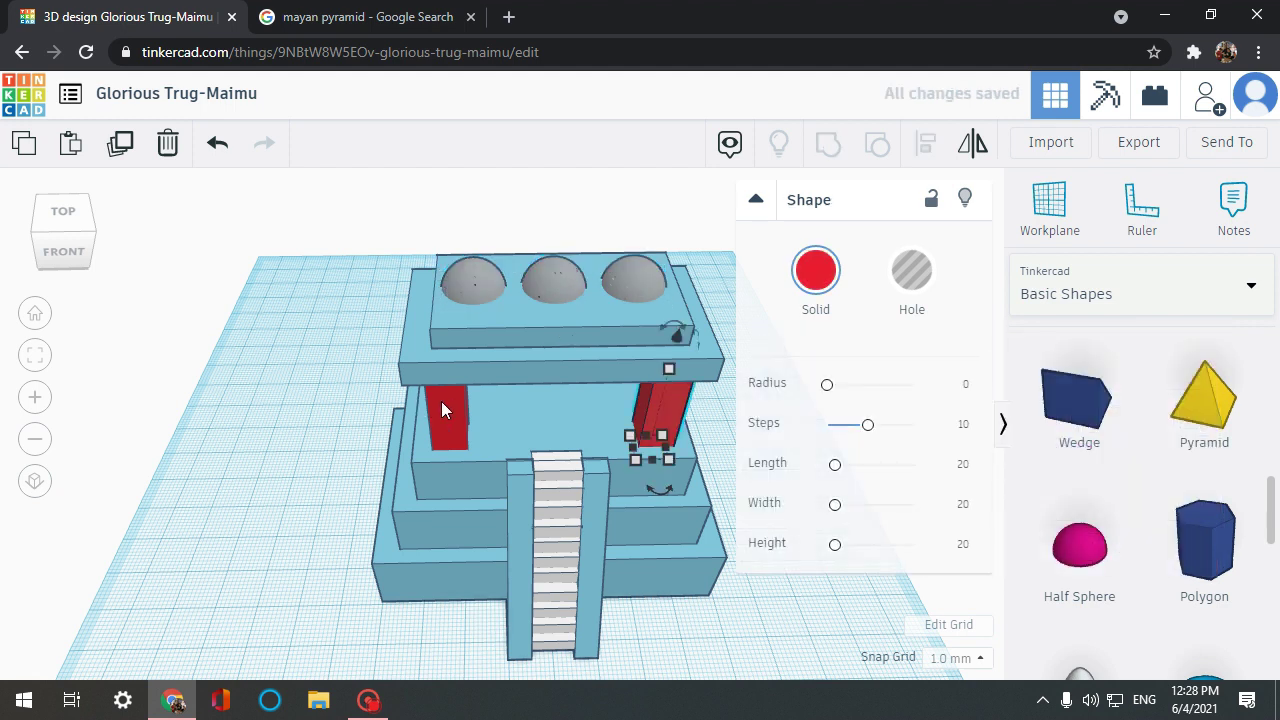
{"action": "left_click", "coordinate": [455, 398], "text": "shift"}
{"action": "right_click_drag", "start_coordinate": [237, 391], "coordinate": [525, 358]}
{"action": "left_click", "coordinate": [588, 321], "text": "shift"}
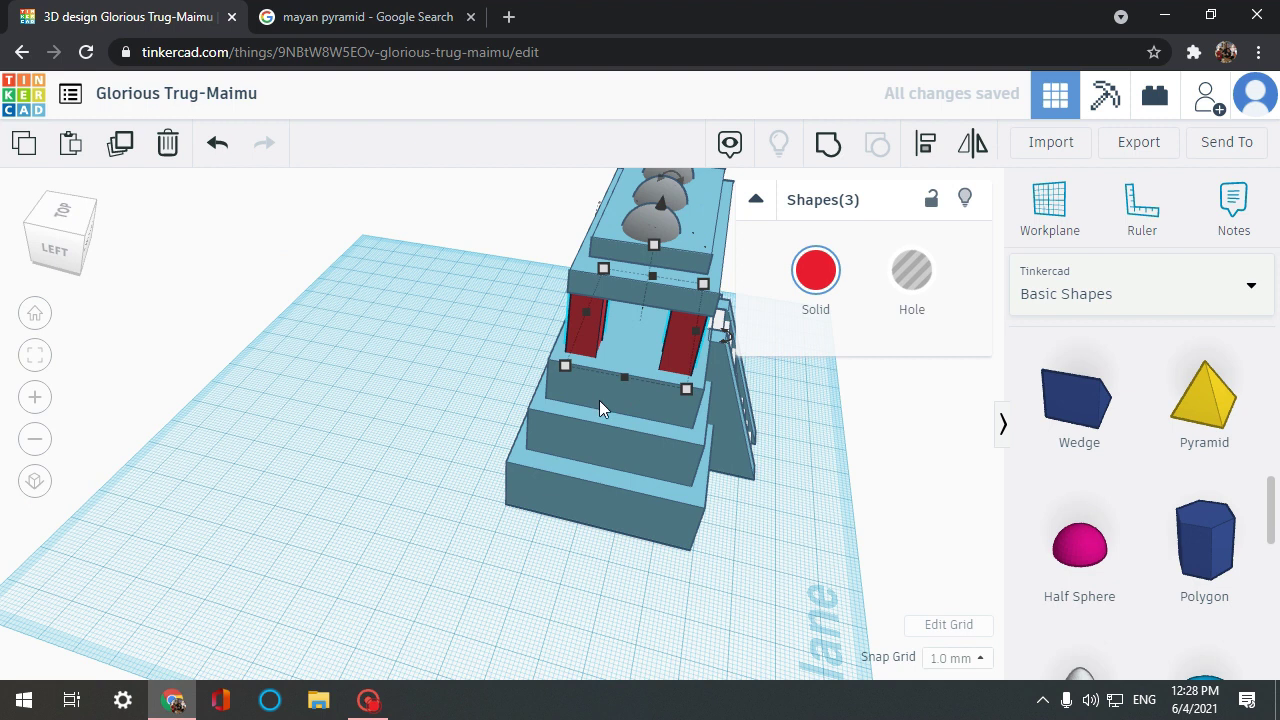
{"action": "right_click_drag", "start_coordinate": [599, 400], "coordinate": [405, 198]}
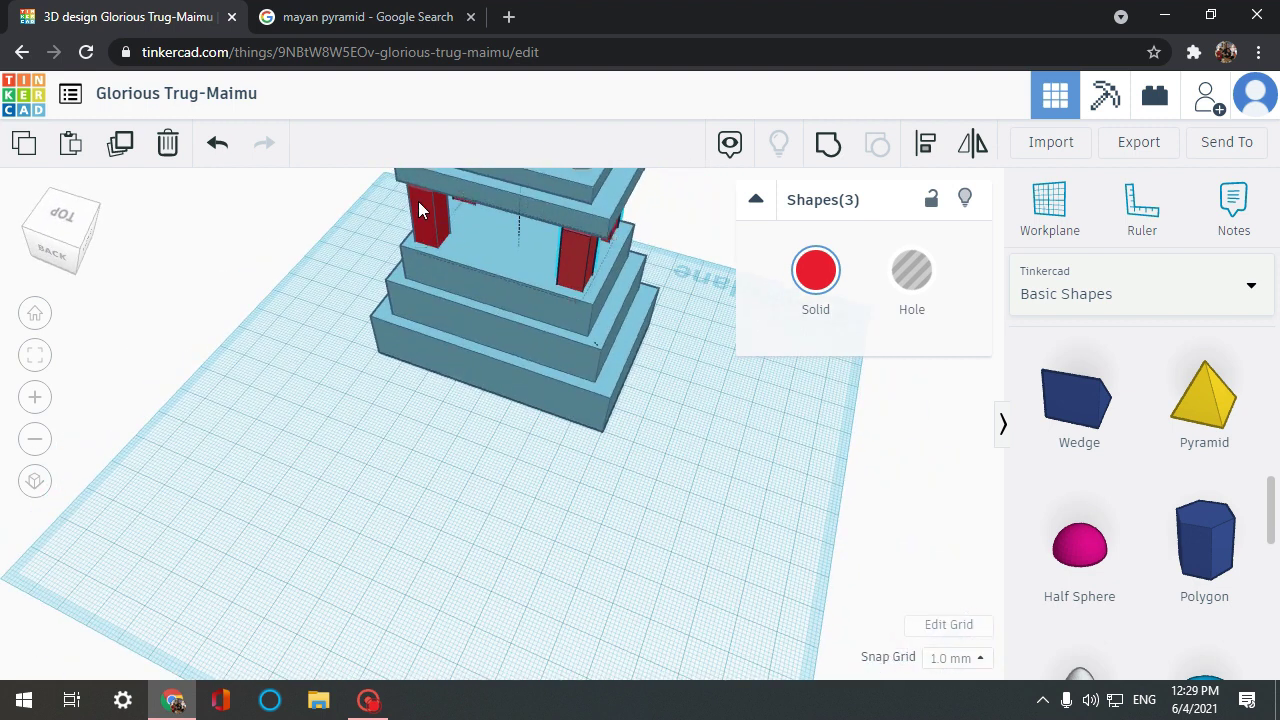
{"action": "left_click", "coordinate": [419, 205], "text": "shift"}
{"action": "left_click", "coordinate": [812, 274]}
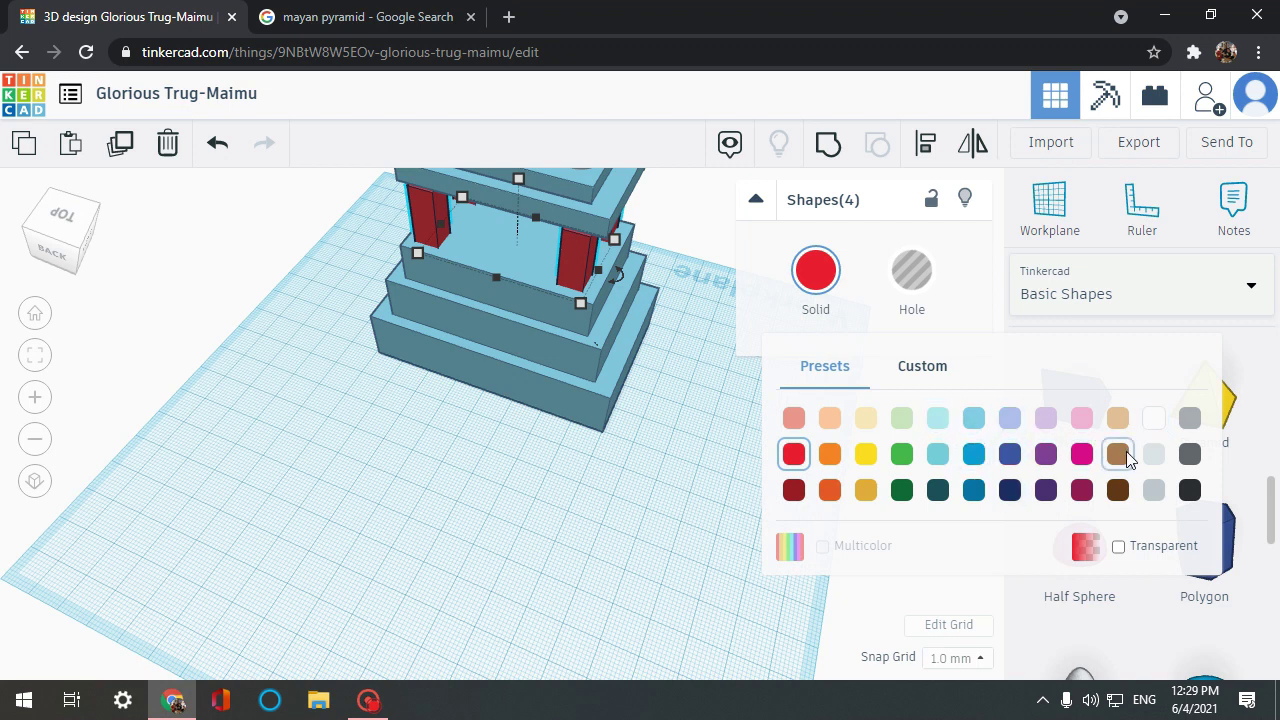
{"action": "left_click", "coordinate": [1189, 453]}
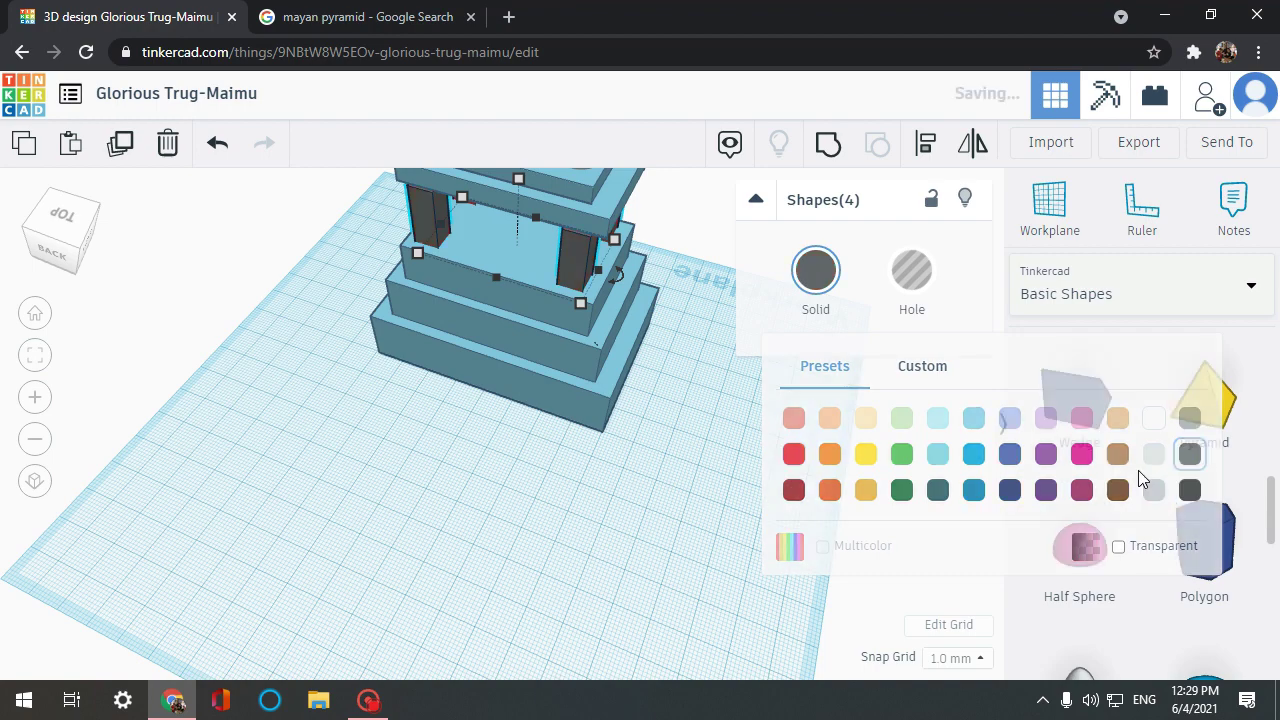
{"action": "left_click", "coordinate": [740, 580]}
Step: Extend the lower temple roof slab at the back edge to a depth of 31 mm
{"action": "right_click_drag", "start_coordinate": [740, 580], "coordinate": [509, 246]}
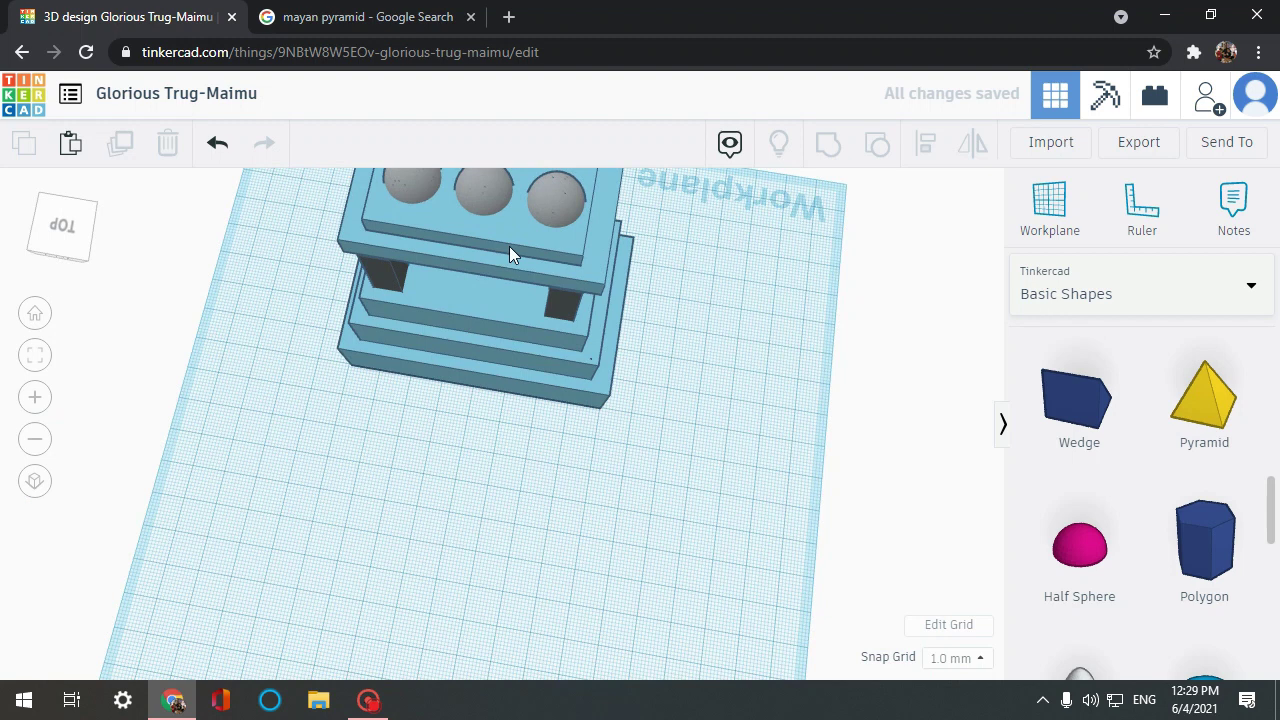
{"action": "left_click", "coordinate": [517, 275]}
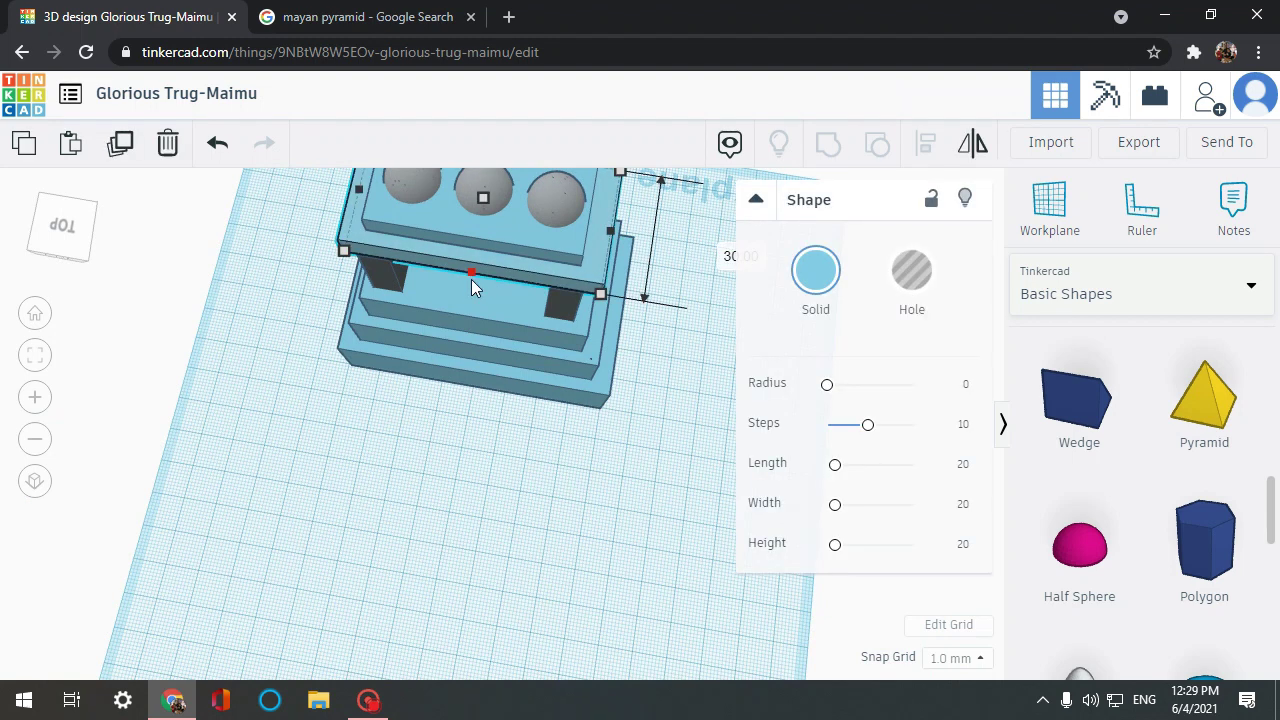
{"action": "left_click_drag", "start_coordinate": [471, 285], "coordinate": [472, 277]}
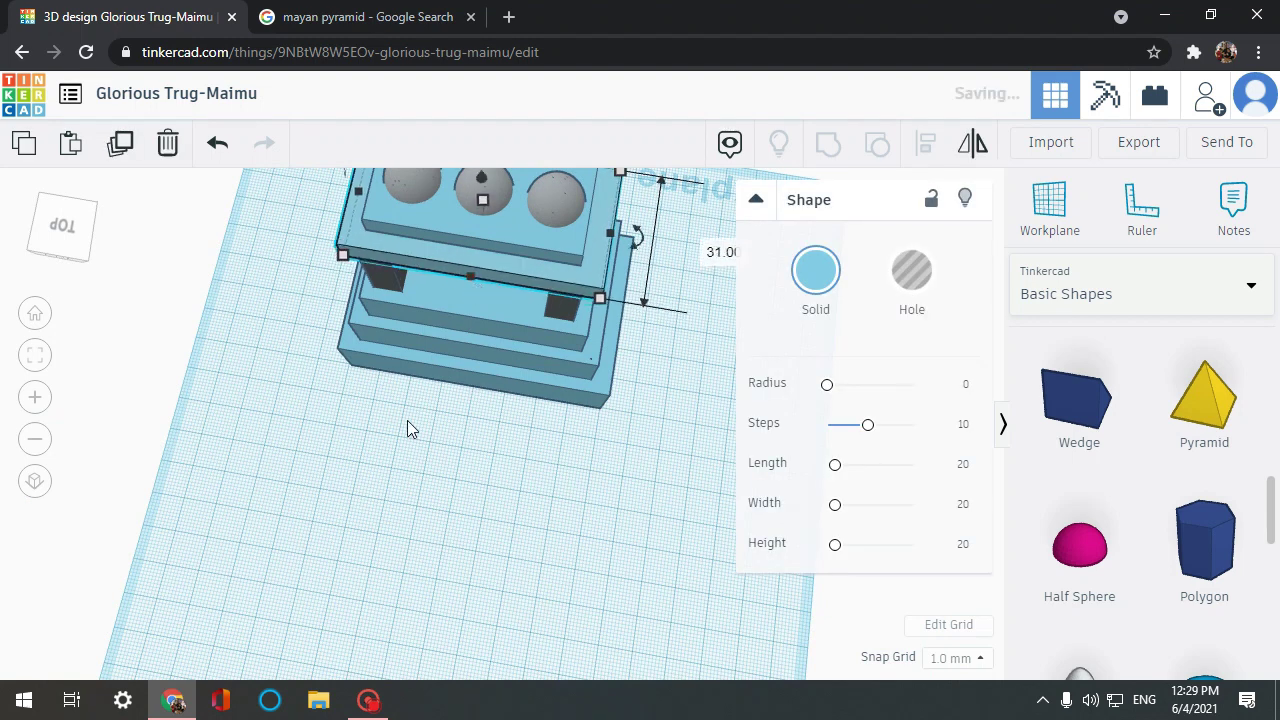
{"action": "left_click", "coordinate": [407, 420]}
Step: Examine the coloured pyramid from the front, from below and at different distances to check the overall model
{"action": "right_click_drag", "start_coordinate": [653, 488], "coordinate": [526, 449]}
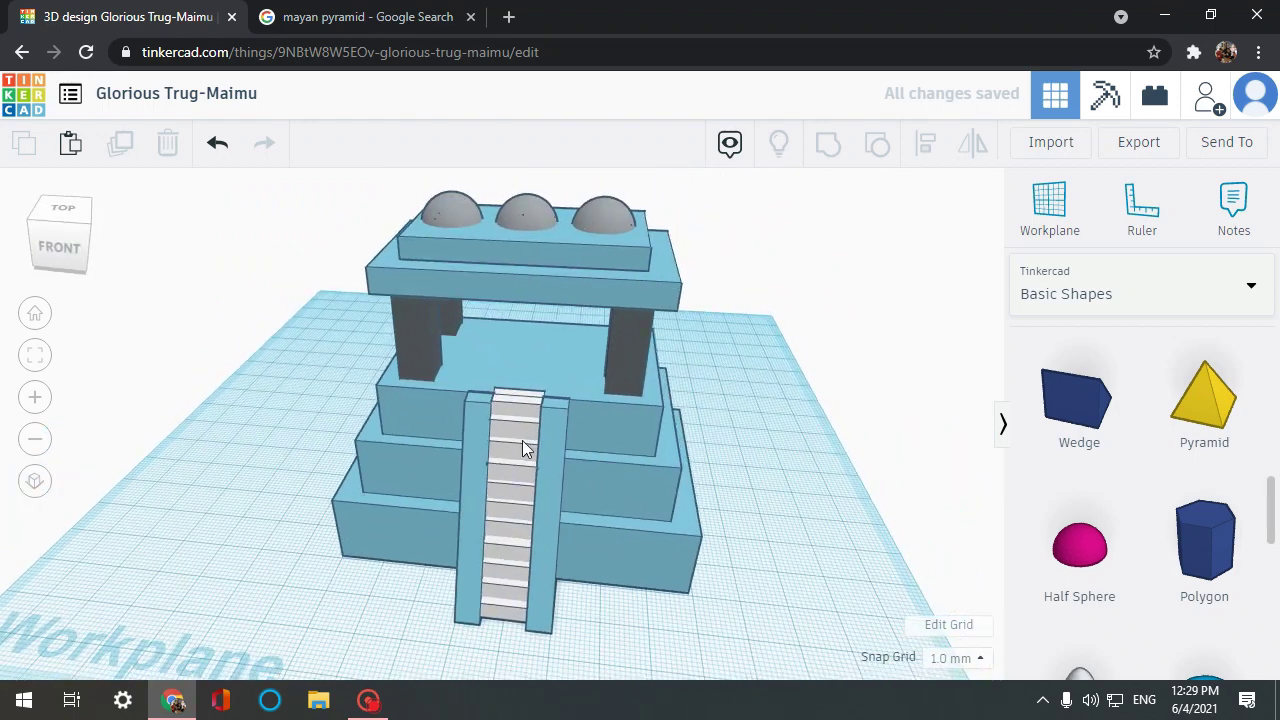
{"action": "left_click", "coordinate": [600, 215]}
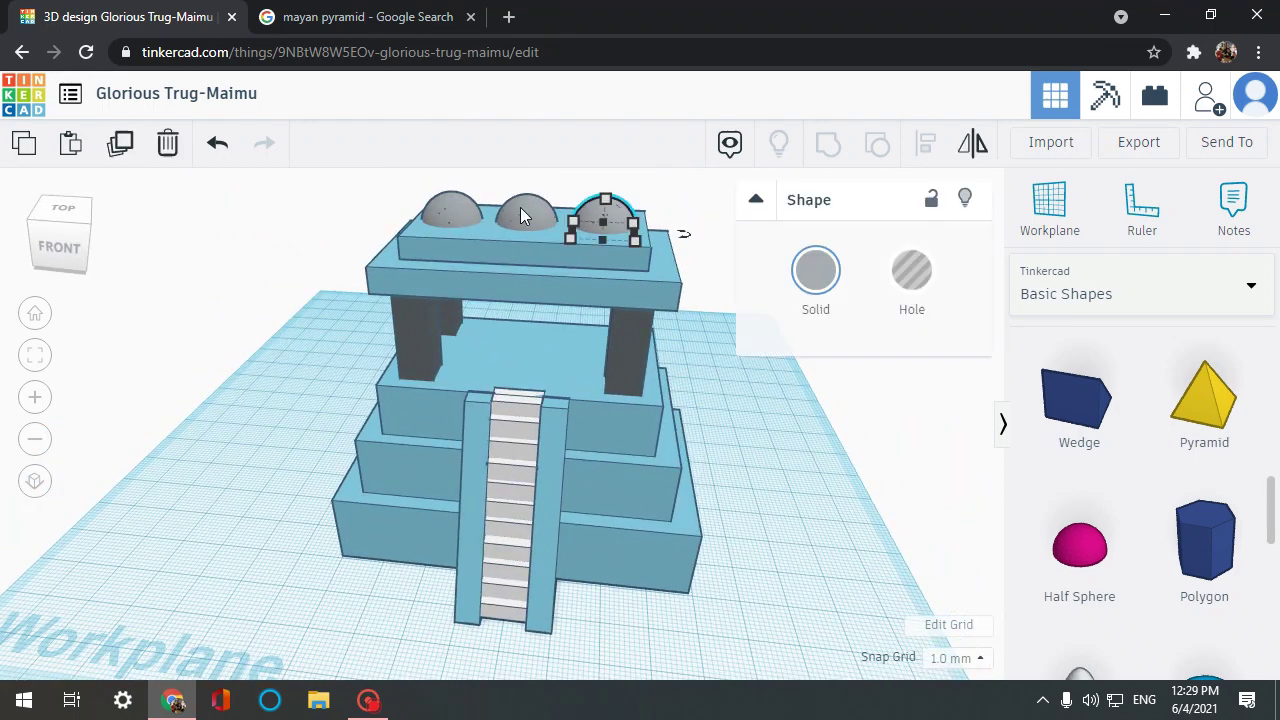
{"action": "left_click", "coordinate": [811, 495]}
{"action": "scroll", "coordinate": [807, 500], "scroll_direction": "down", "scroll_amount": 2}
{"action": "right_click_drag", "start_coordinate": [807, 500], "coordinate": [766, 413]}
{"action": "scroll", "coordinate": [582, 428], "scroll_direction": "down", "scroll_amount": 4}
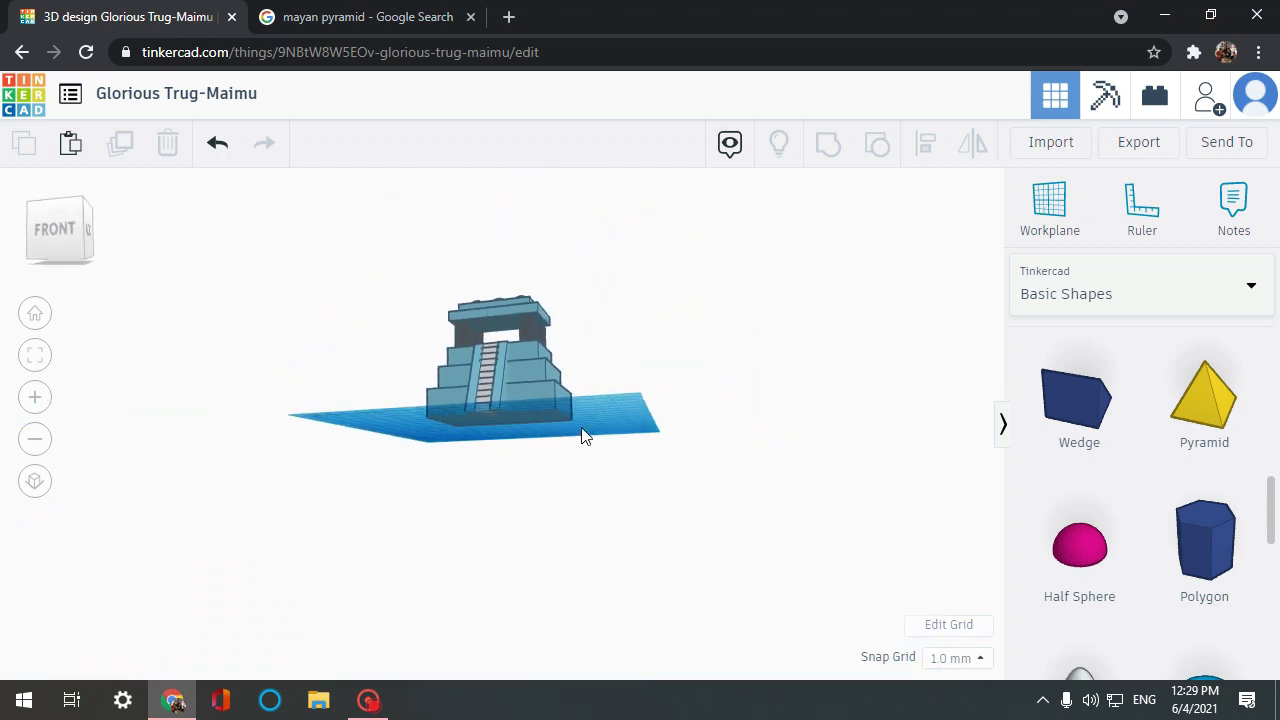
{"action": "right_click_drag", "start_coordinate": [463, 392], "coordinate": [508, 411]}
{"action": "scroll", "coordinate": [508, 411], "scroll_direction": "up", "scroll_amount": 5}
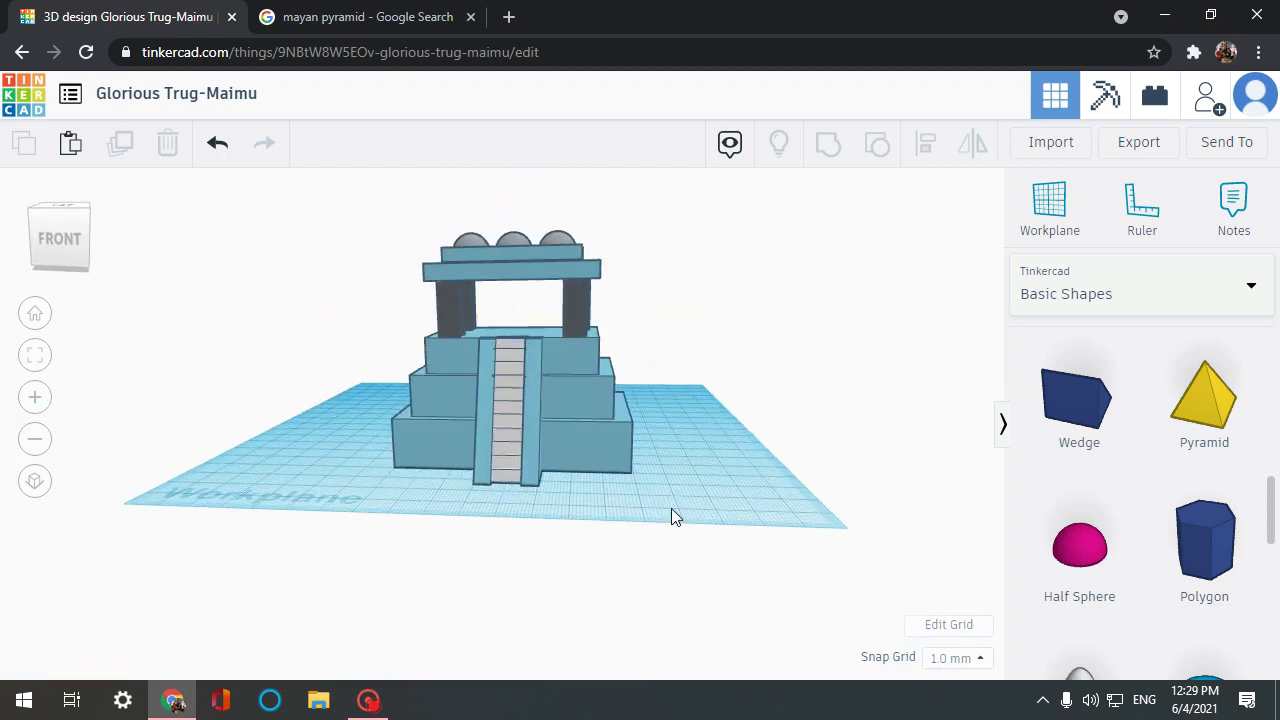
{"action": "scroll", "coordinate": [691, 517], "scroll_direction": "up", "scroll_amount": 2}
{"action": "scroll", "coordinate": [708, 523], "scroll_direction": "down", "scroll_amount": 5}
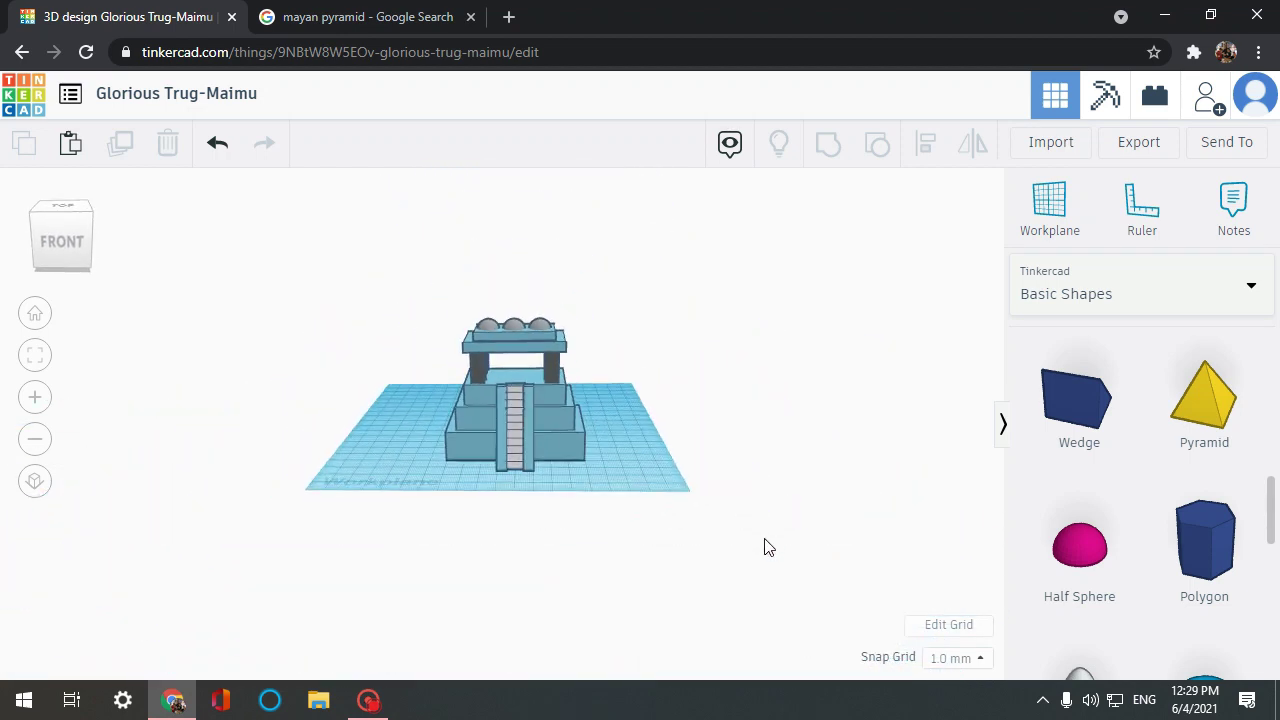